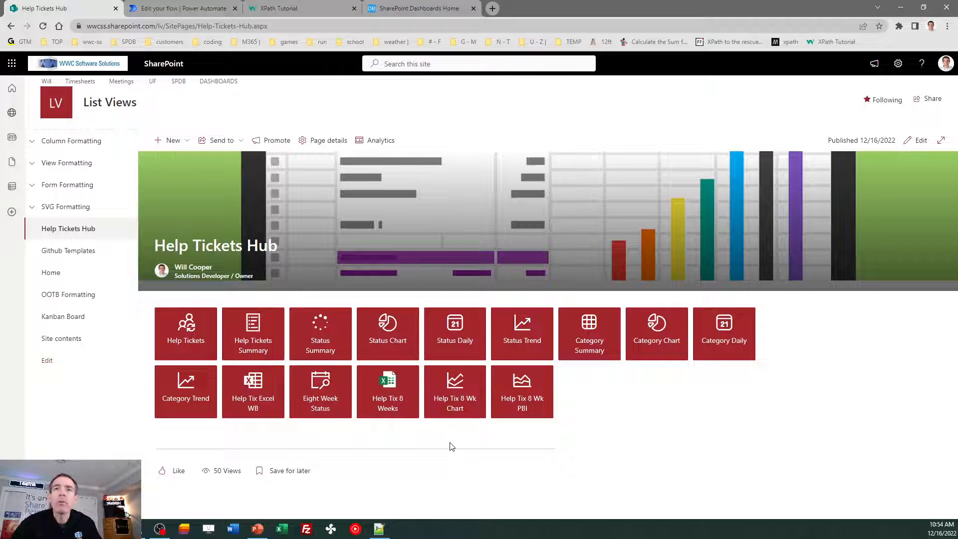
- Open the HelpTickets list from the Help Tickets tile on the hub page
left_click(181, 338)
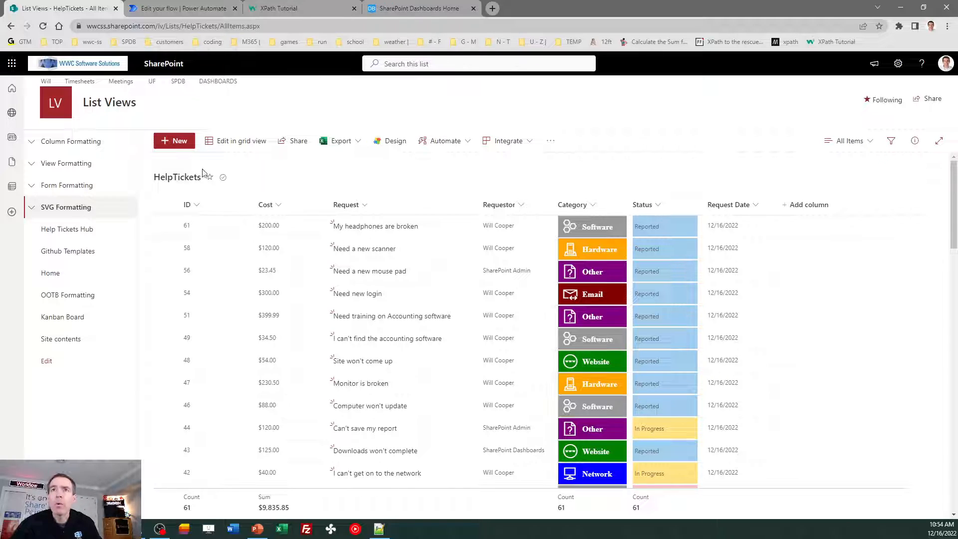
- Start a blank New item form in the HelpTickets list
left_click(165, 141)
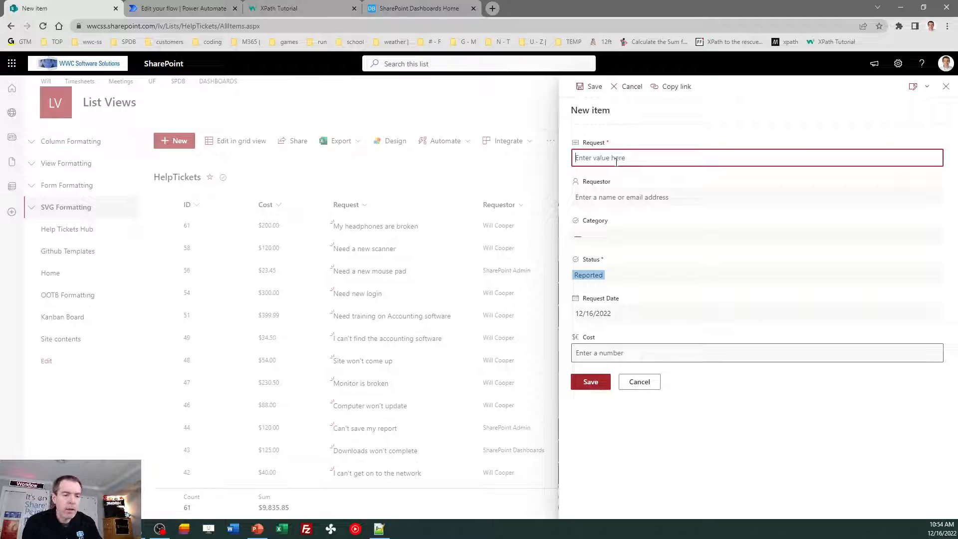
- Save ticket 'My Speakers need to be replaced' with a requester, Hardware category and 25 cost
type("My Speakers need to be replaced")
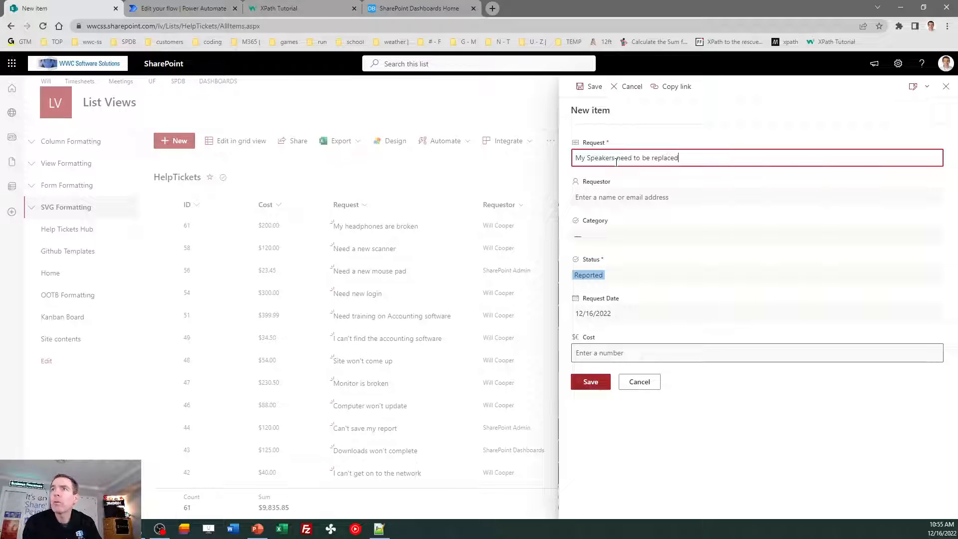
left_click(623, 199)
left_click(624, 220)
left_click(622, 235)
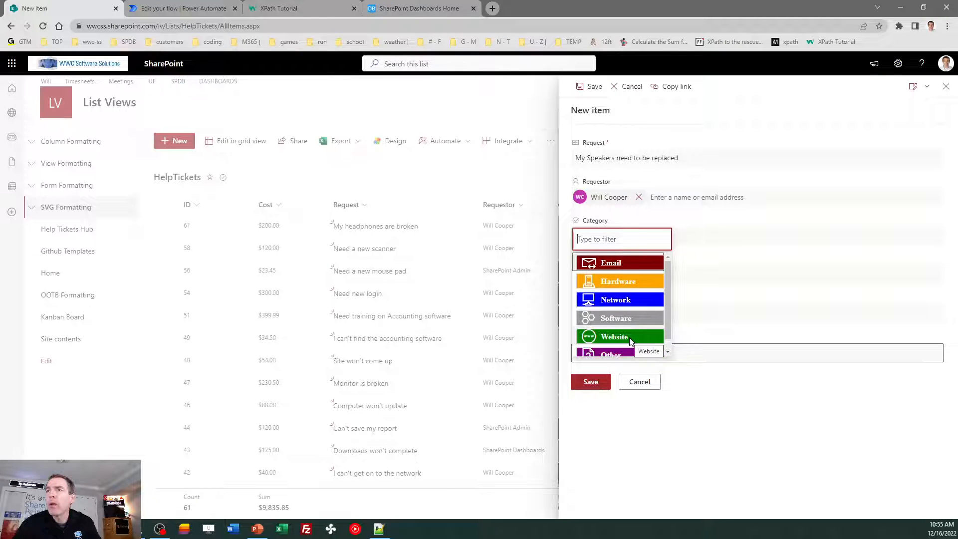
left_click(626, 284)
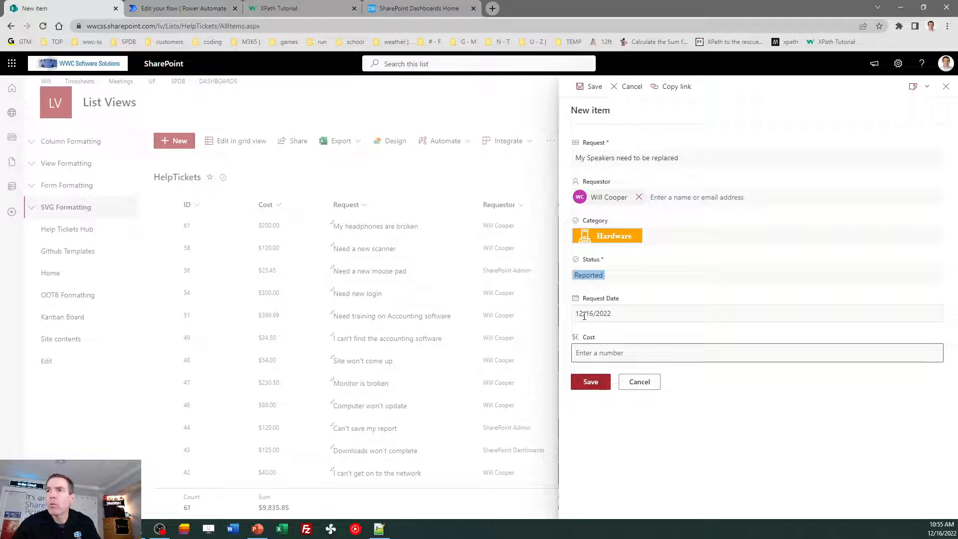
left_click(614, 352)
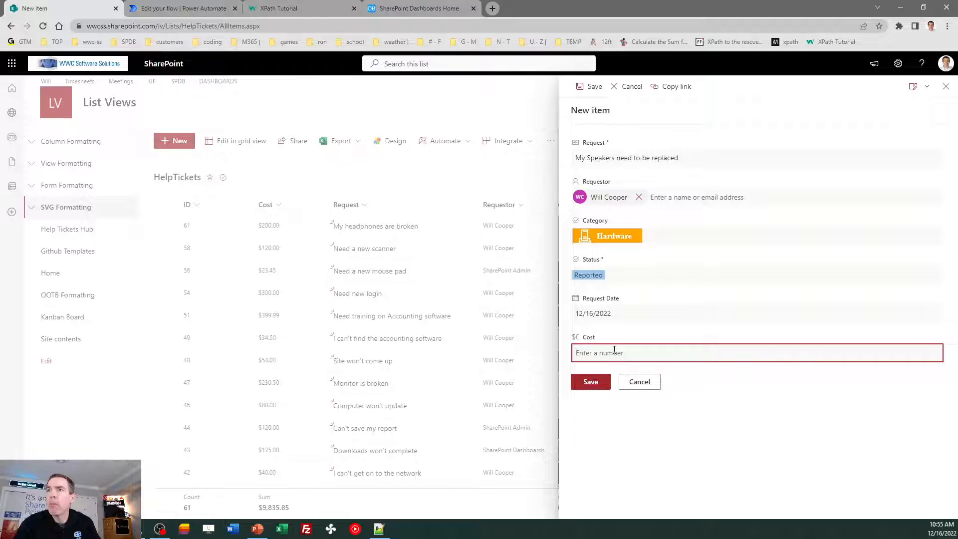
type("25")
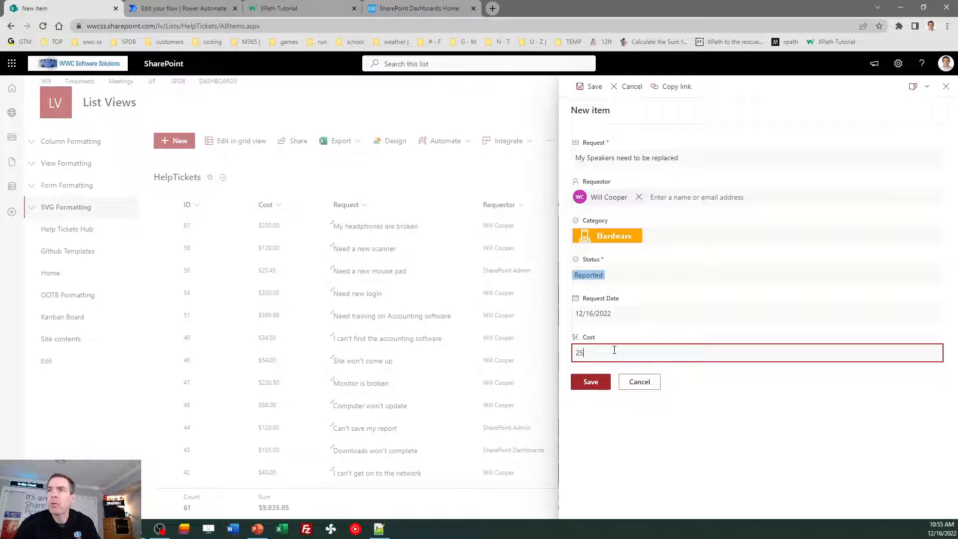
left_click(594, 382)
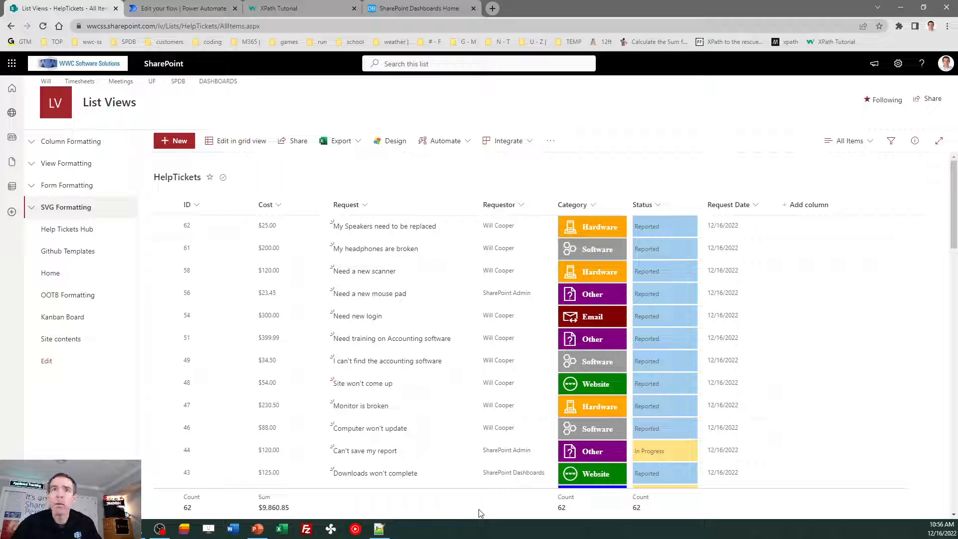
- Open Help Tickets Summary from the hub and widen its Title column
left_click(61, 230)
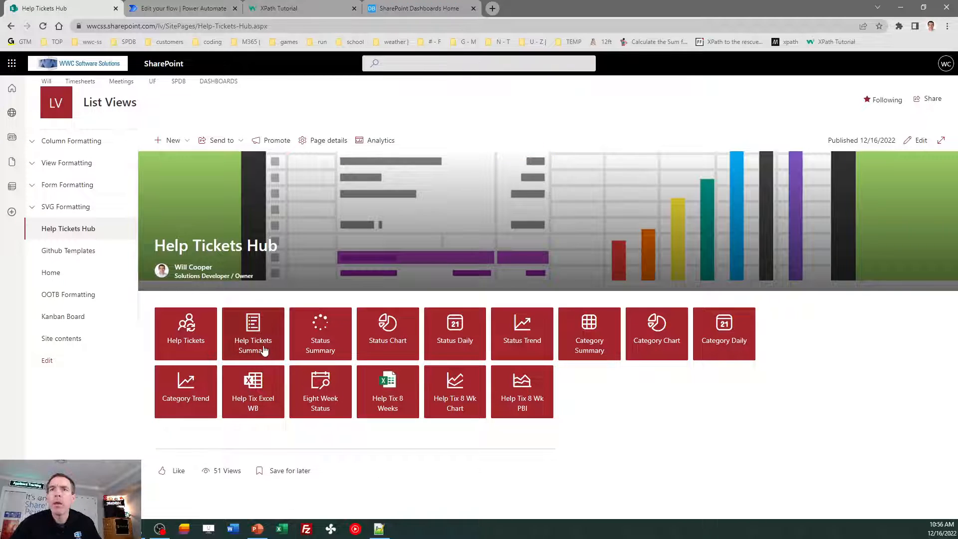
left_click(257, 341)
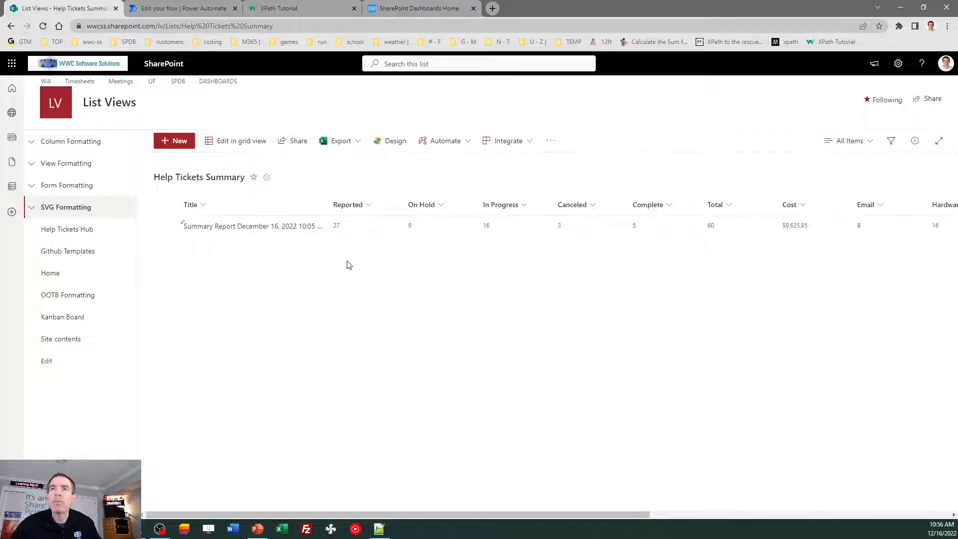
left_click_drag(328, 197, 347, 199)
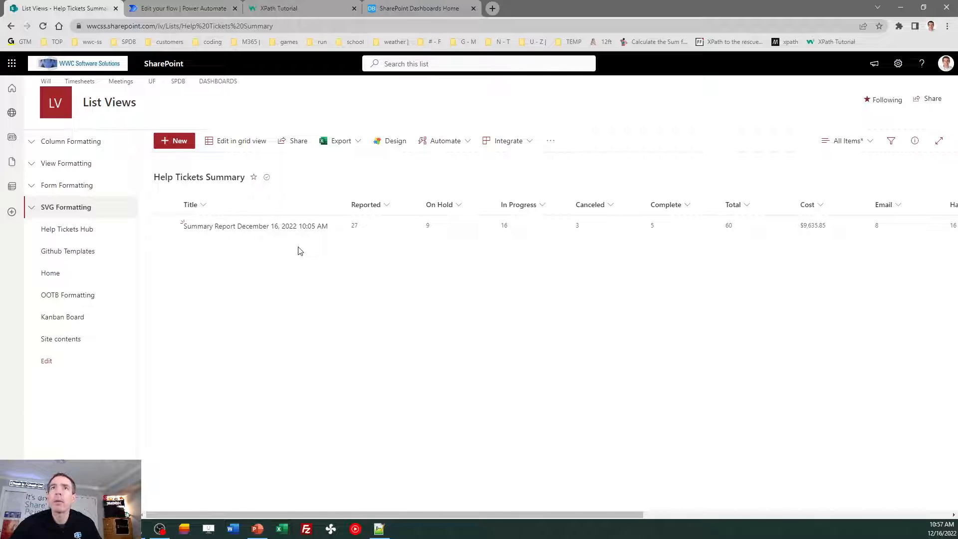
- Open 'xpath flow' from My flows in Power Automate for editing
left_click(190, 7)
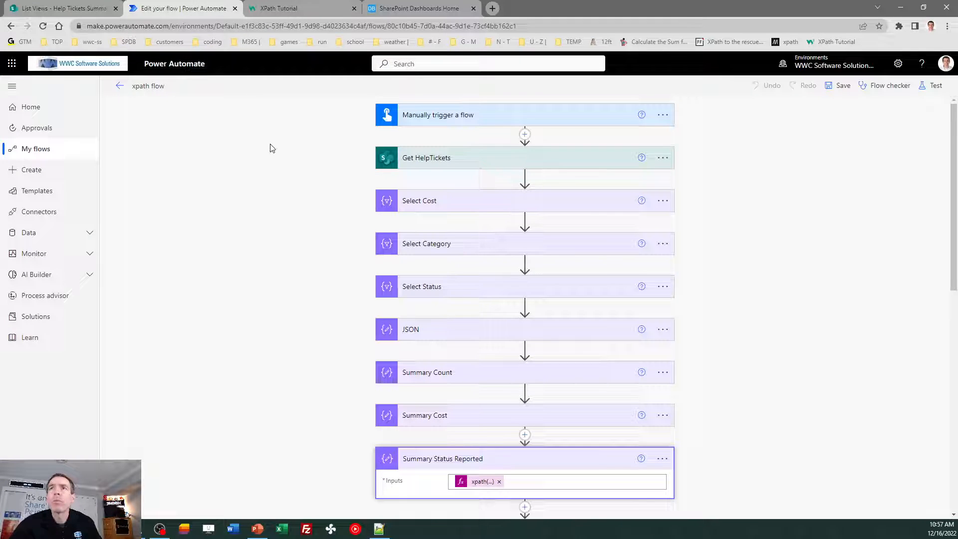
left_click(43, 150)
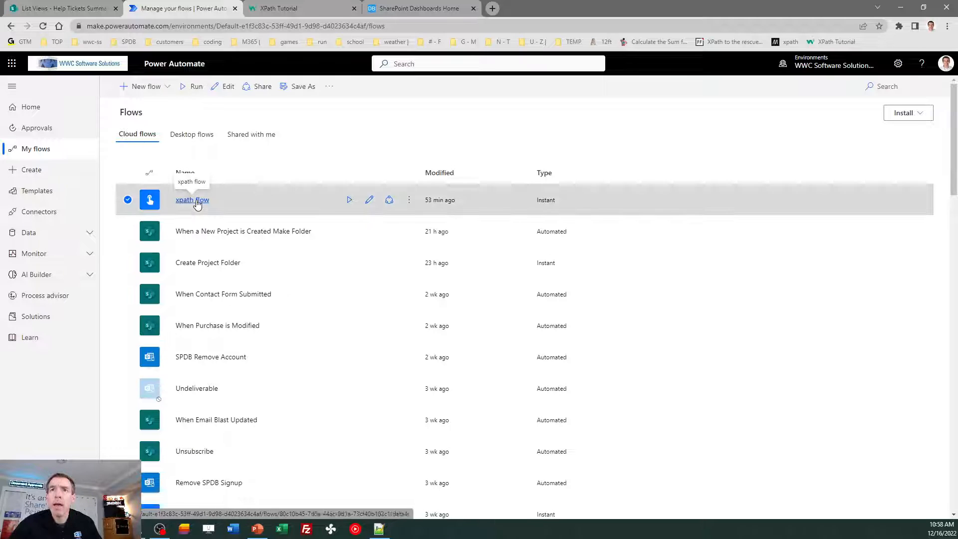
left_click(193, 200)
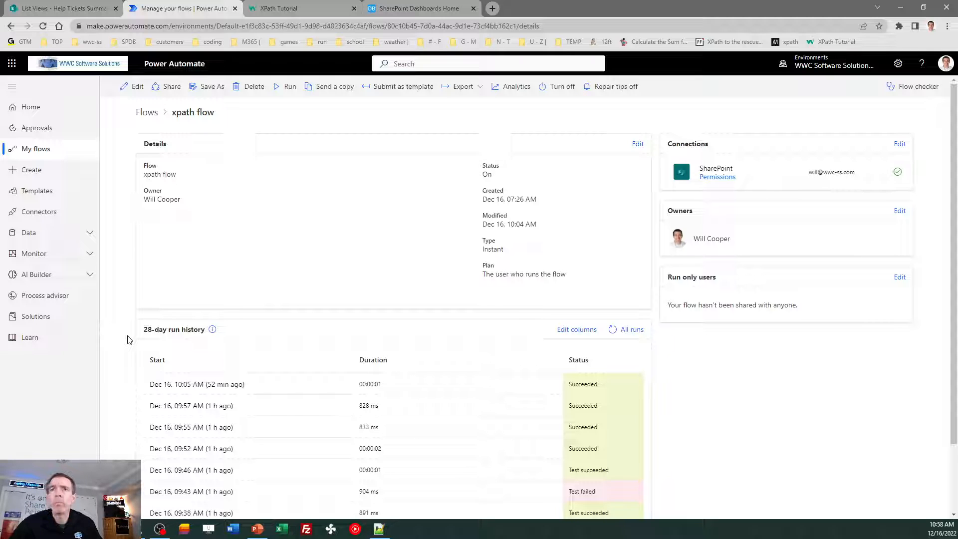
left_click(132, 86)
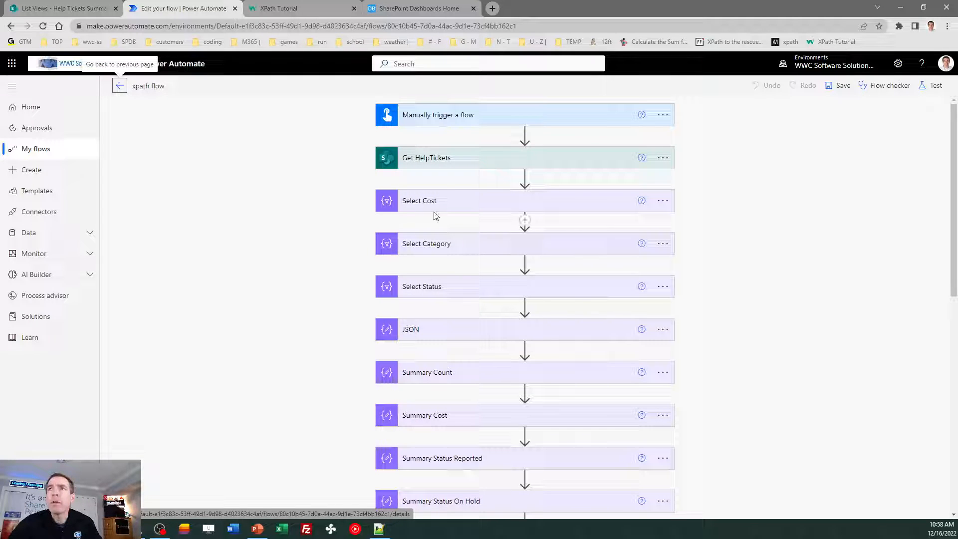
- Expand Get HelpTickets, view its Settings without changes, and show its advanced options
left_click(432, 164)
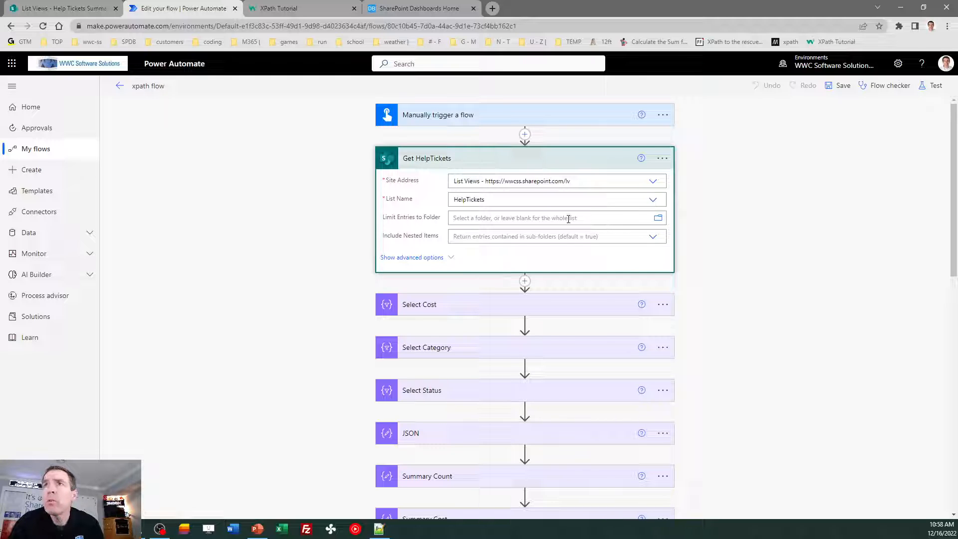
left_click(662, 160)
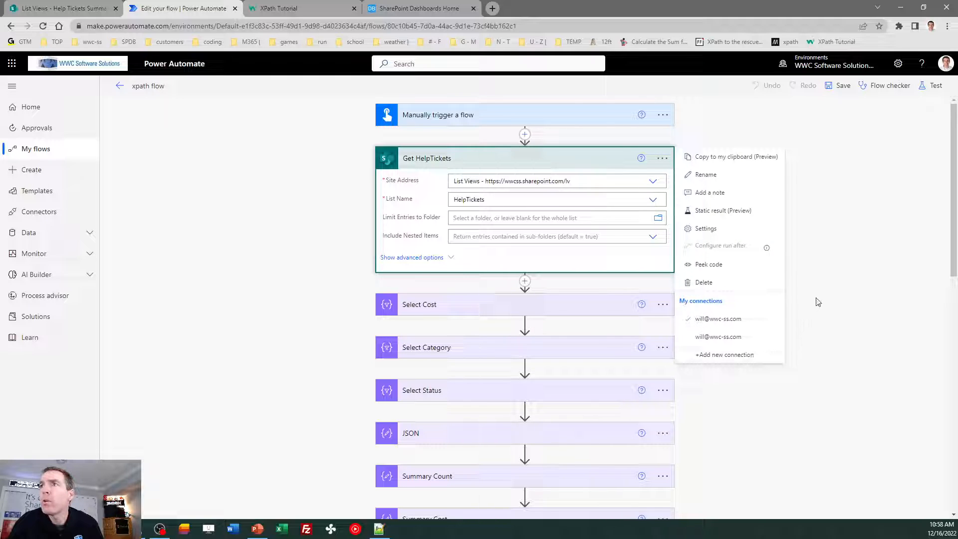
left_click(722, 231)
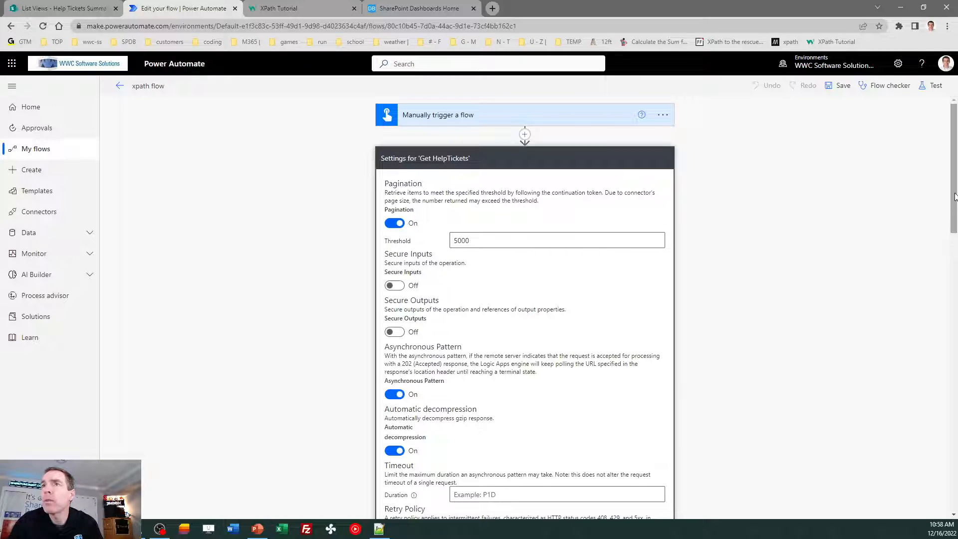
scroll(956, 204, "down", 1)
left_click_drag(956, 203, 957, 262)
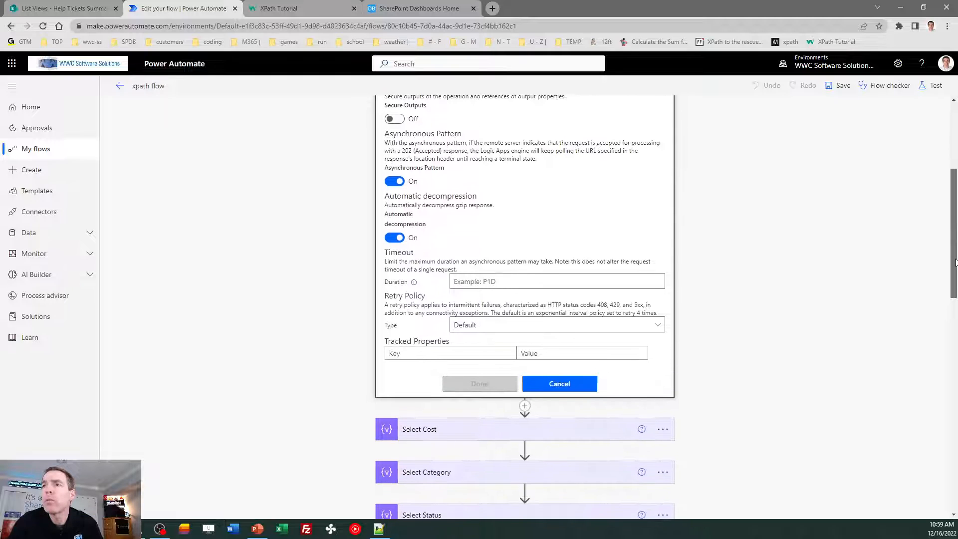
left_click(571, 392)
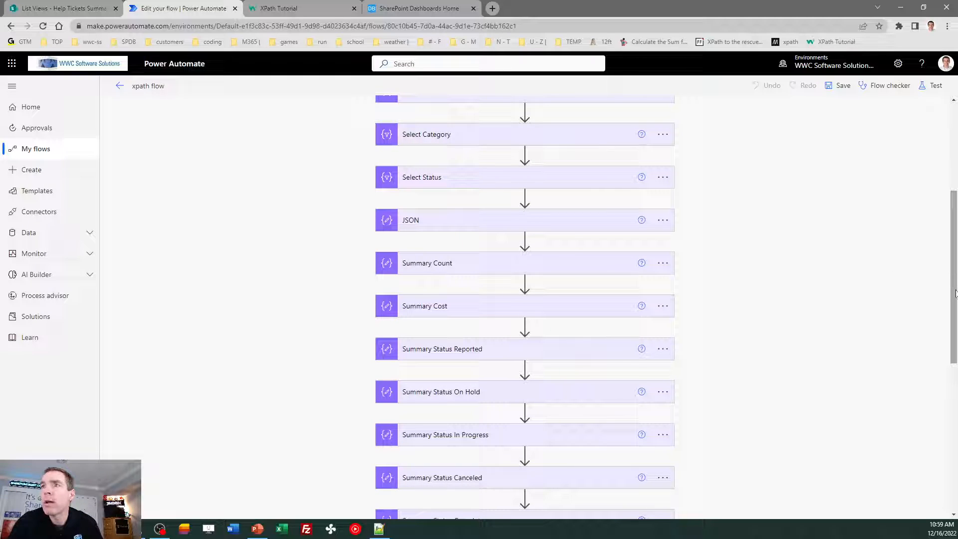
left_click_drag(955, 285, 955, 199)
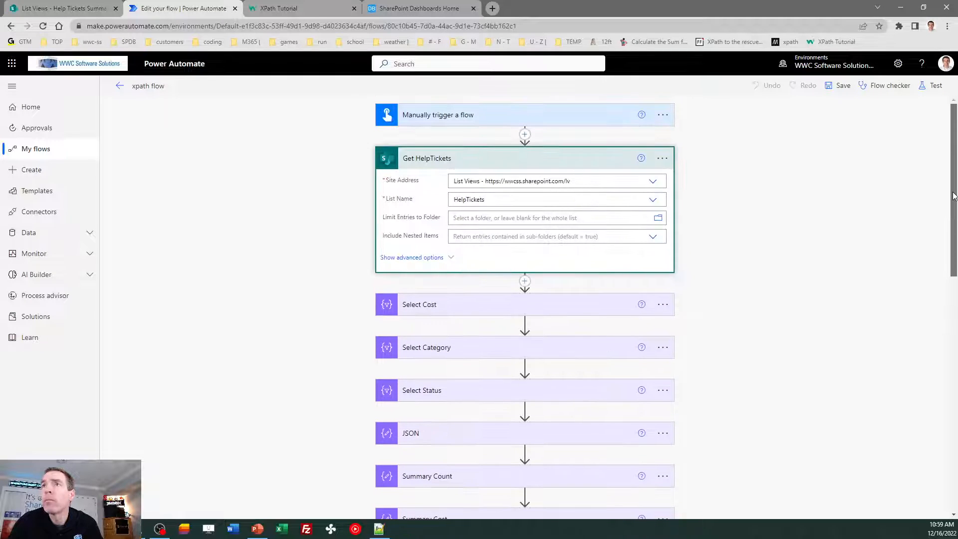
left_click(426, 259)
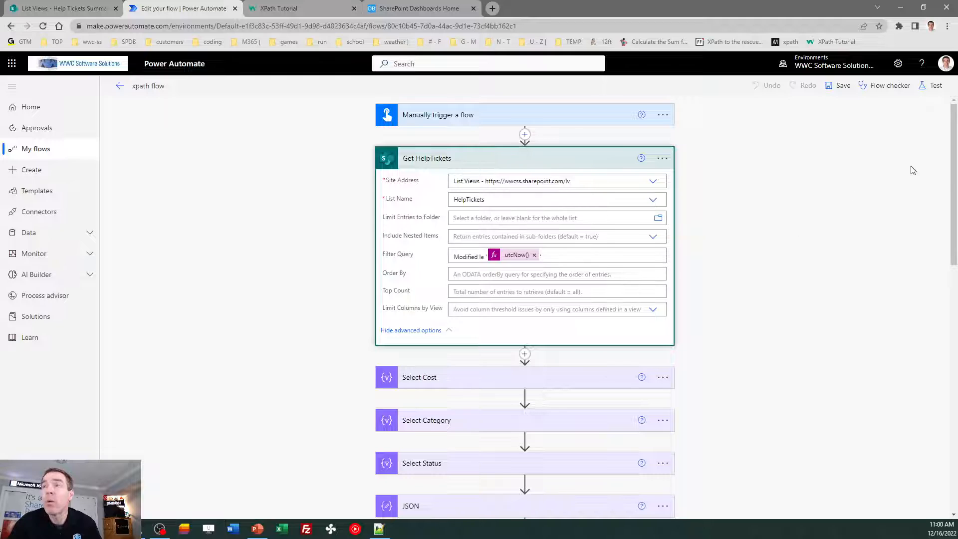
mouse_move(955, 180)
left_mouse_down()
mouse_move(956, 216)
mouse_move(955, 175)
left_mouse_up()
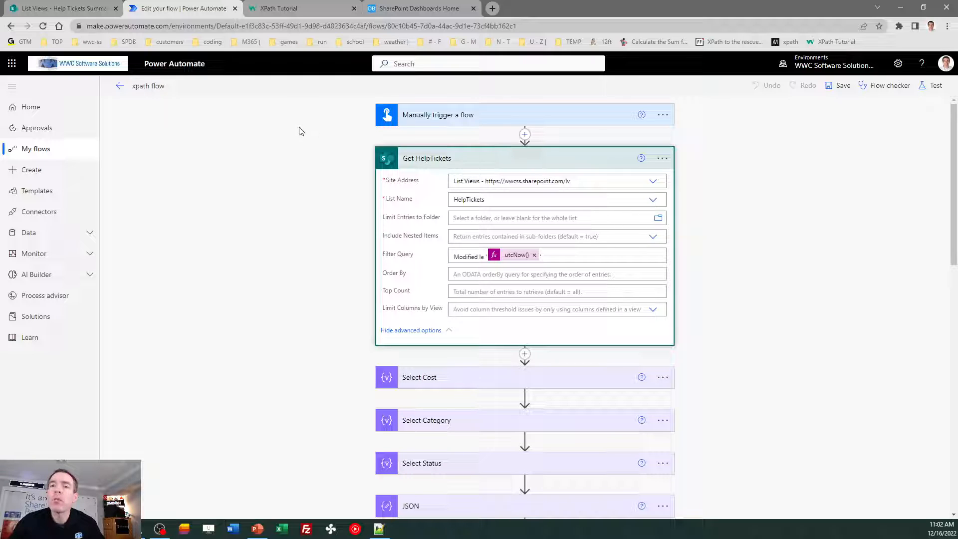
mouse_move(282, 10)
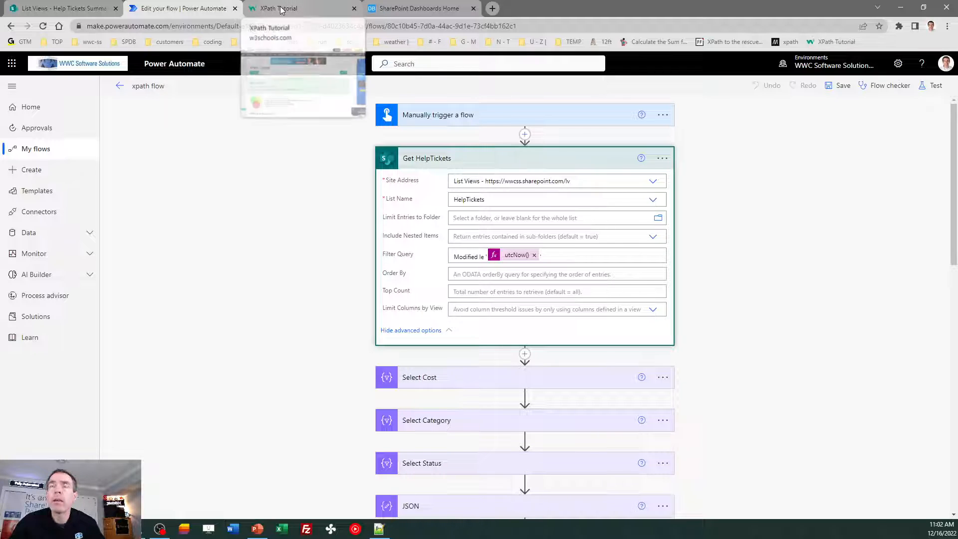
left_click(282, 10)
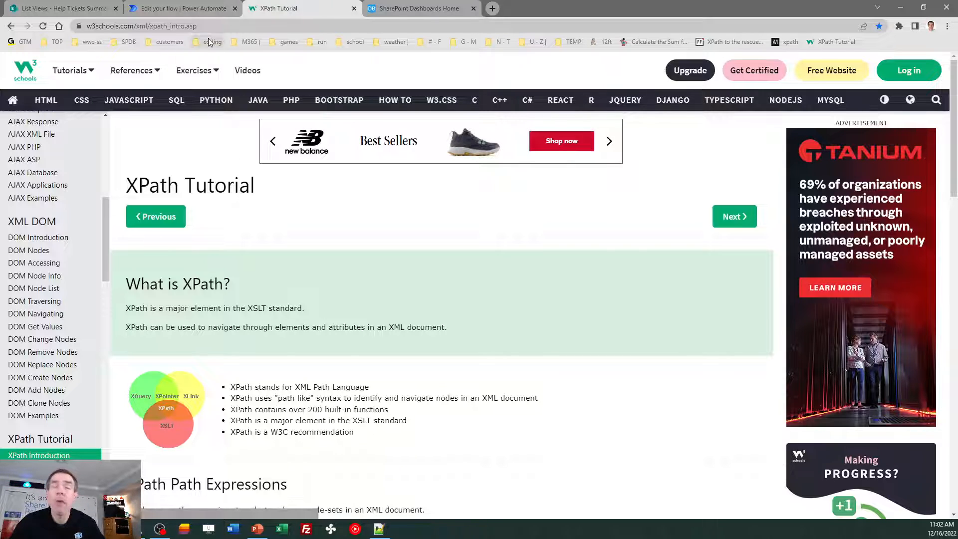
left_click(185, 7)
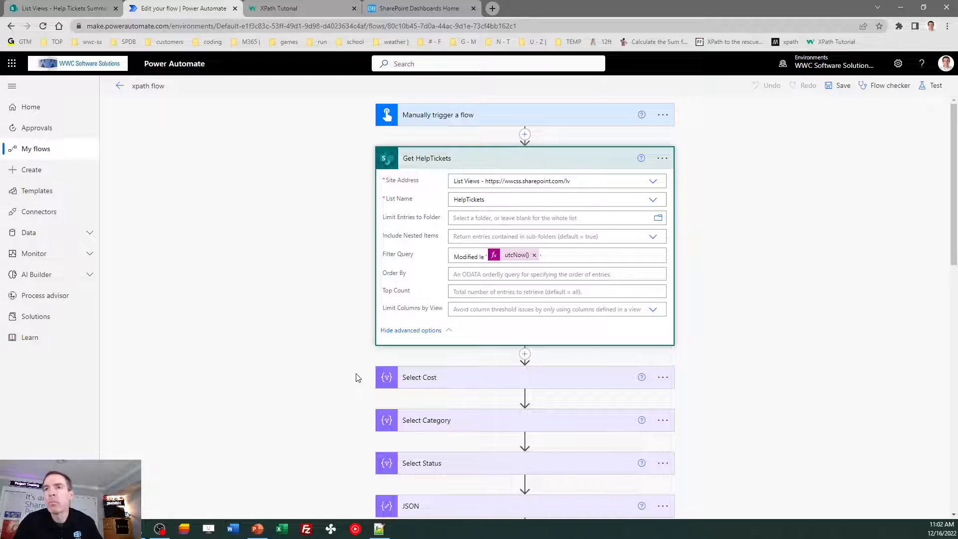
- Expand the Select Cost step to view its mapping
left_click_drag(956, 198, 956, 218)
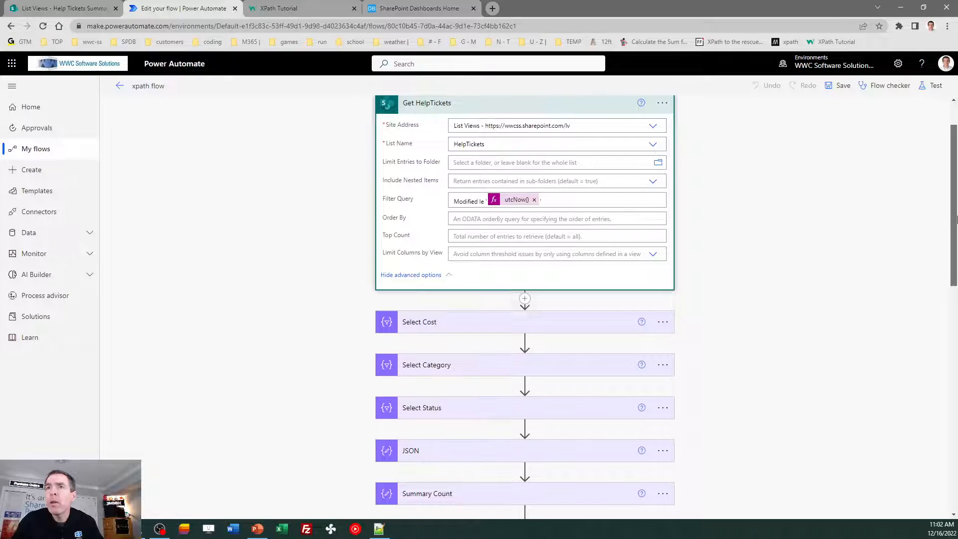
left_click(442, 331)
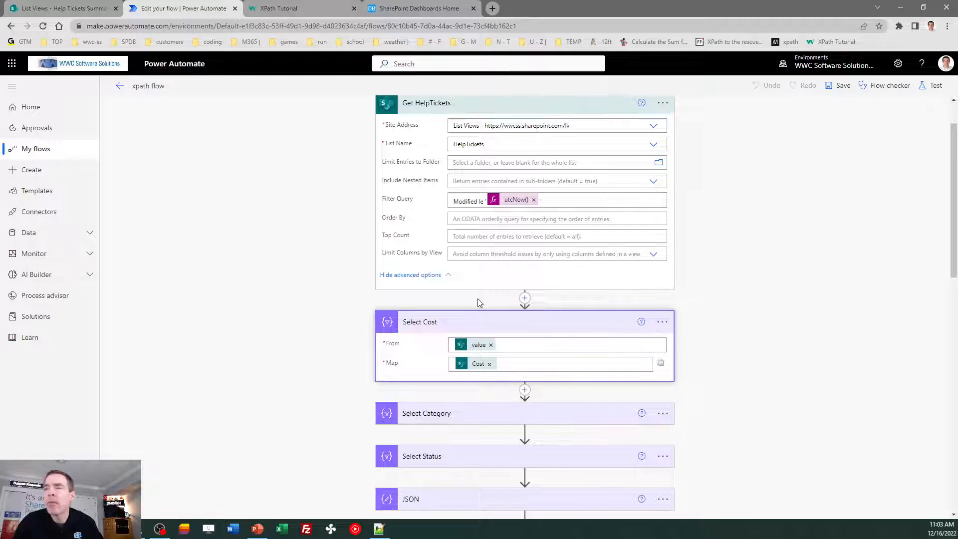
left_click_drag(953, 199, 954, 244)
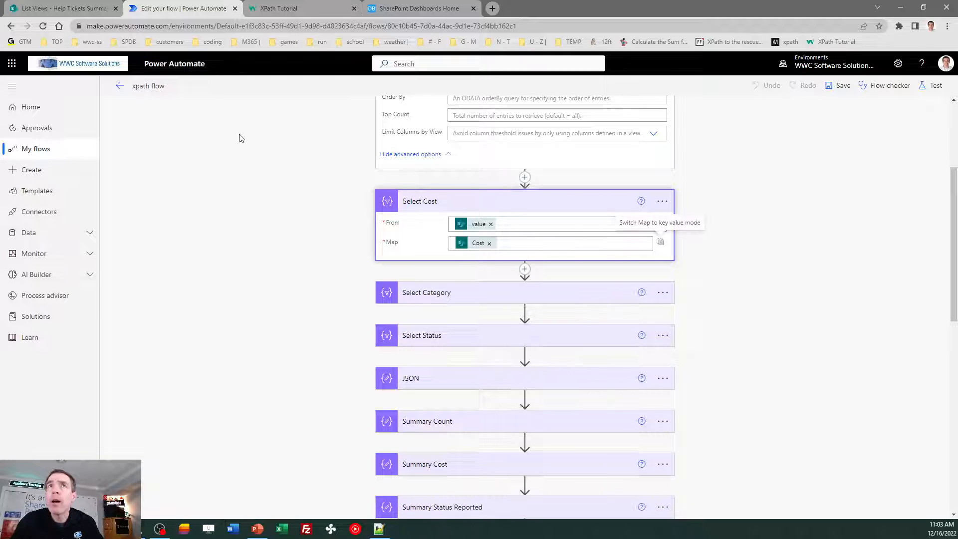
- Back in the flow, expand Select Category and Select Status to view their mappings
left_click(94, 10)
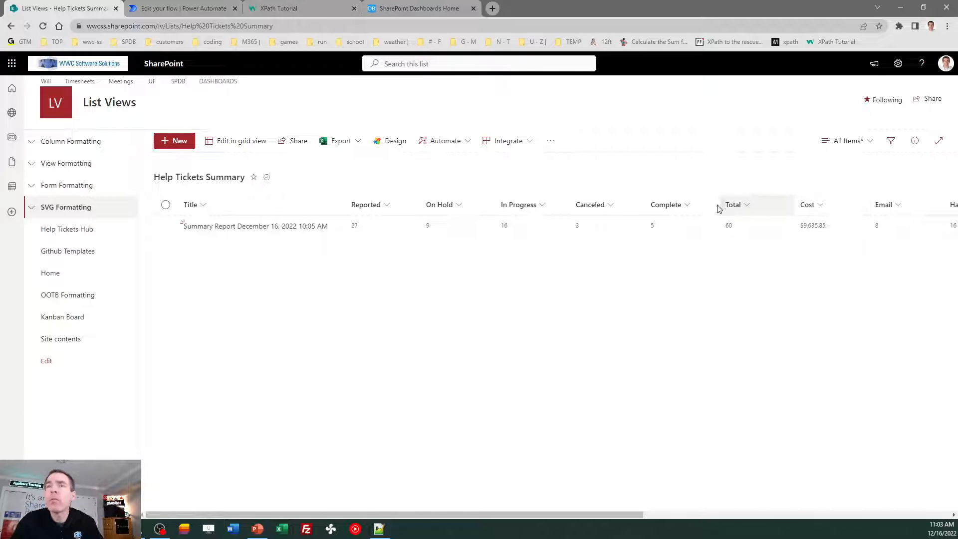
left_click(178, 8)
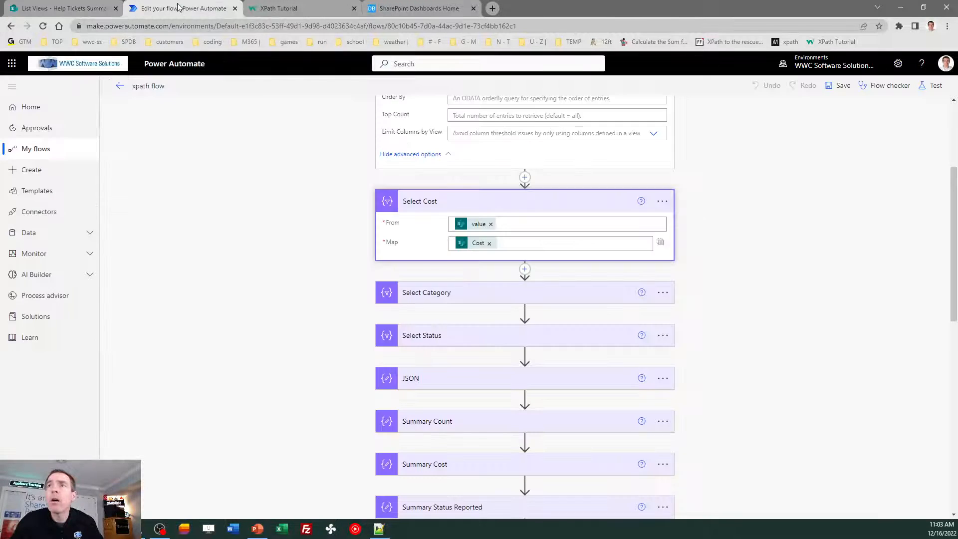
left_click(423, 299)
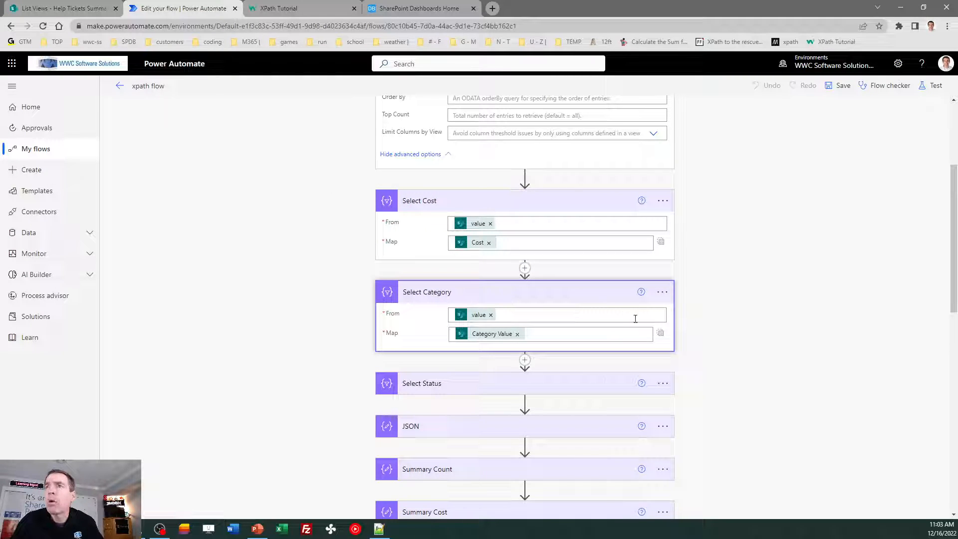
left_click(437, 386)
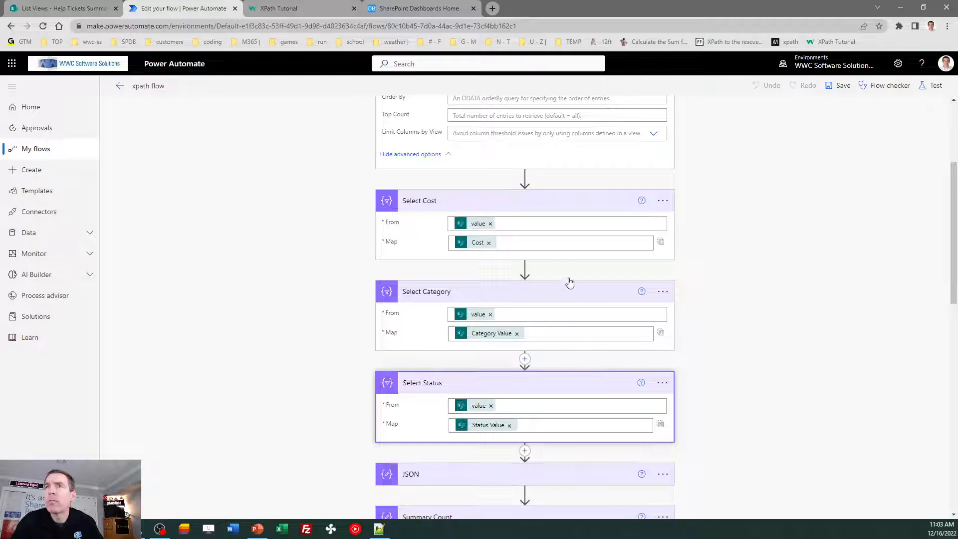
left_click(525, 178)
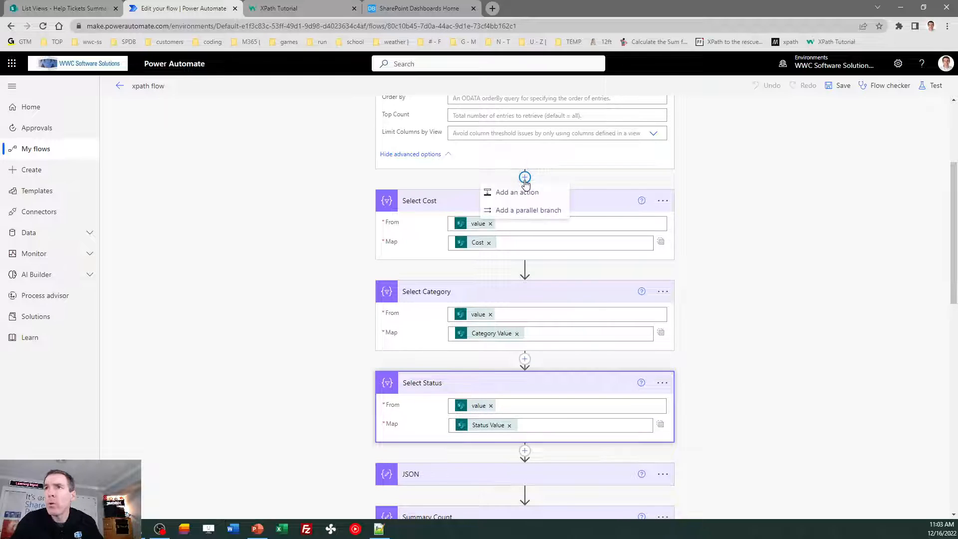
- Insert a Data Operation Select action between Get HelpTickets and Select Cost
left_click(524, 197)
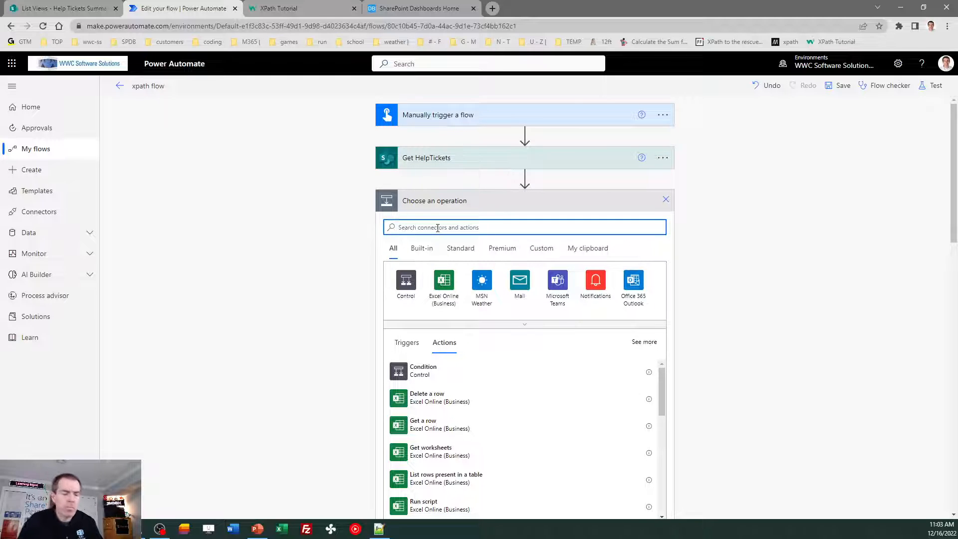
type("data")
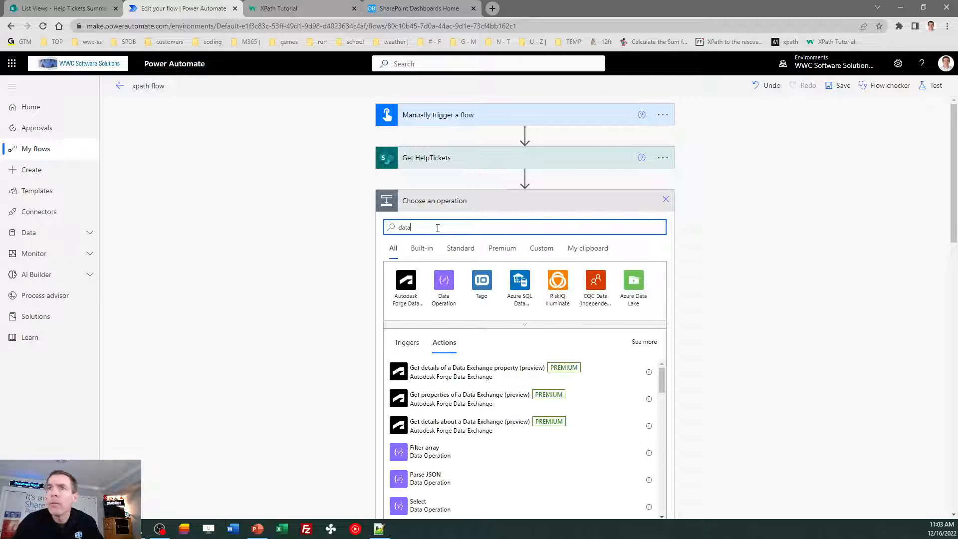
left_click(446, 284)
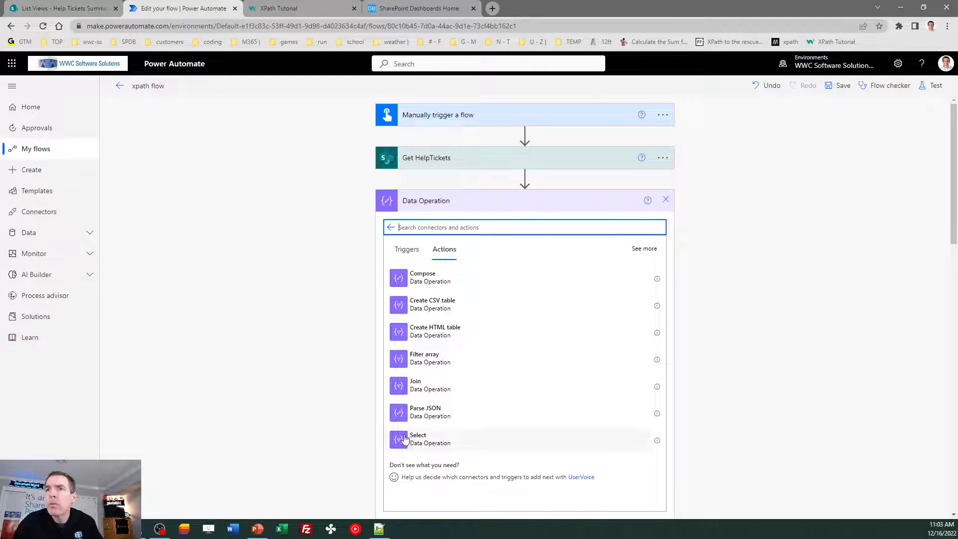
left_click(402, 437)
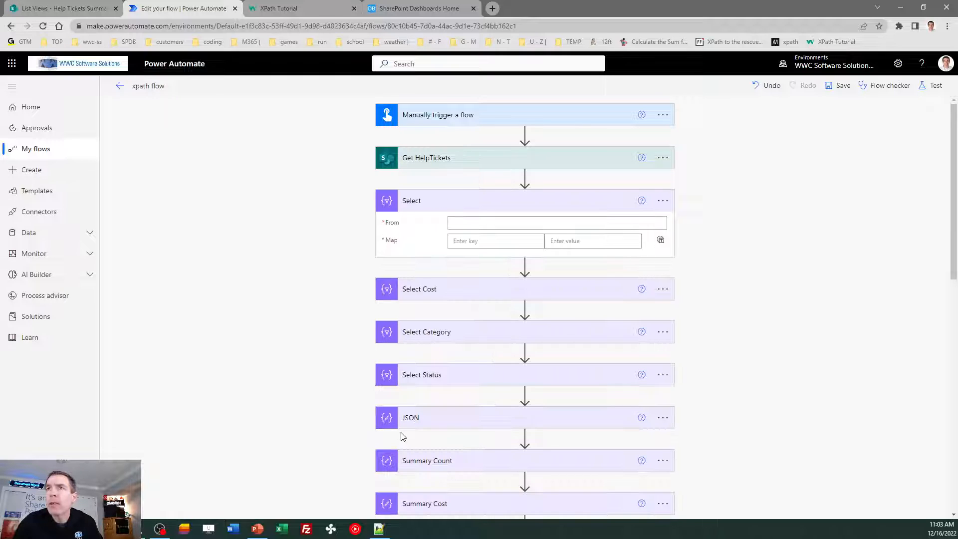
- Set the new Select's From to HelpTickets value and map it to Cost in text mode
left_click(661, 242)
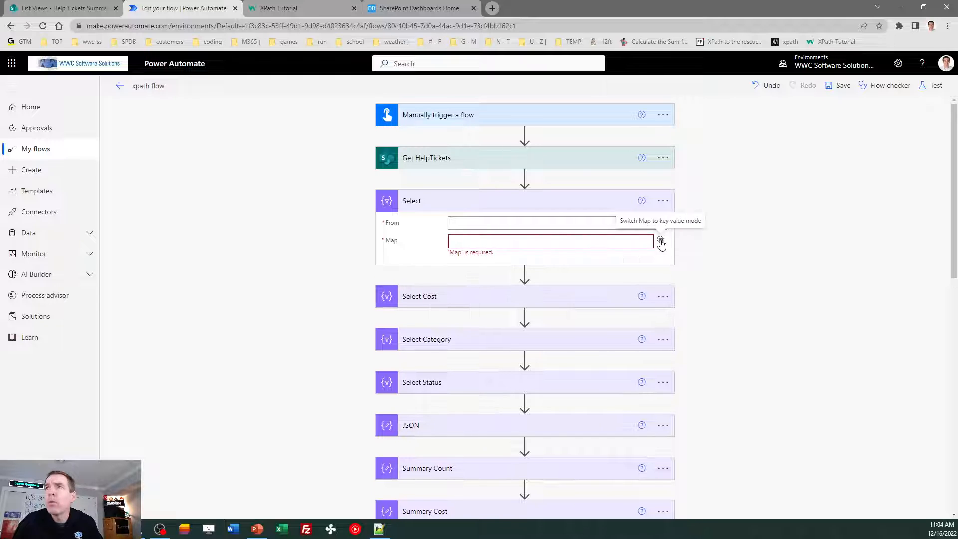
left_click(536, 226)
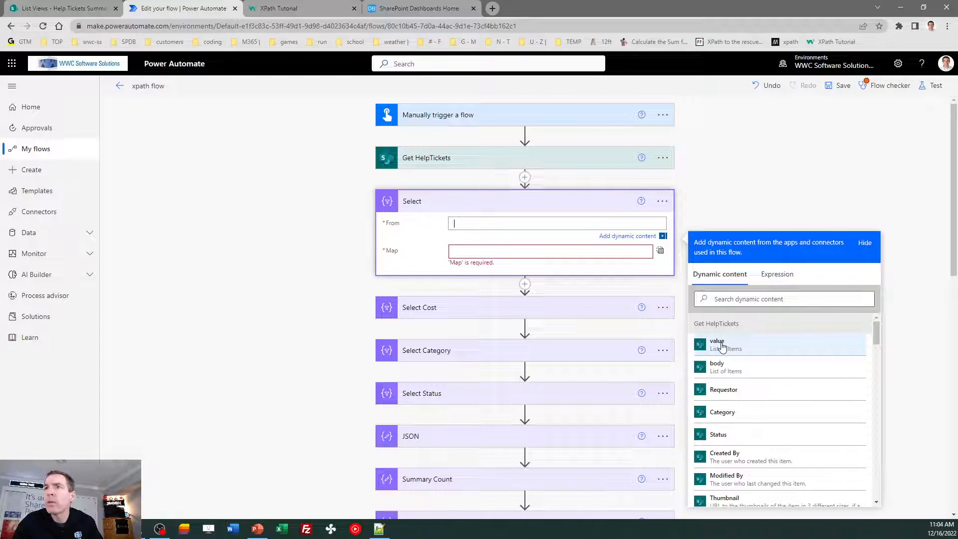
left_click(722, 345)
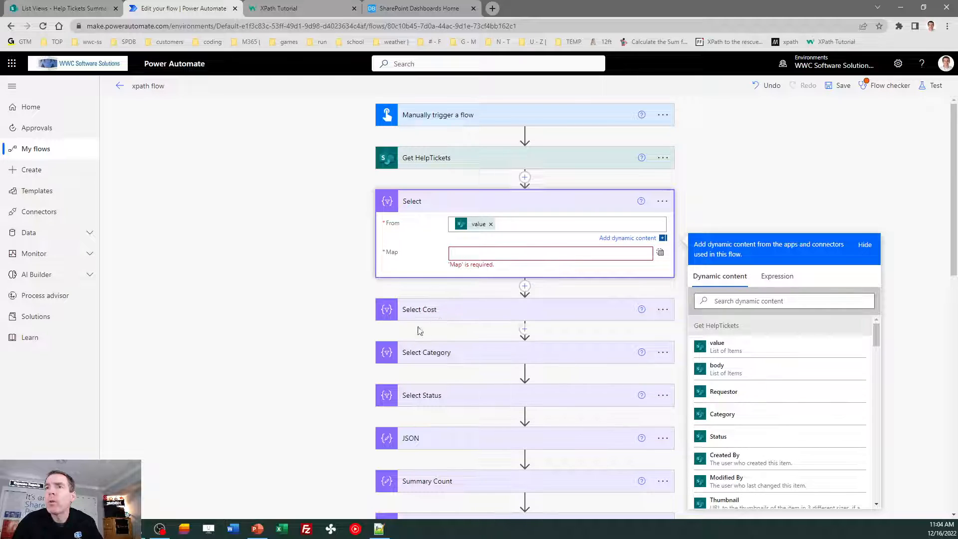
left_click(469, 256)
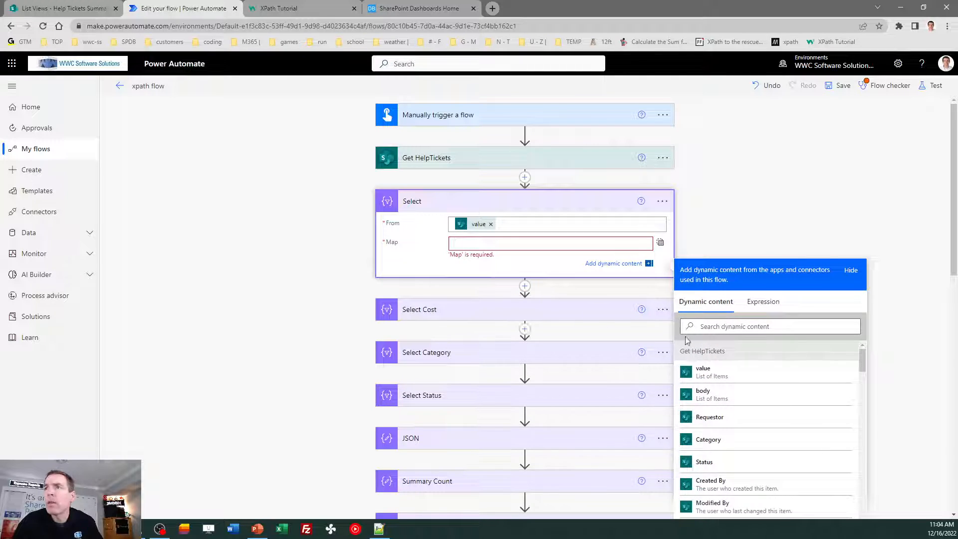
left_click(710, 326)
type("cost")
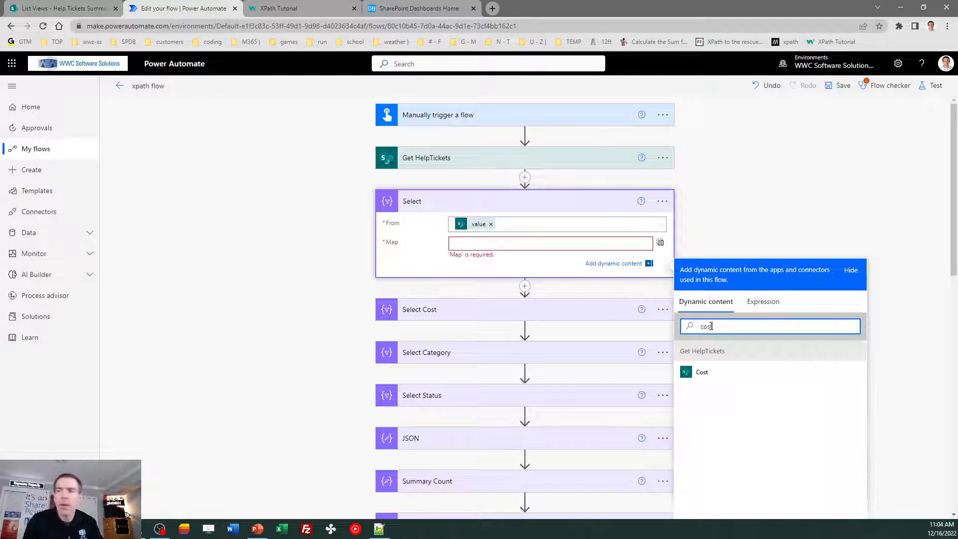
left_click(704, 375)
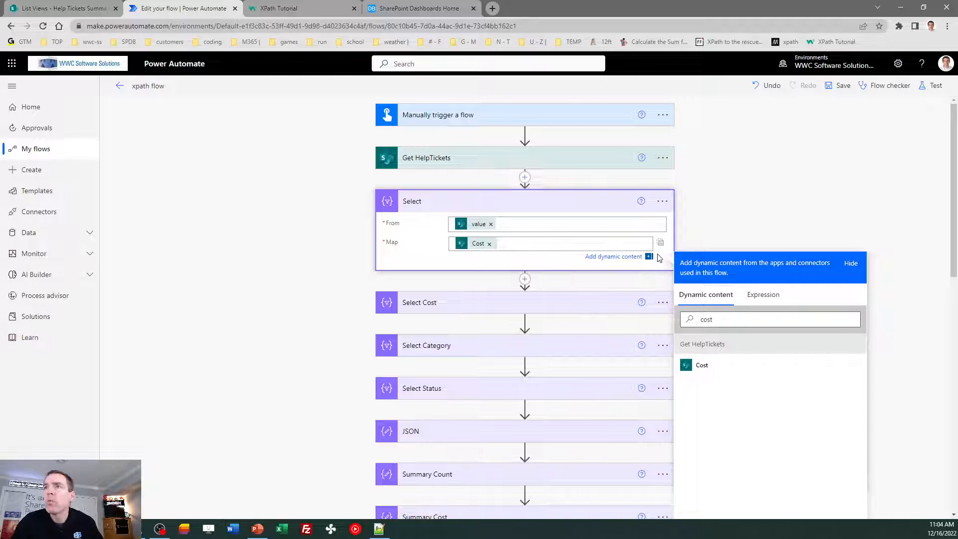
left_click(733, 224)
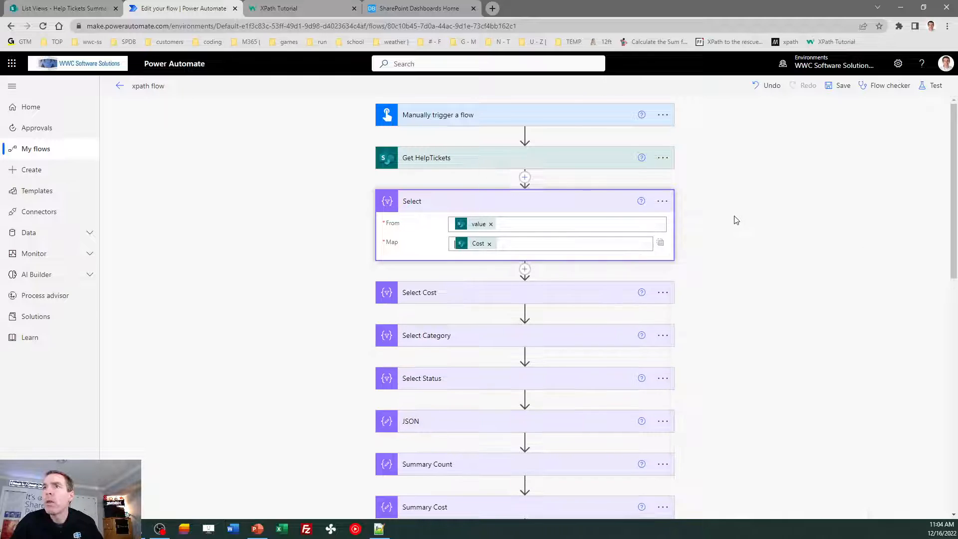
- Delete the temporary Select step and confirm its removal
left_click(670, 204)
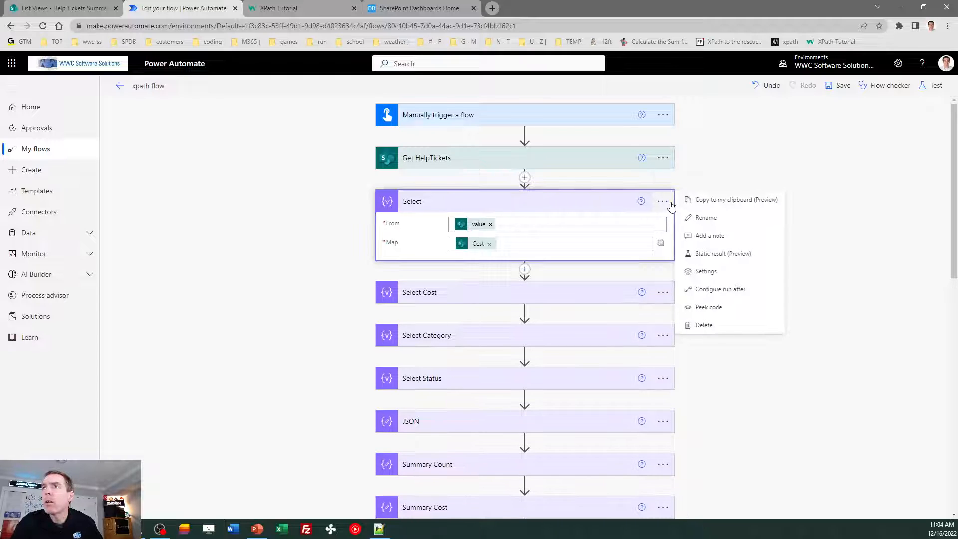
key("Escape")
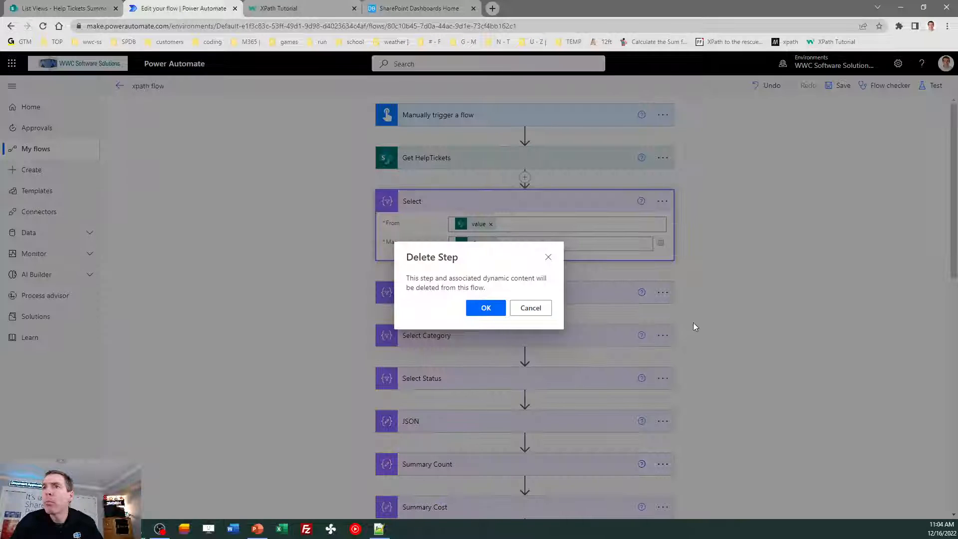
left_click(486, 308)
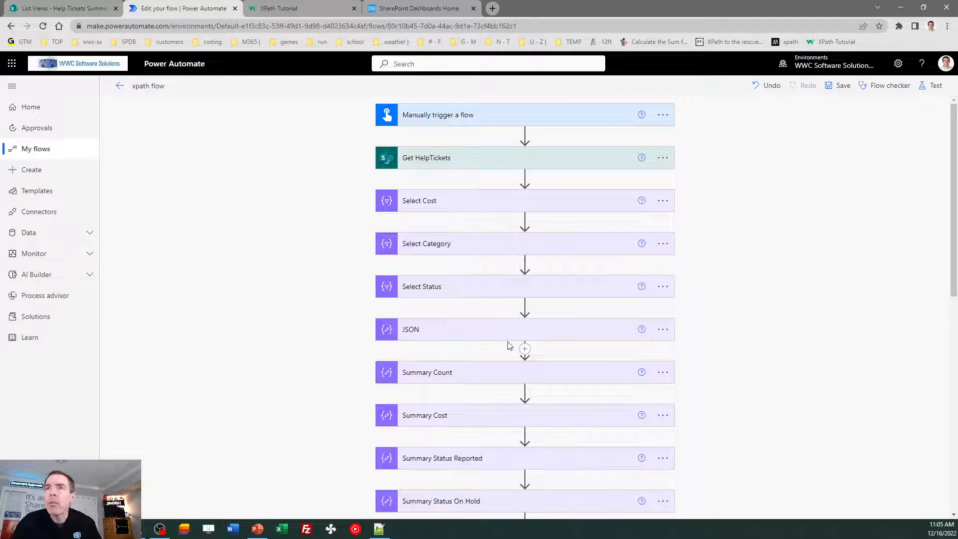
- Expand the JSON step to see its root object built from the Costs, Categories and Statuses outputs
left_click(435, 338)
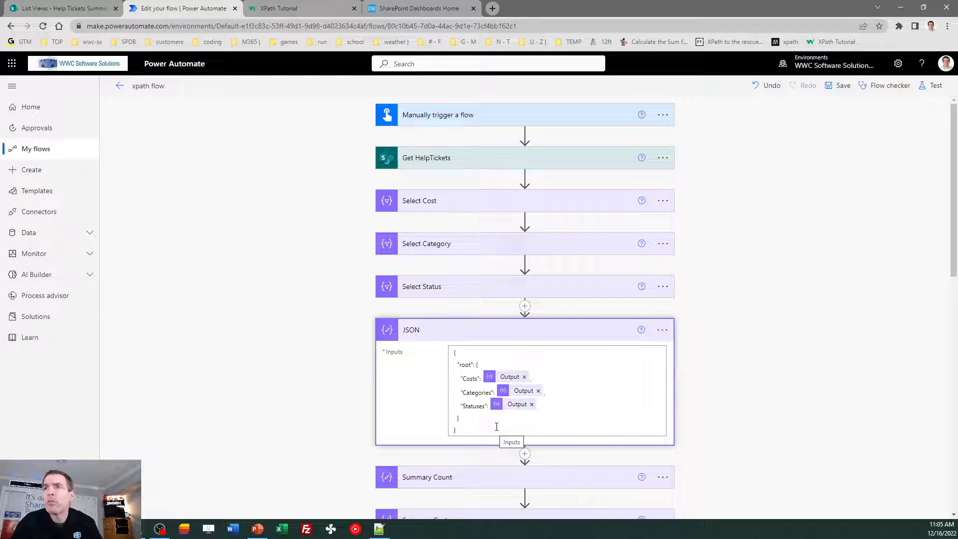
left_click(596, 387)
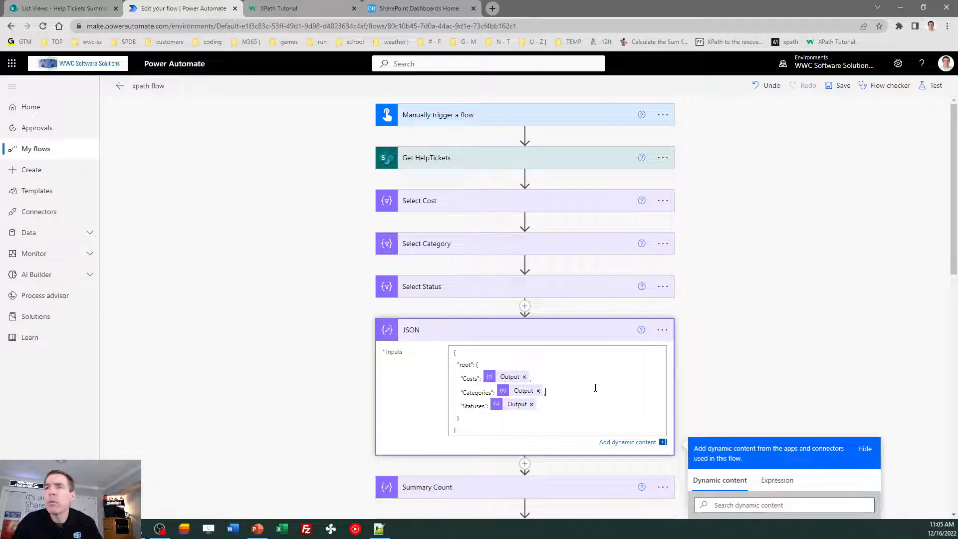
left_click(729, 329)
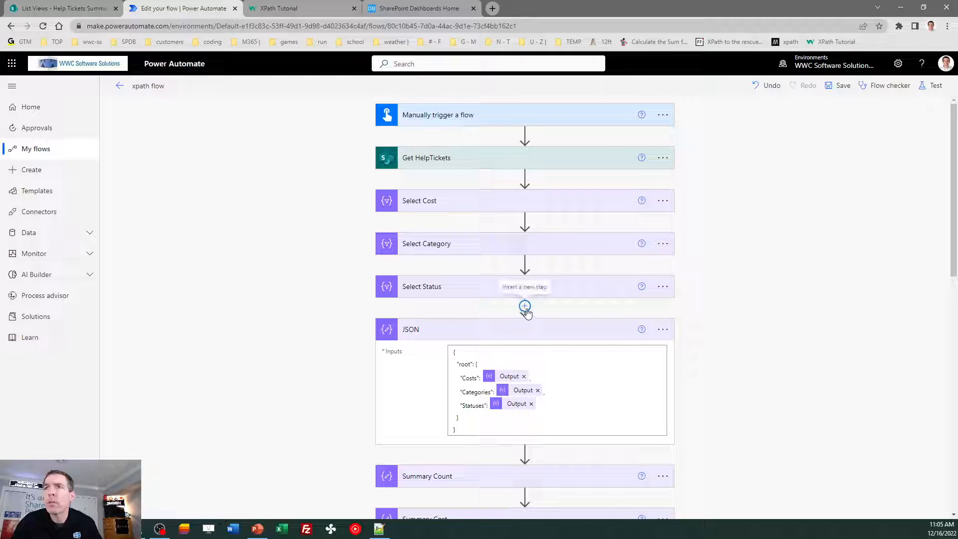
- Insert a new Compose action, found by searching 'compose', between Select Status and JSON
left_click_drag(954, 247, 951, 271)
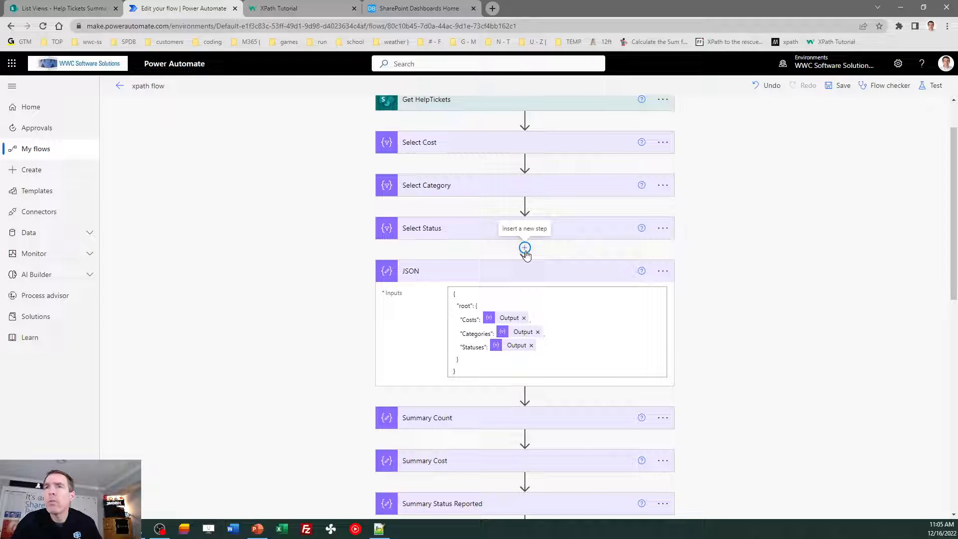
left_click(525, 248)
left_click(523, 260)
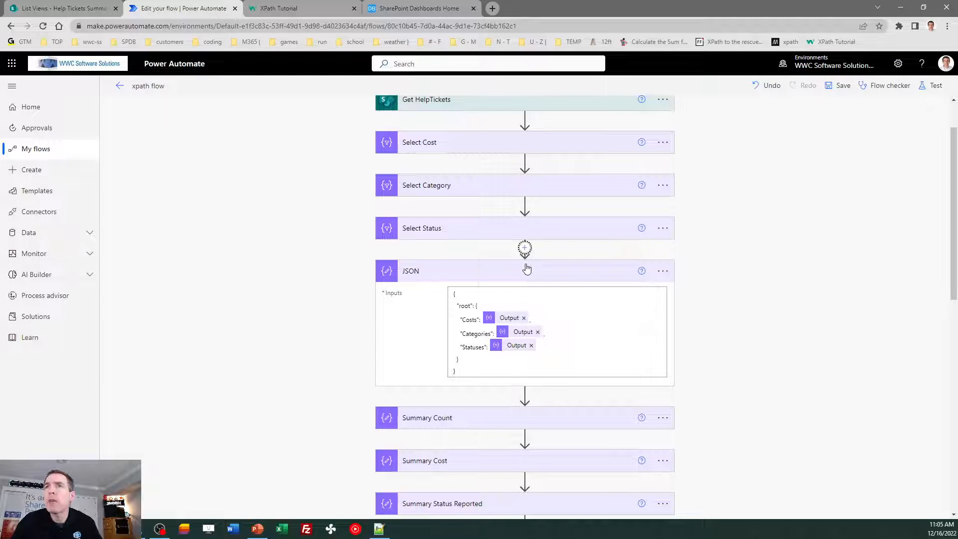
type("compose")
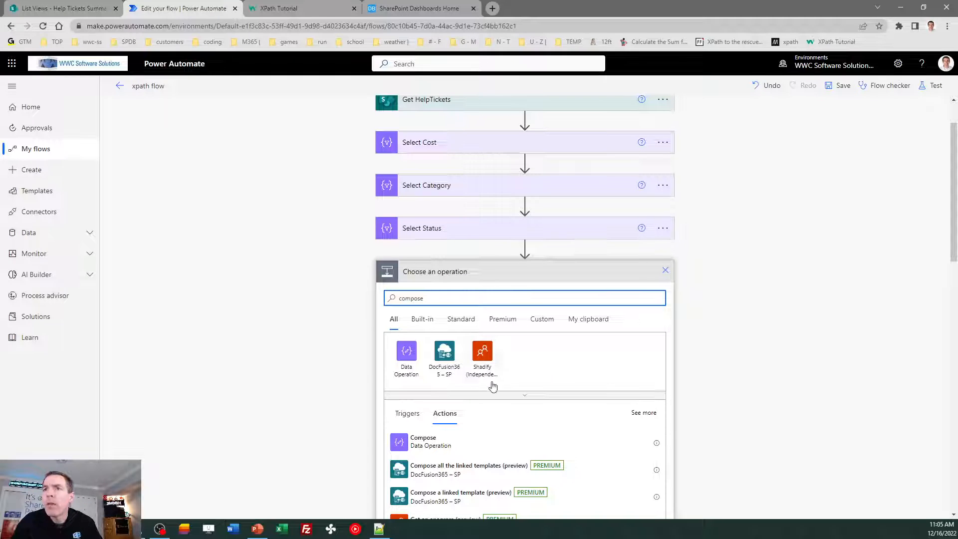
left_click(395, 445)
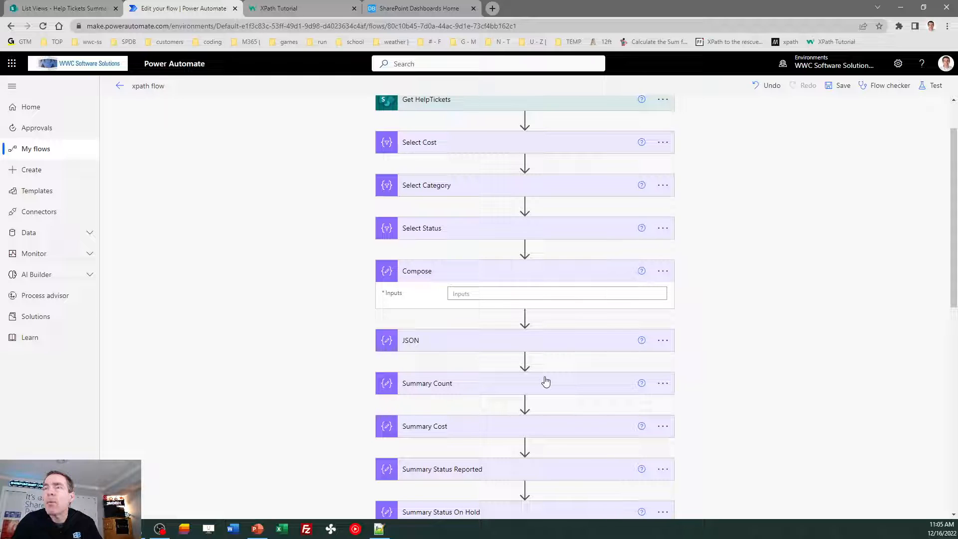
- Type a { "root": { "Costs" object into the Compose inputs, setting Costs to the Select Cost output
left_click(469, 350)
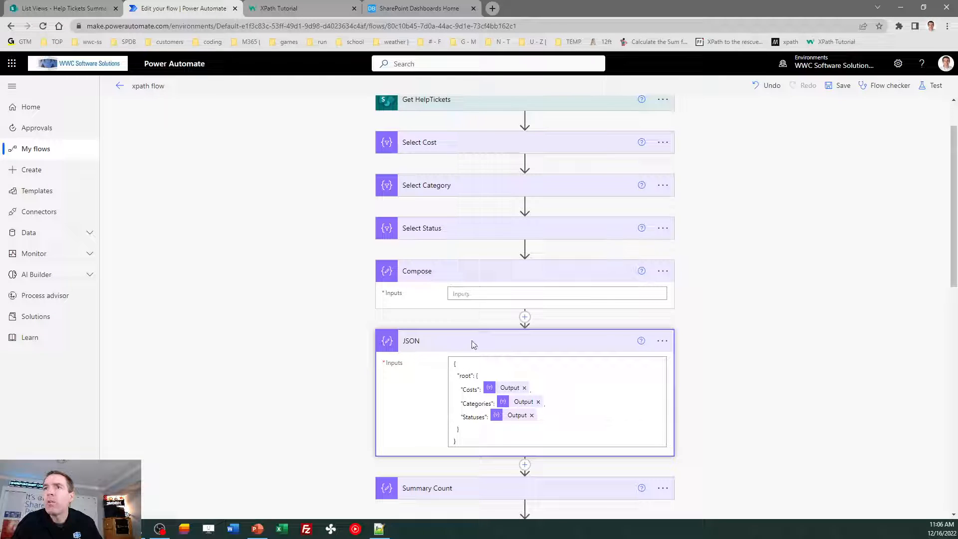
left_click(473, 296)
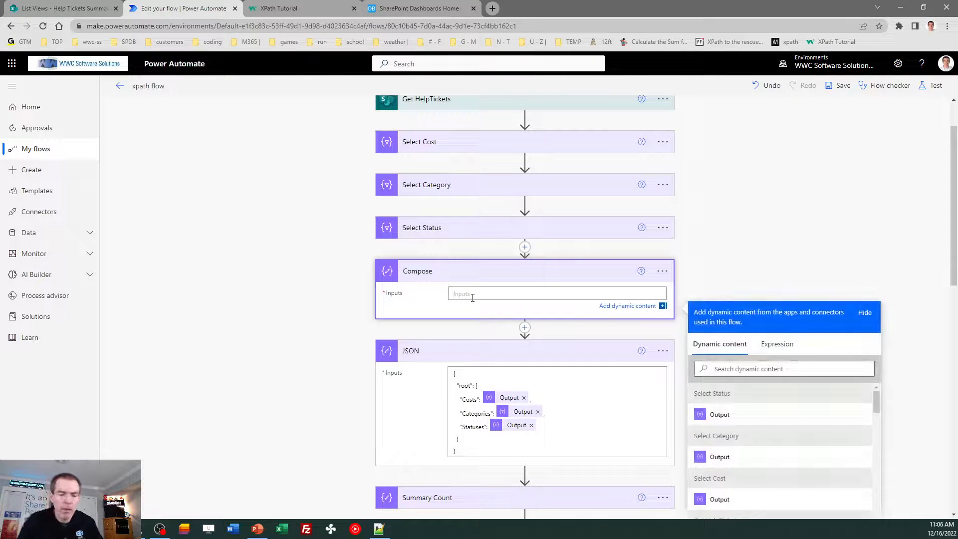
type("{")
key("Return")
key("Return")
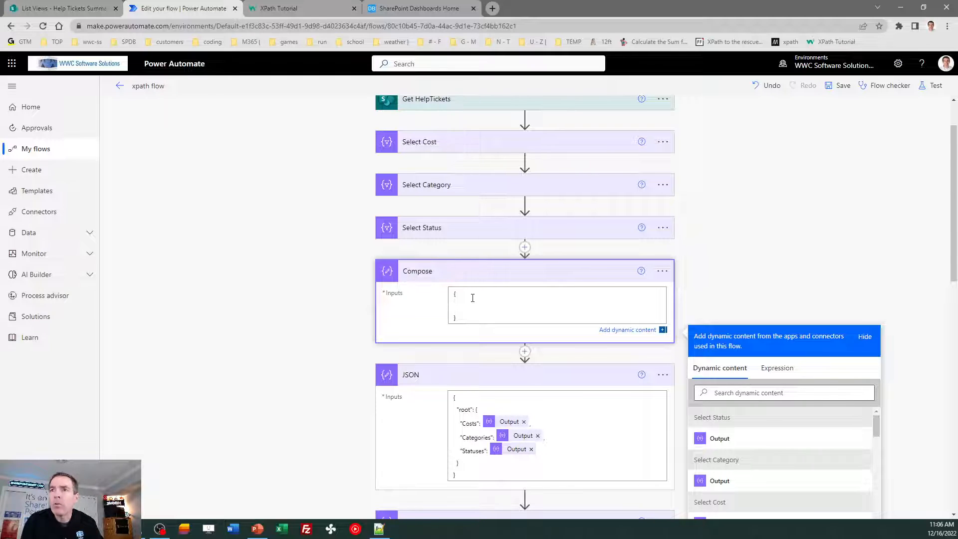
type("\"root\"")
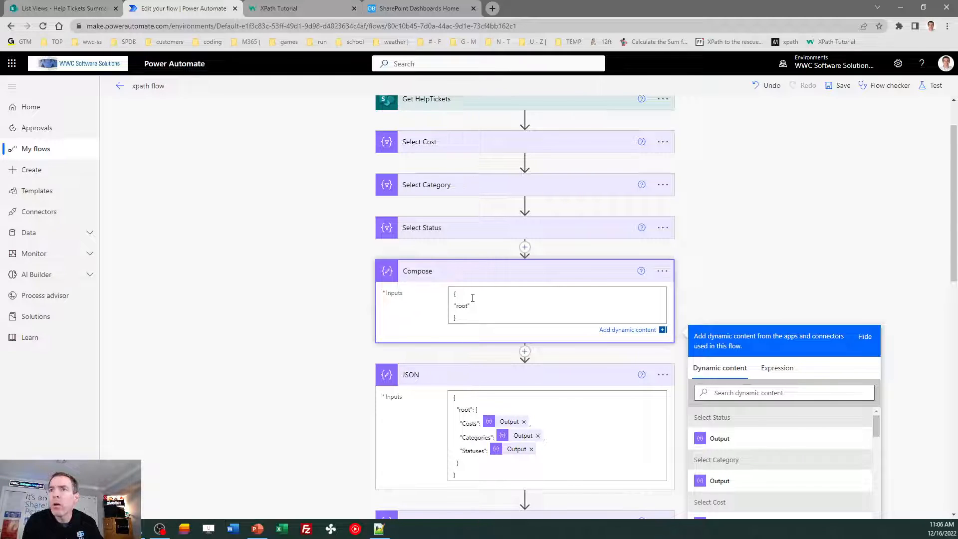
type(": {")
key("Return")
key("Return")
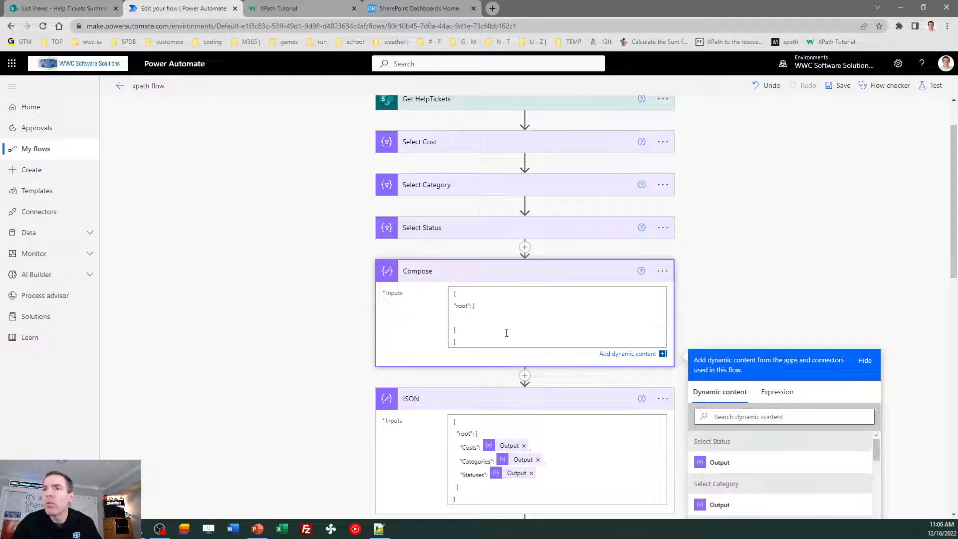
type("\"Costs\":")
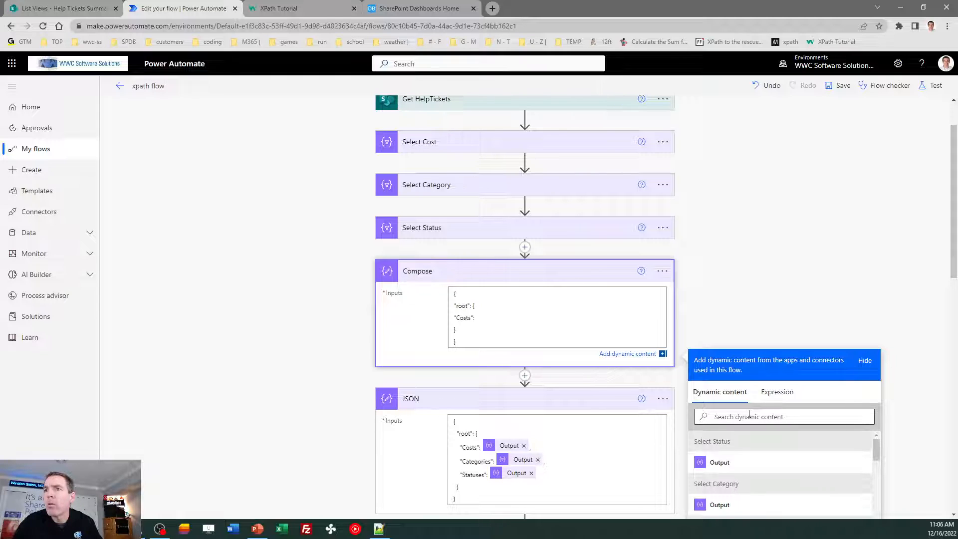
left_click(749, 416)
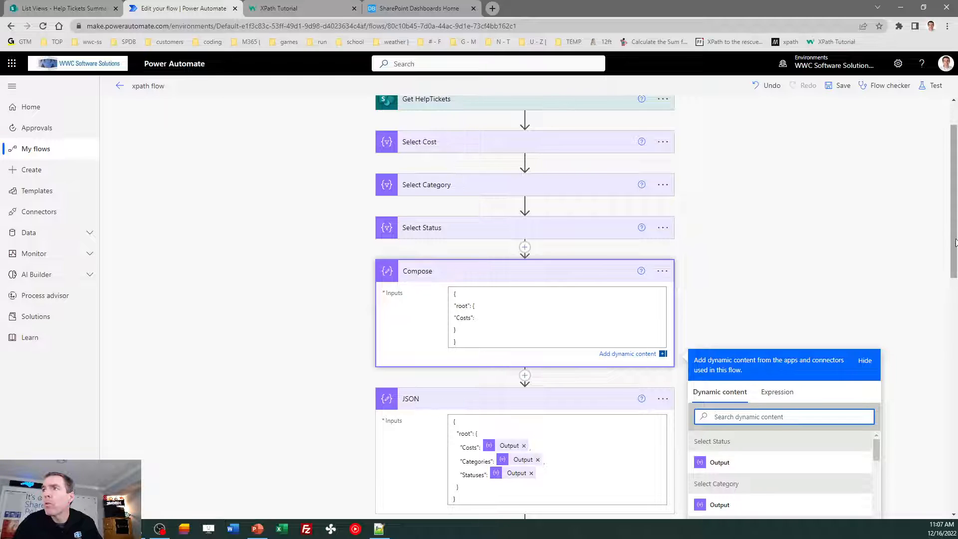
scroll(928, 395, "down", 2)
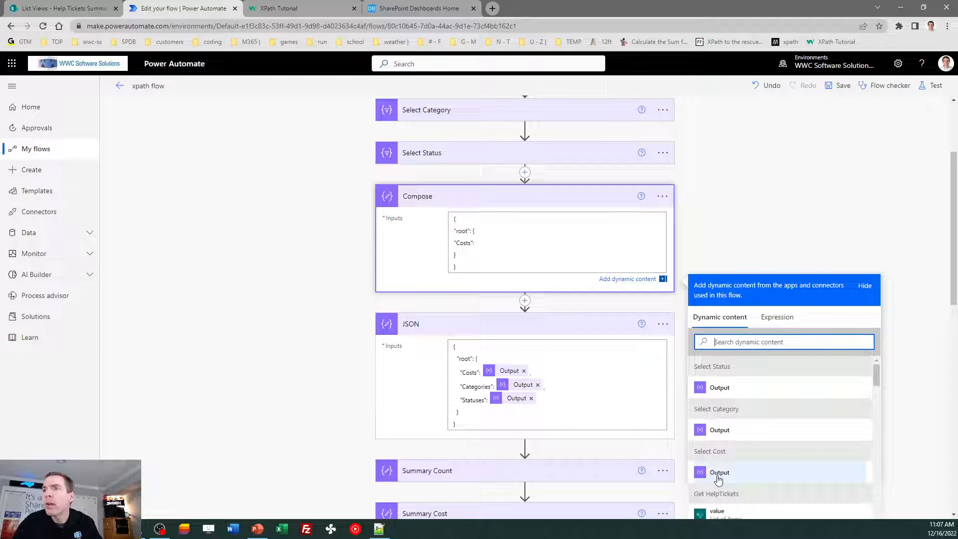
left_click(718, 473)
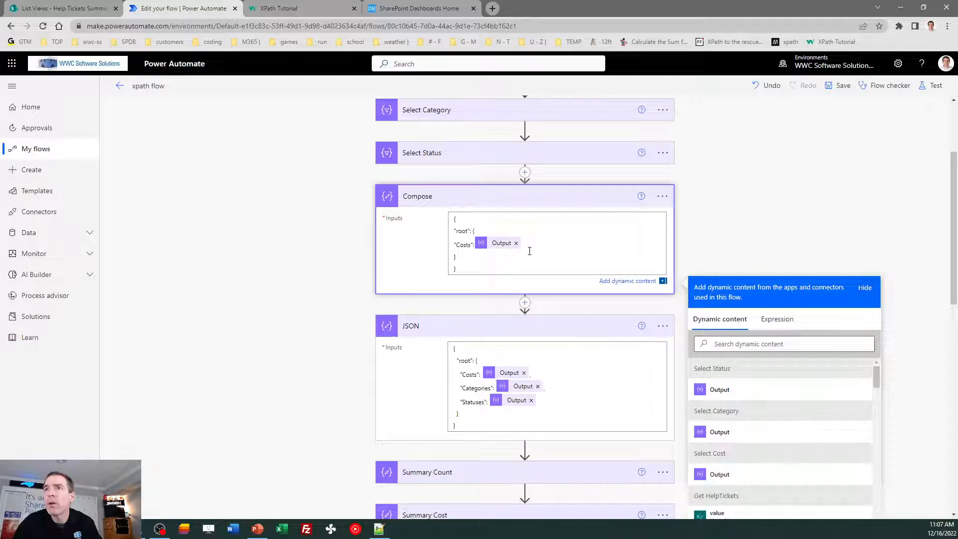
left_click(663, 198)
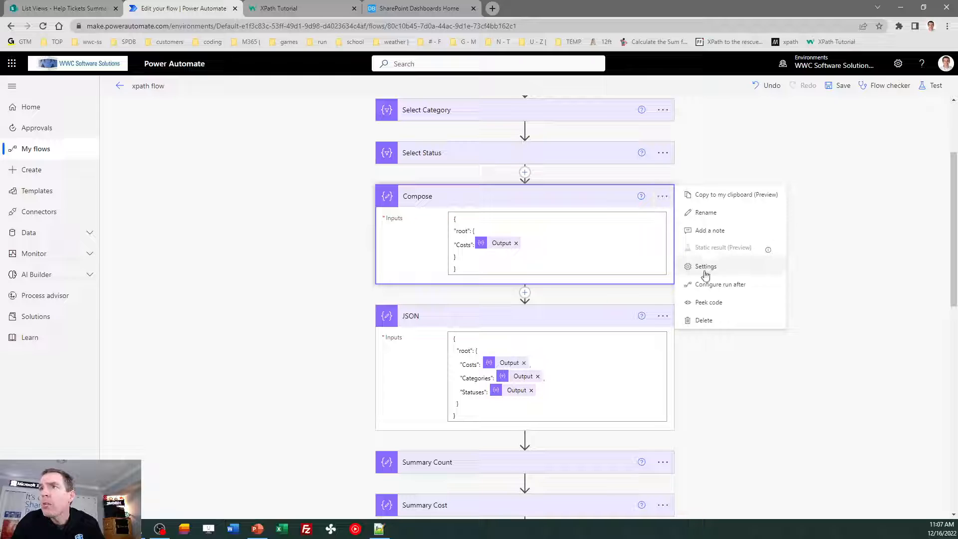
left_click(715, 303)
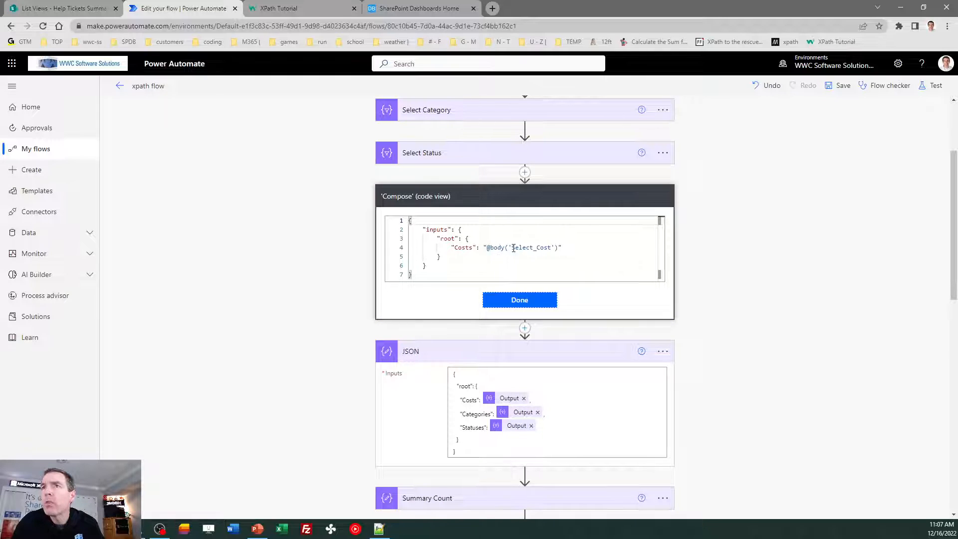
left_click(531, 299)
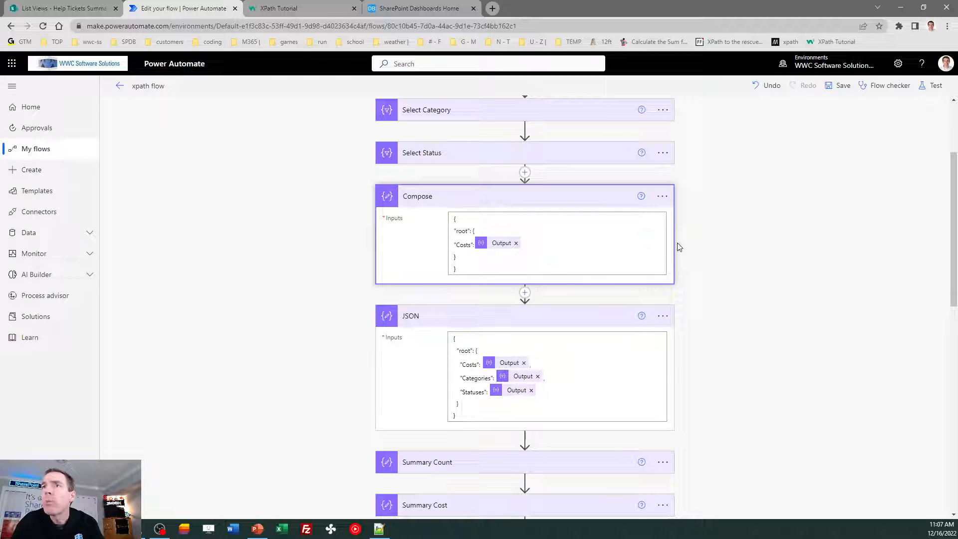
- Try renaming the Compose step to 'JSON' and dismiss the duplicate-name error
left_click(664, 202)
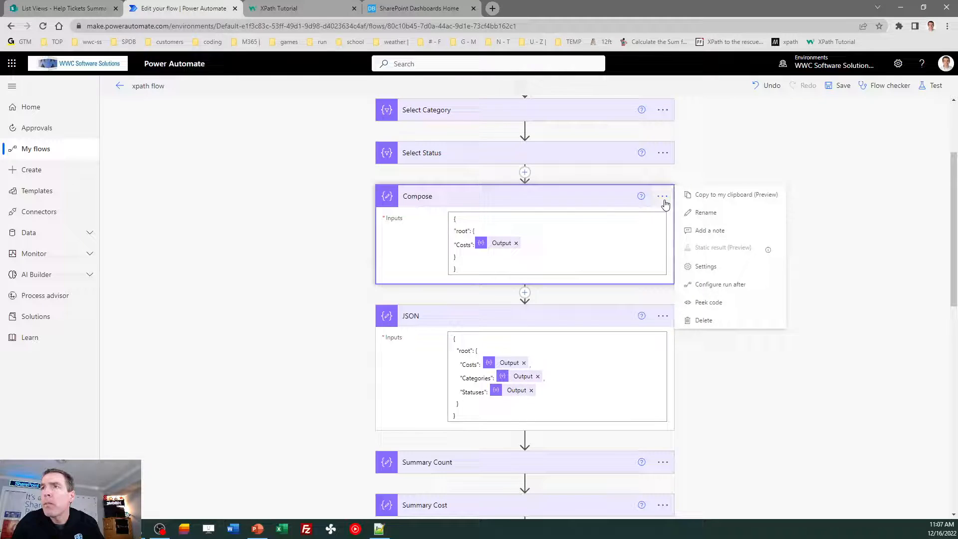
left_click(706, 213)
type("JSON")
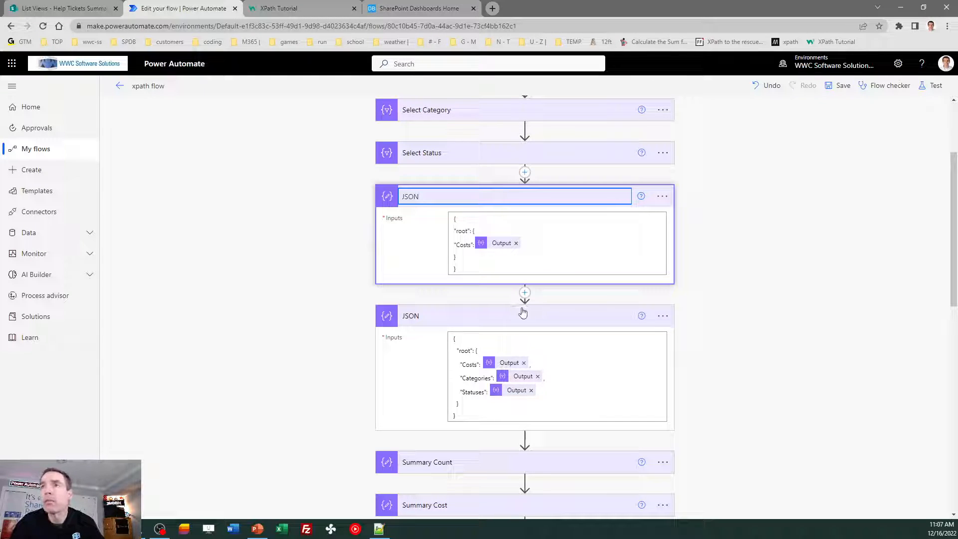
left_click(666, 202)
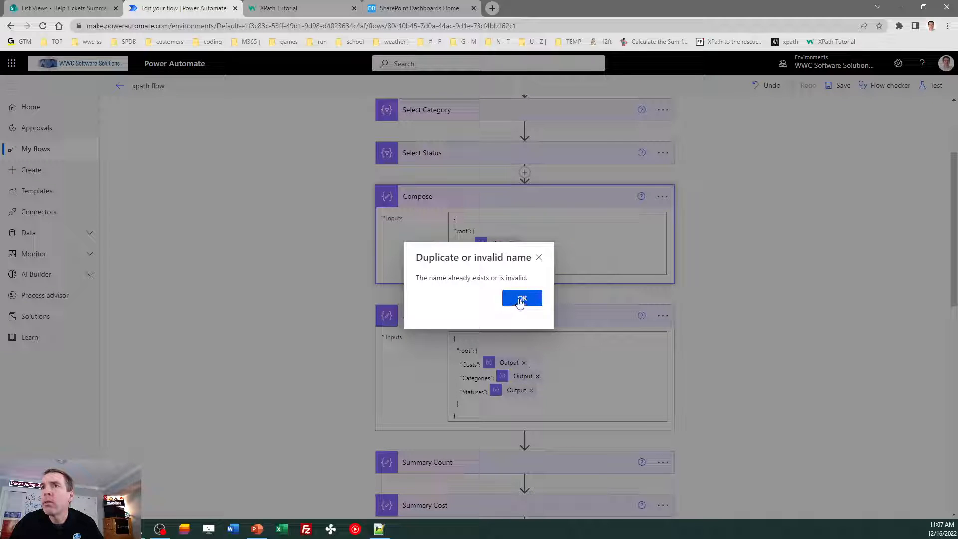
left_click(528, 299)
- Delete the Compose step, then expand Summary Count to show its xpath input
left_click(664, 197)
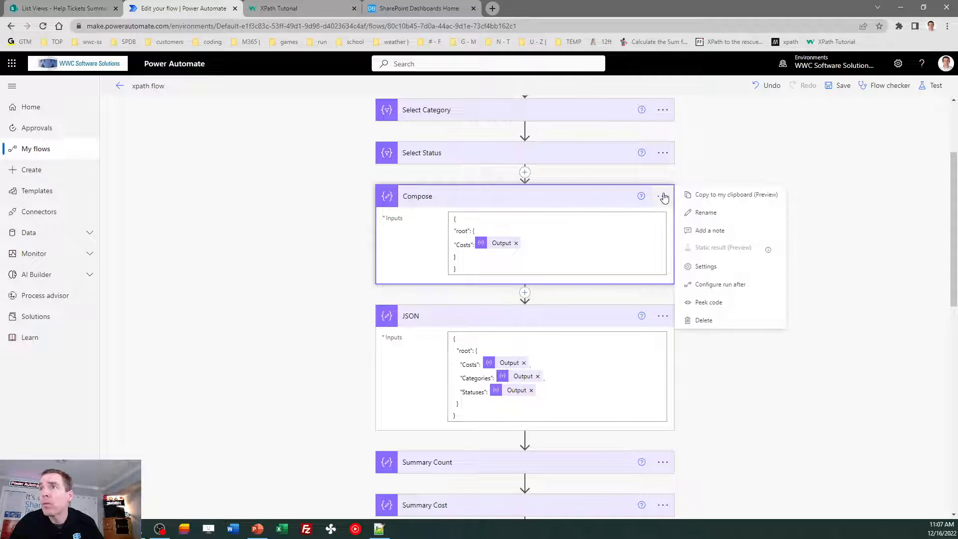
left_click(717, 324)
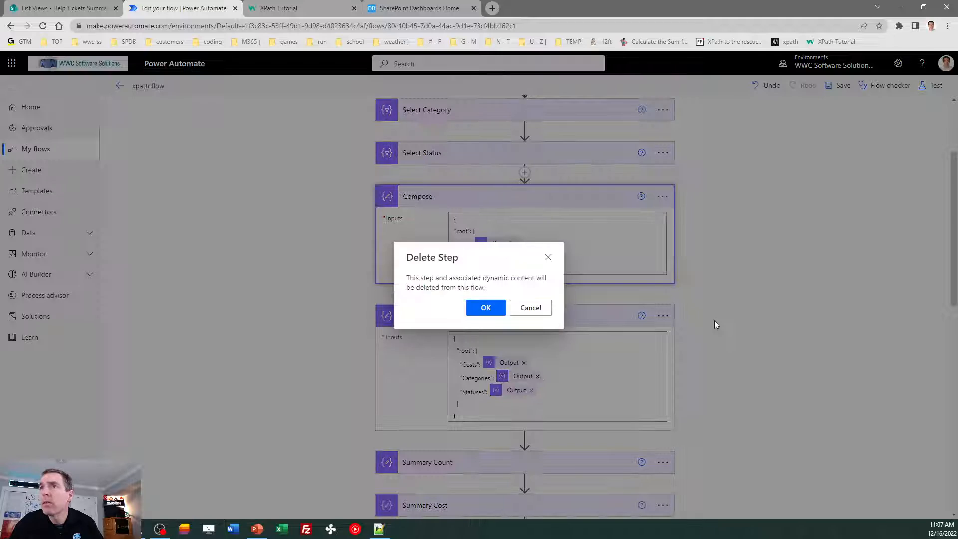
left_click(483, 306)
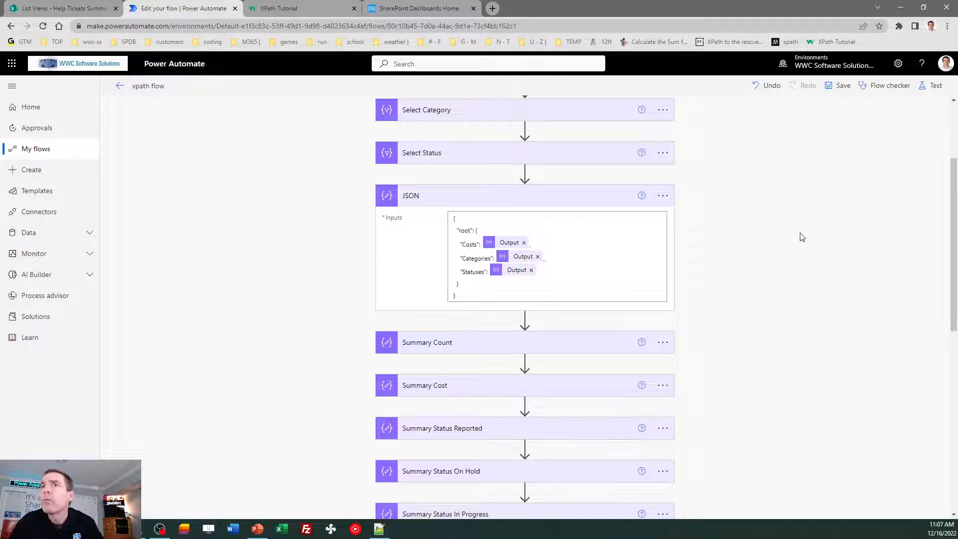
left_click(464, 342)
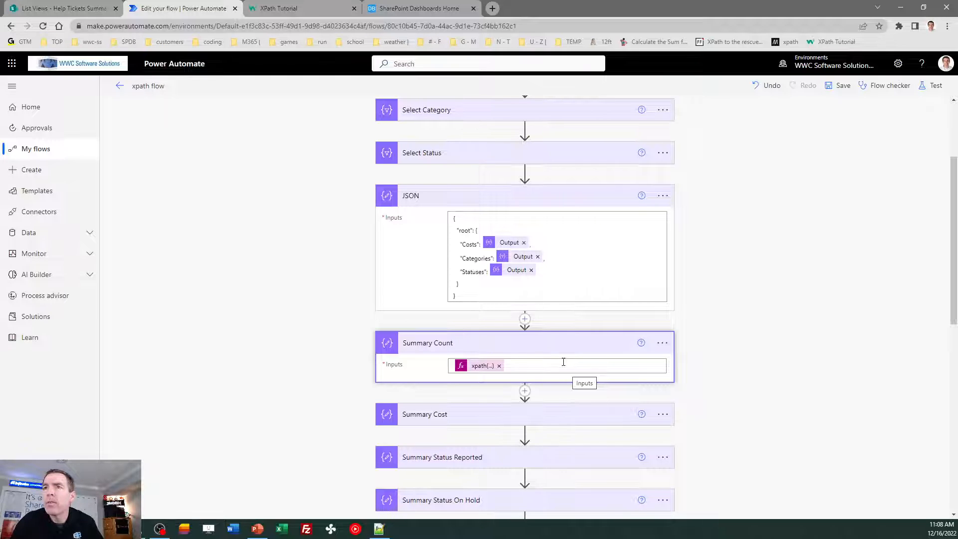
- Copy the whole Summary Count xpath expression and bring Notepad++ over the flow
left_click(472, 368)
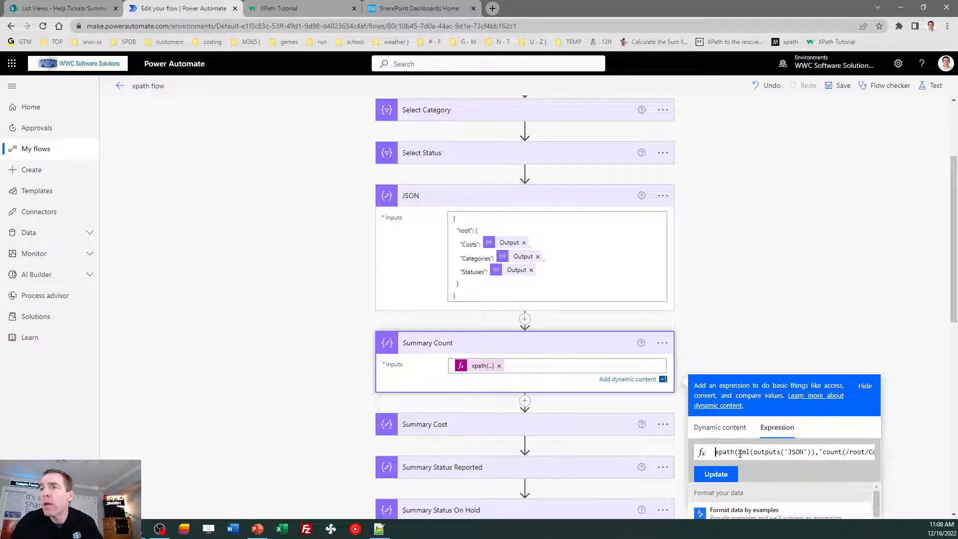
key("ctrl+a")
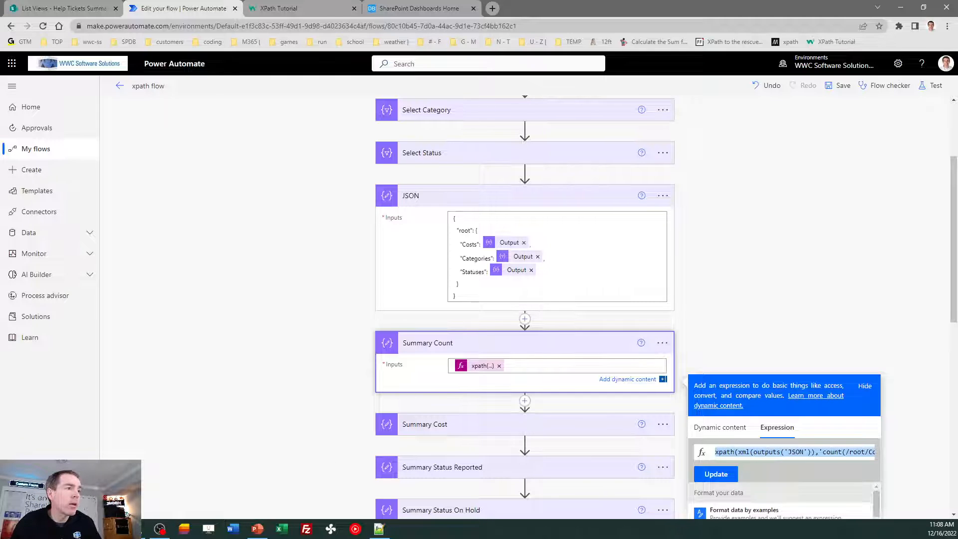
key("alt+Tab")
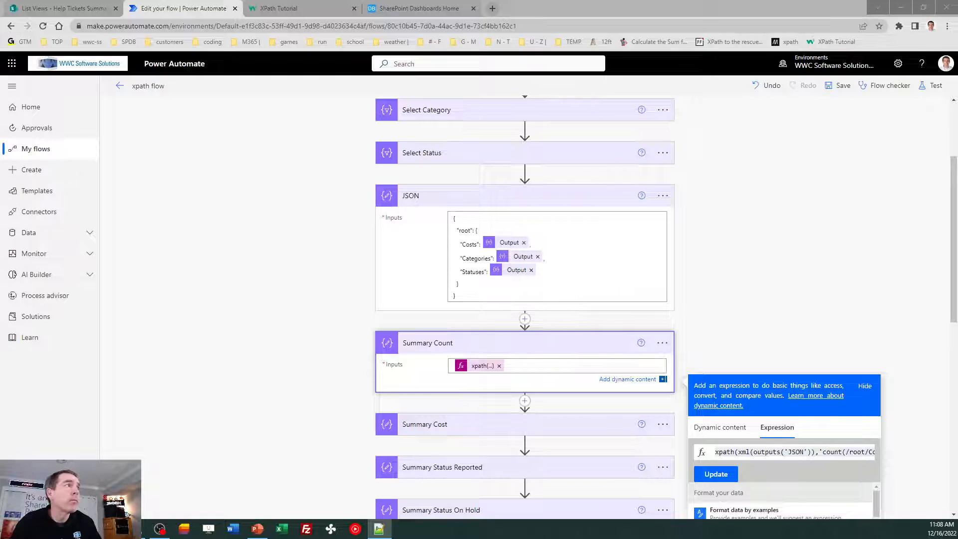
left_click_drag(0, 86, 468, 89)
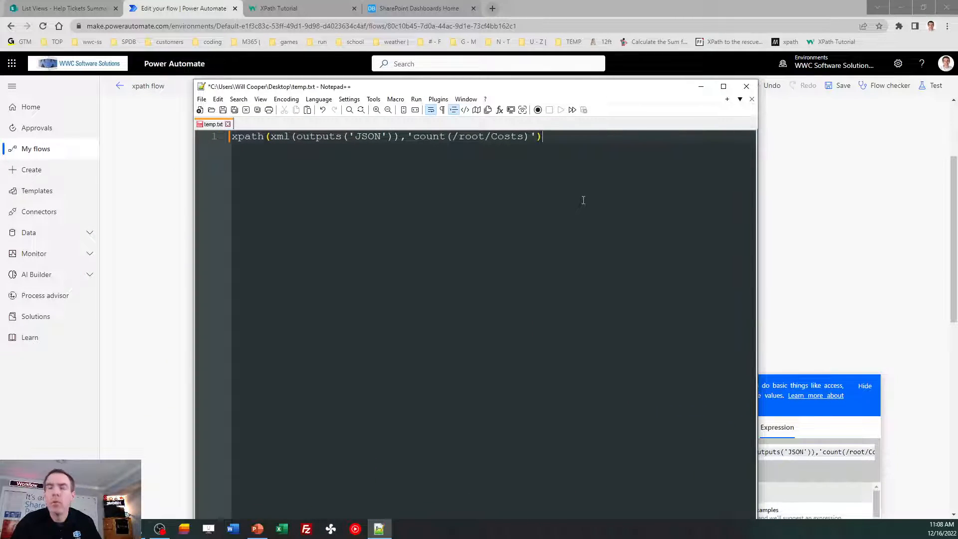
- Enlarge the text and complete line 1 as xpath(xml(outputs('JSON')),'count(/root/Costs)')
scroll(584, 200, "up", 2)
type(")')")
scroll(584, 201, "up", 2)
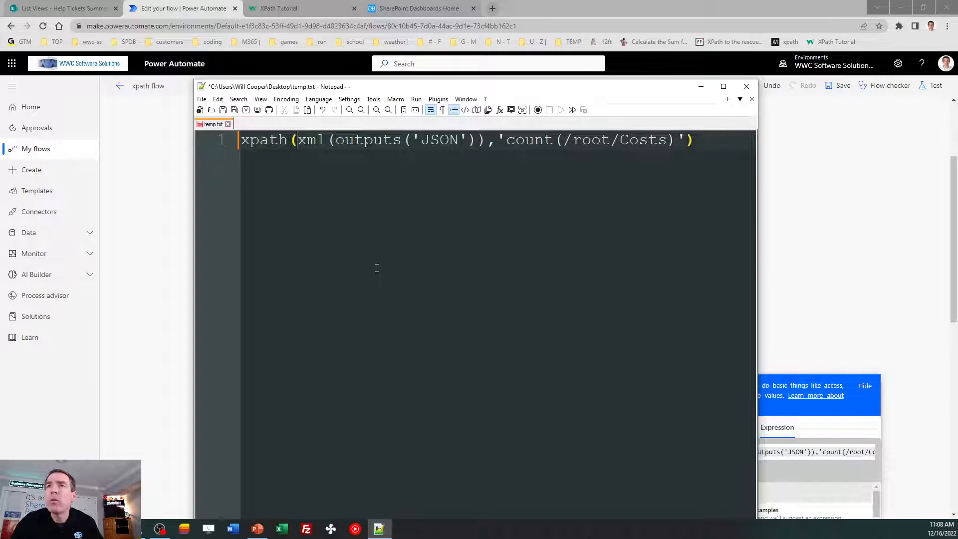
- Highlight the xml( and outputs('JSON') parts of the expression, then move Notepad++ off the flow
key("Right")
key("Right")
key("Right")
key("Right")
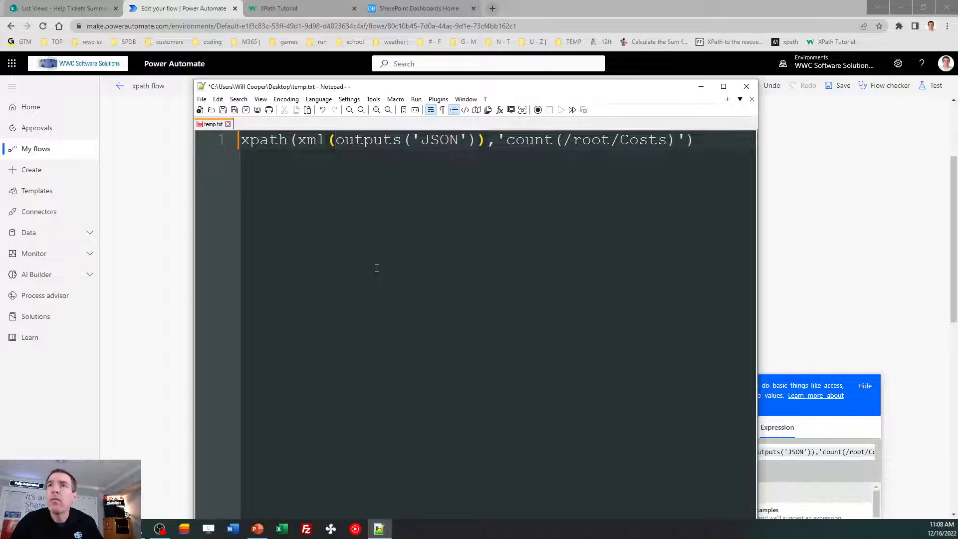
key("shift+Left")
key("shift+Left")
key("shift+Left")
key("shift+Left")
key("Right")
key("Right")
key("Right")
key("Right")
key("Right")
key("Right")
key("Right")
key("Right")
key("Right")
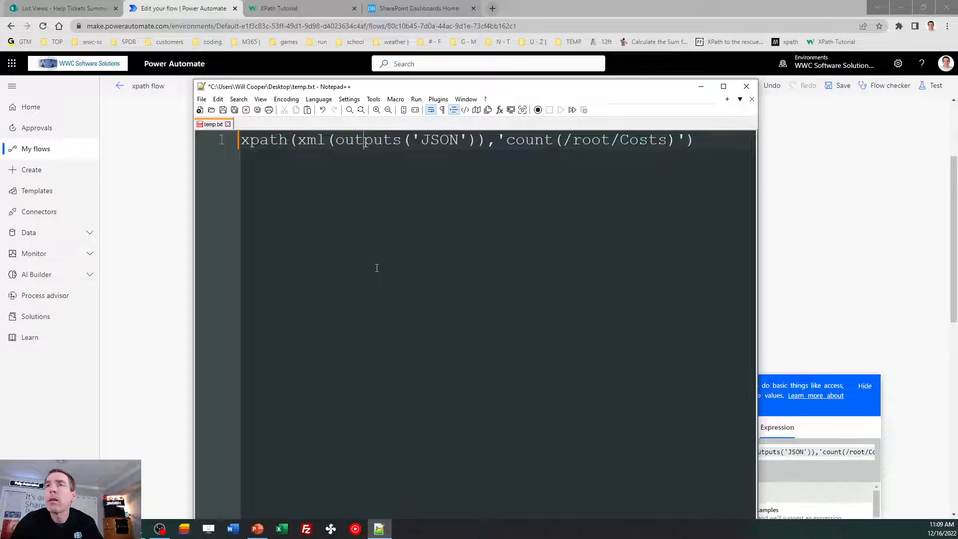
key("Right")
key("Right")
key("Right")
key("Right")
key("Right")
key("Right")
key("Right")
key("shift+Left")
key("shift+Left")
key("shift+Left")
key("shift+Left")
key("shift+Left")
key("shift+Left")
key("shift+Left")
key("shift+Left")
key("shift+Left")
key("shift+Left")
key("shift+Left")
key("shift+Left")
key("shift+Left")
key("shift+Left")
key("shift+Left")
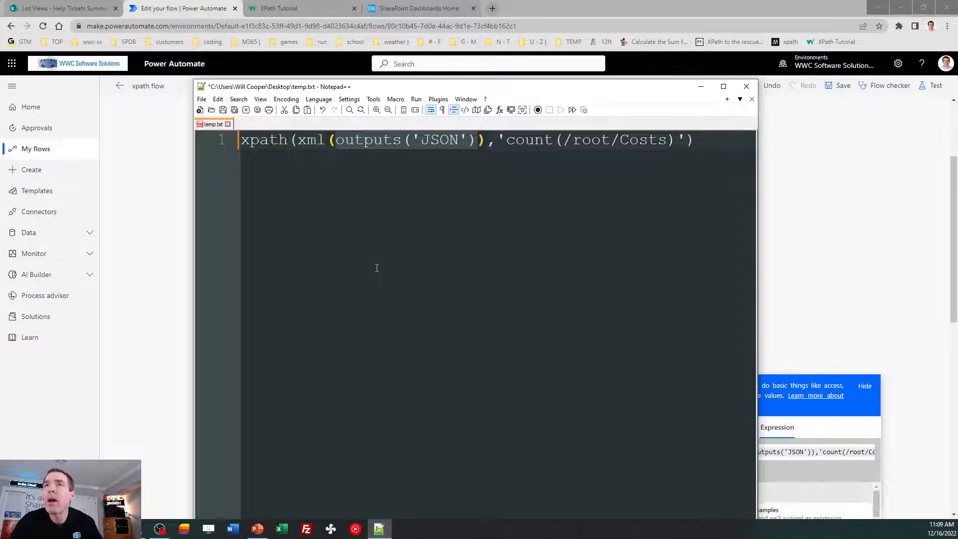
key("Right")
key("Right")
key("Right")
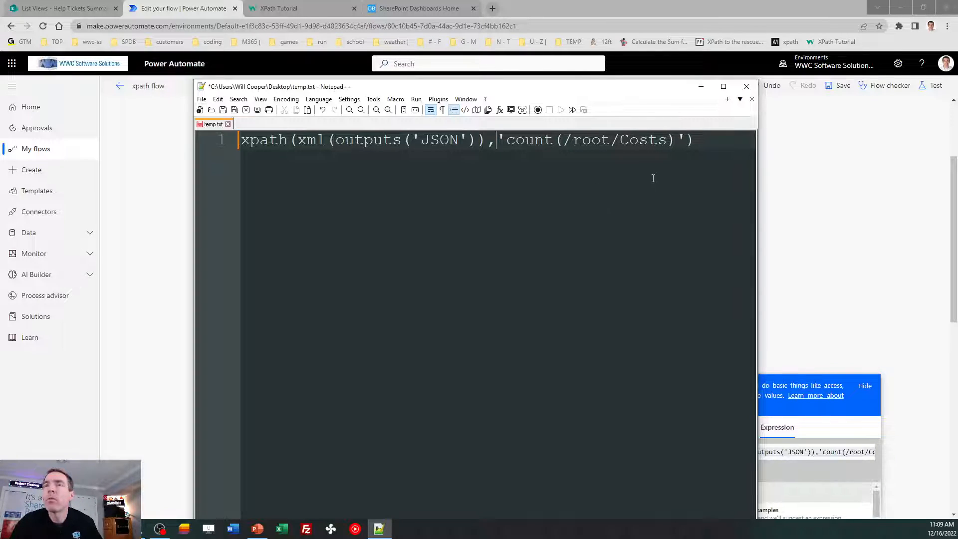
left_click_drag(657, 90, 0, 110)
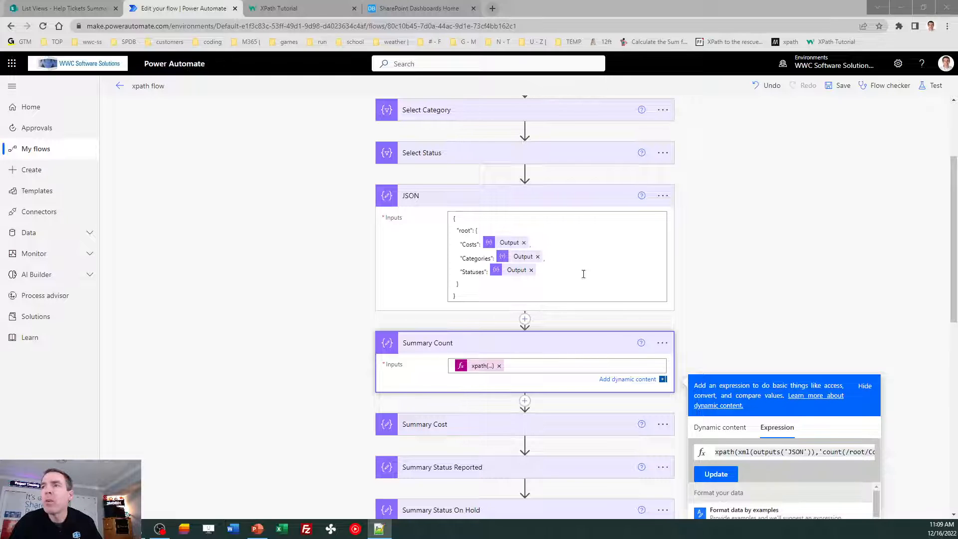
- Copy the Summary Cost expression xpath(xml(outputs('JSON')),'sum(/root/Costs)') into Notepad++ as line 2
left_click(750, 314)
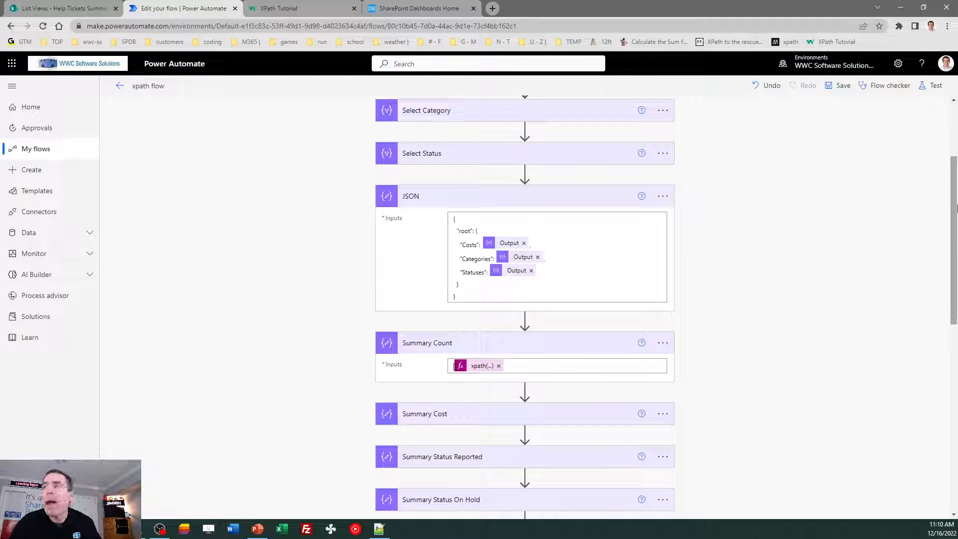
left_click_drag(957, 208, 956, 256)
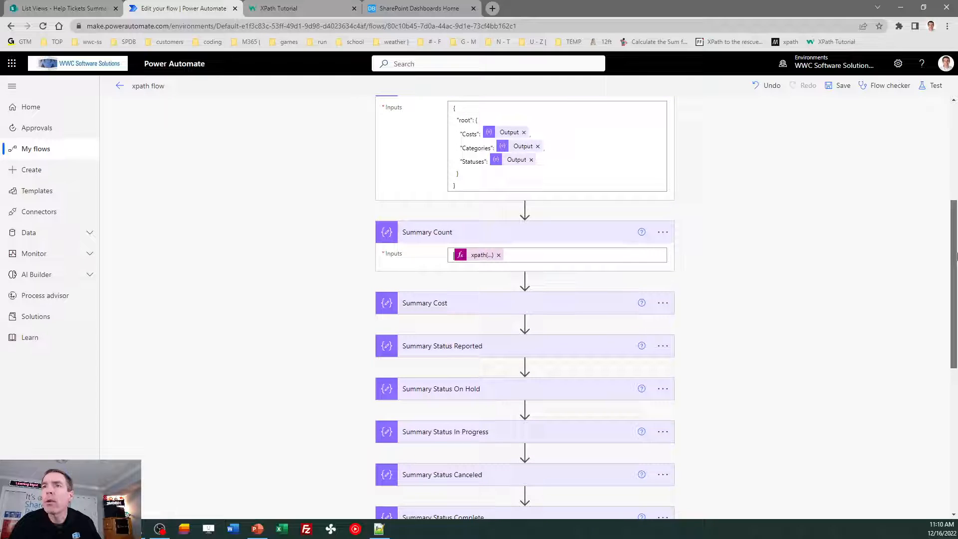
left_click(434, 306)
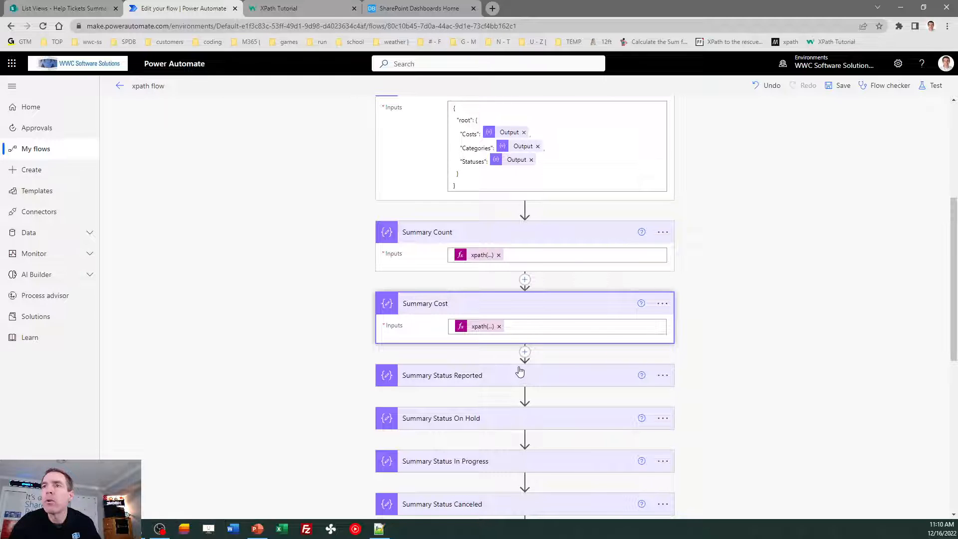
double_click(489, 326)
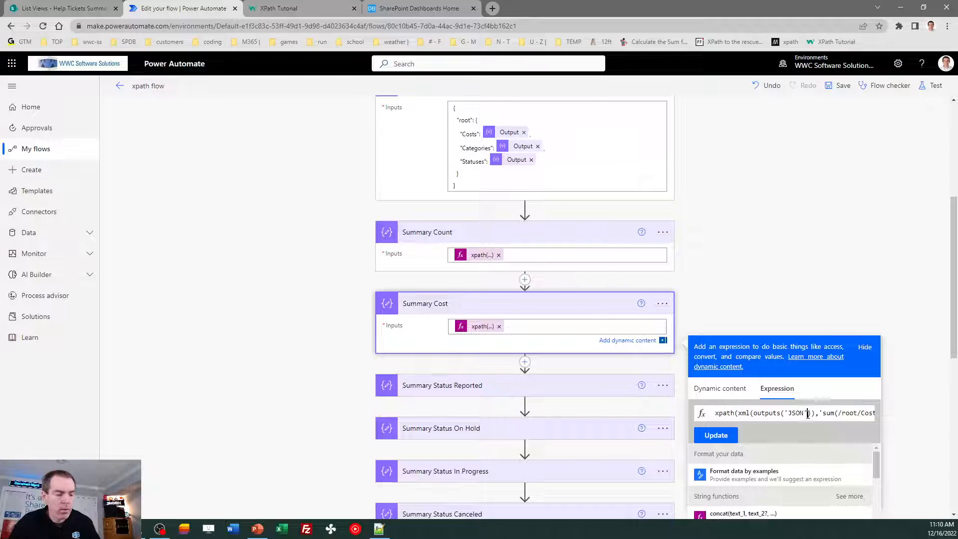
key("ctrl+a")
key("alt+Tab")
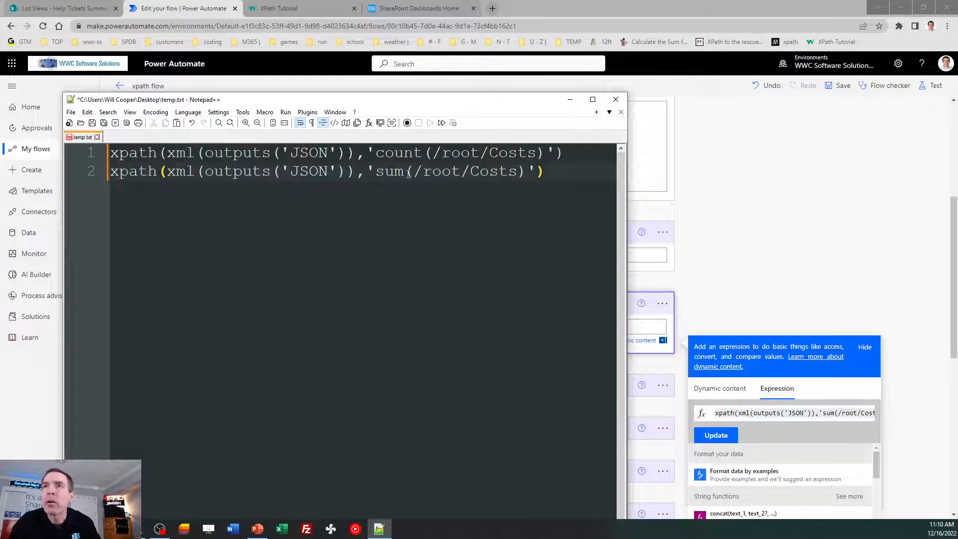
- Highlight 'sum' on line 2, then drag Notepad++ off-screen to uncover the flow
left_click_drag(408, 173, 374, 173)
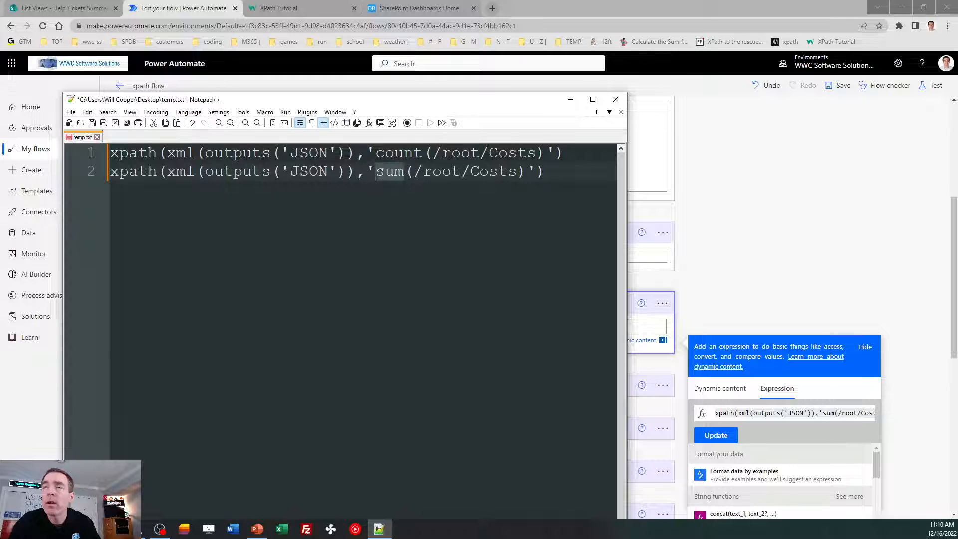
key("End")
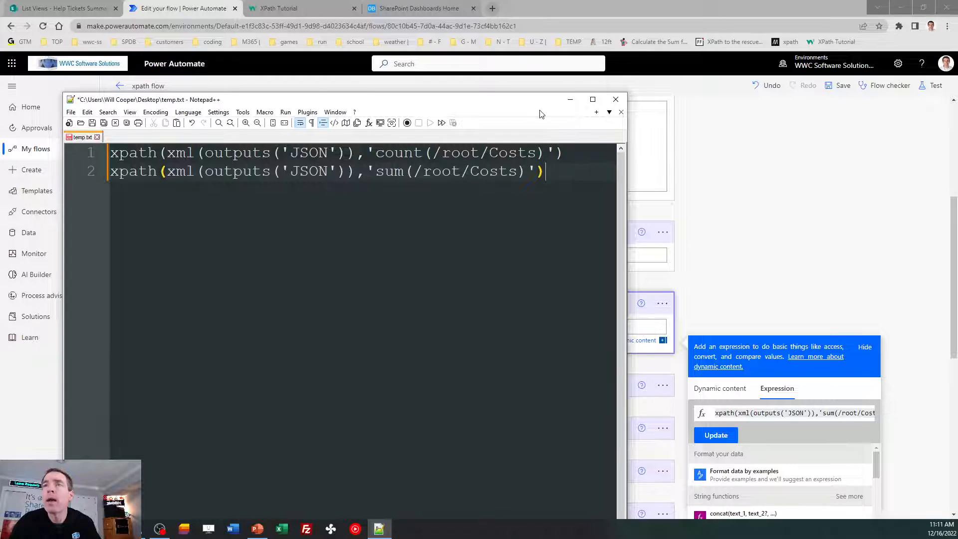
left_click_drag(540, 103, 0, 103)
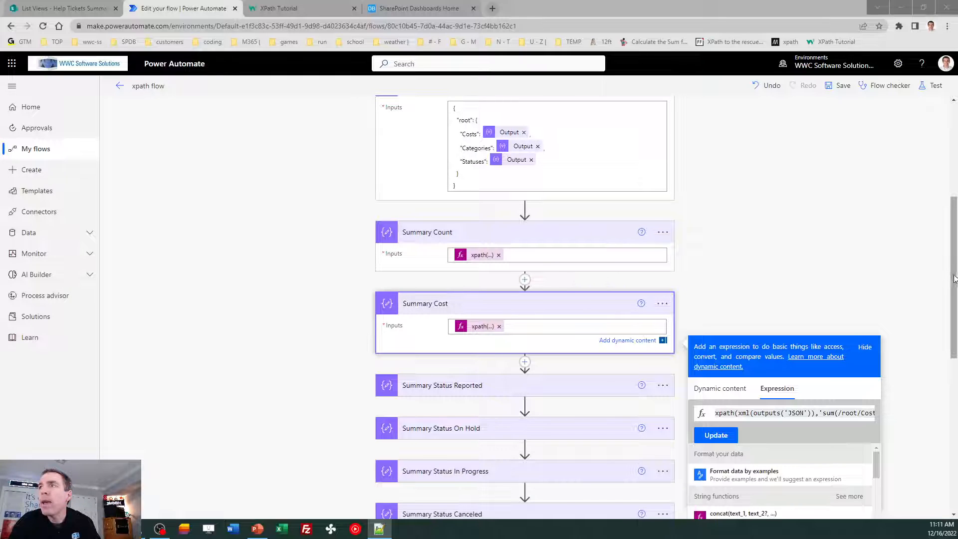
- Close the Summary Cost expression, expand Summary Status Reported, and switch to the Help Tickets Summary list
scroll(954, 265, "down", 2)
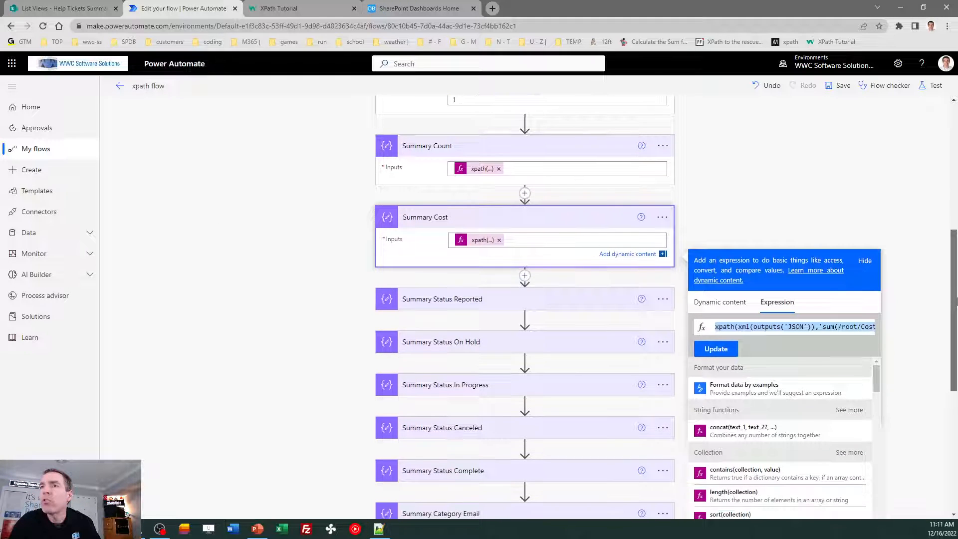
left_click(878, 212)
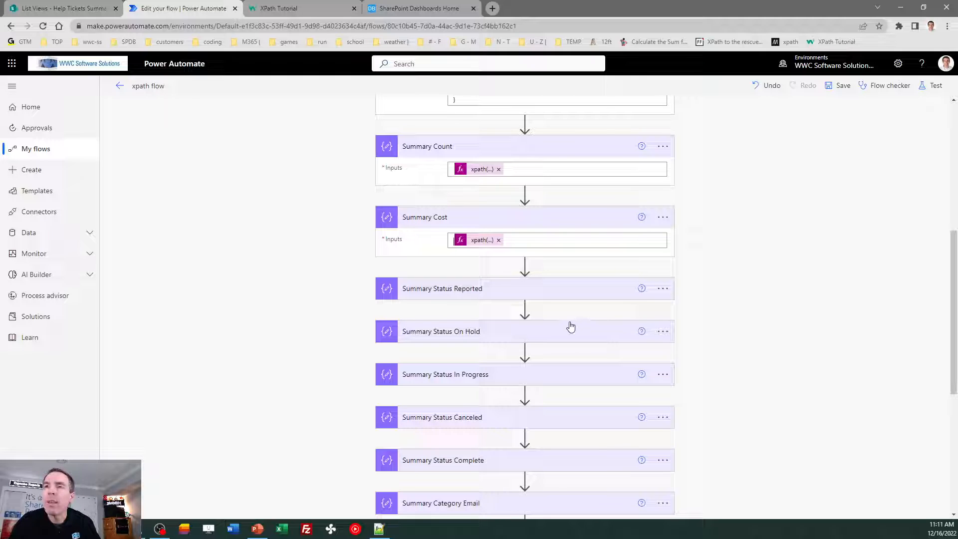
left_click(466, 298)
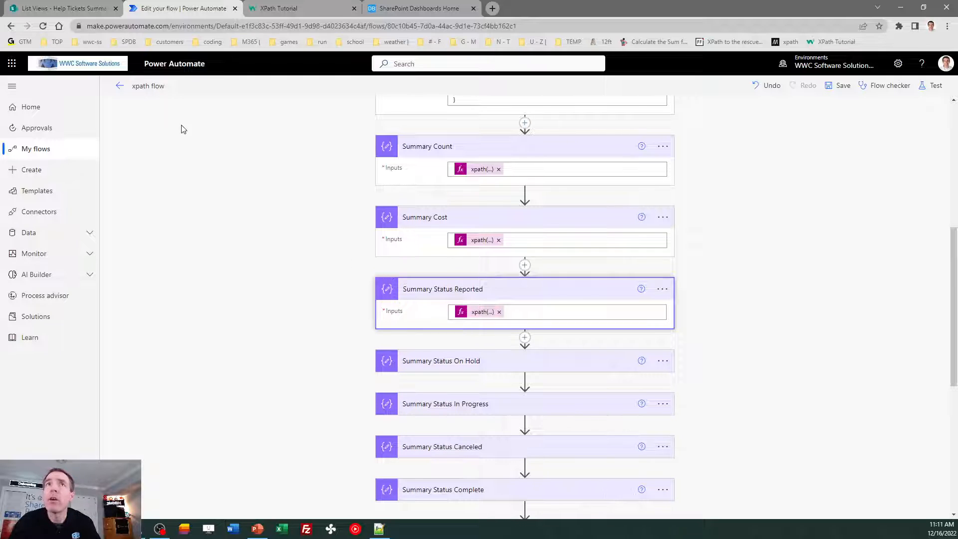
left_click(68, 8)
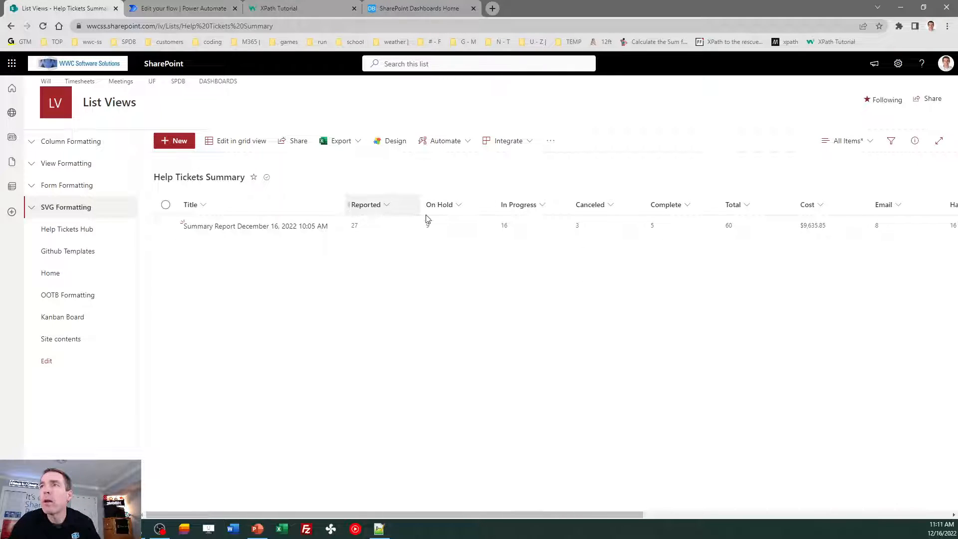
- Scroll across all columns of the Help Tickets Summary row, then return to the flow editor
left_click_drag(464, 516, 747, 516)
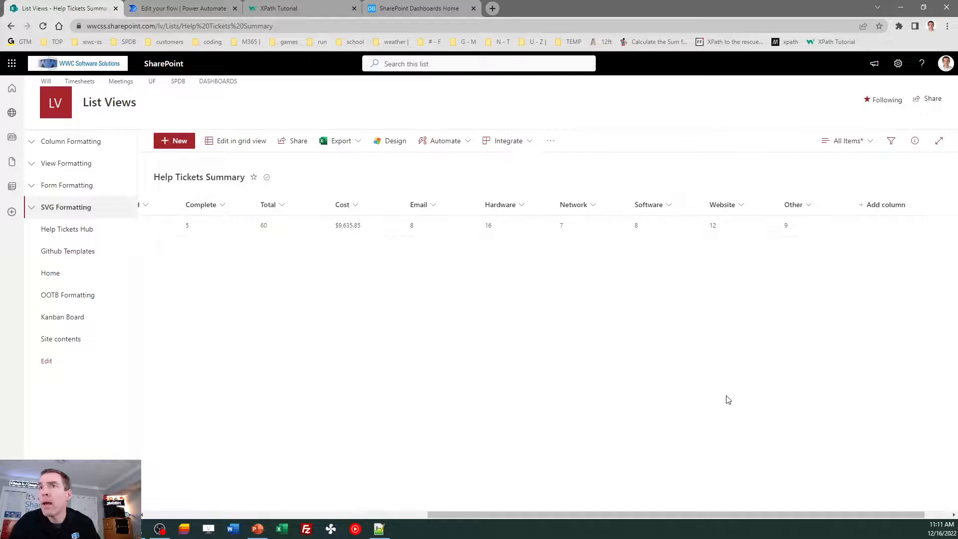
left_click_drag(705, 513, 437, 512)
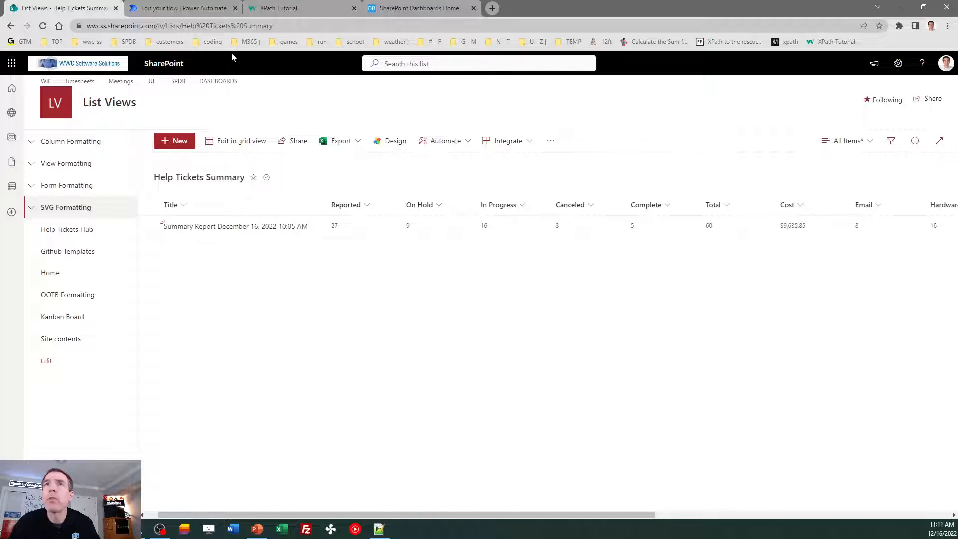
left_click(192, 9)
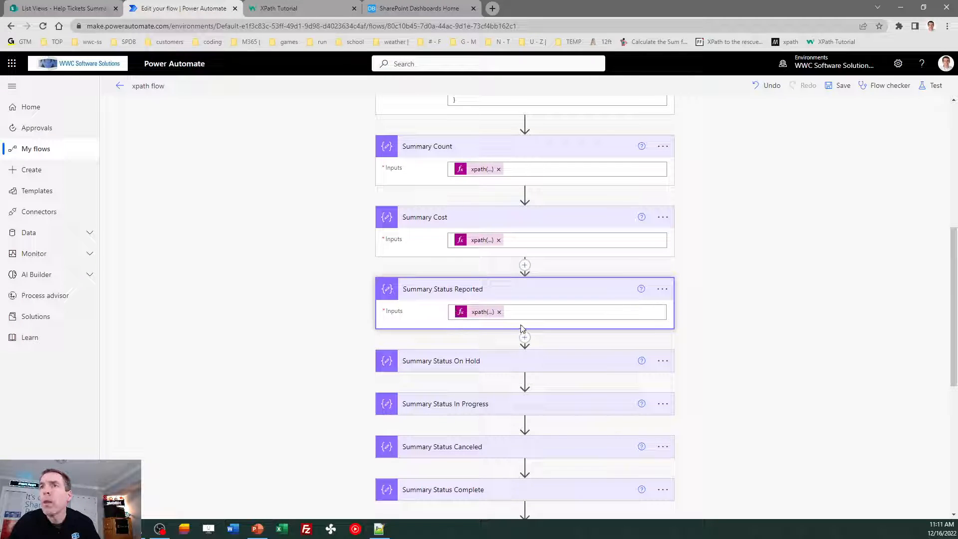
- Copy the Summary Status Reported xpath count expression into line 3 of the Notepad++ notes
left_click(479, 312)
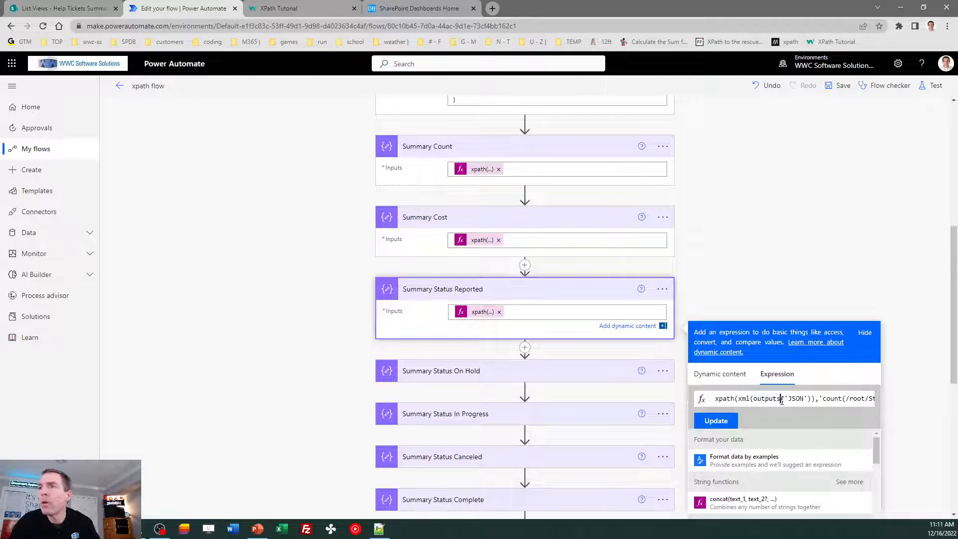
key("ctrl+a")
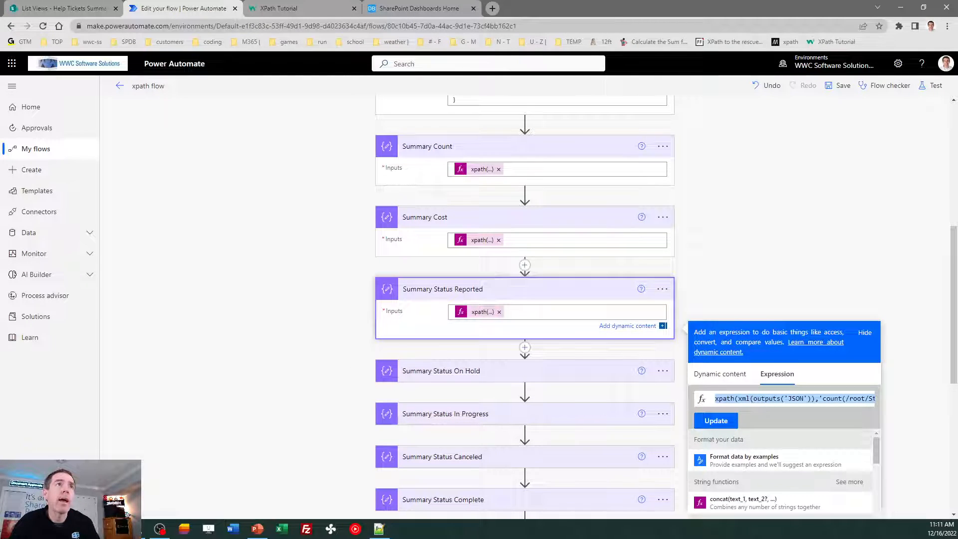
key("alt+Tab")
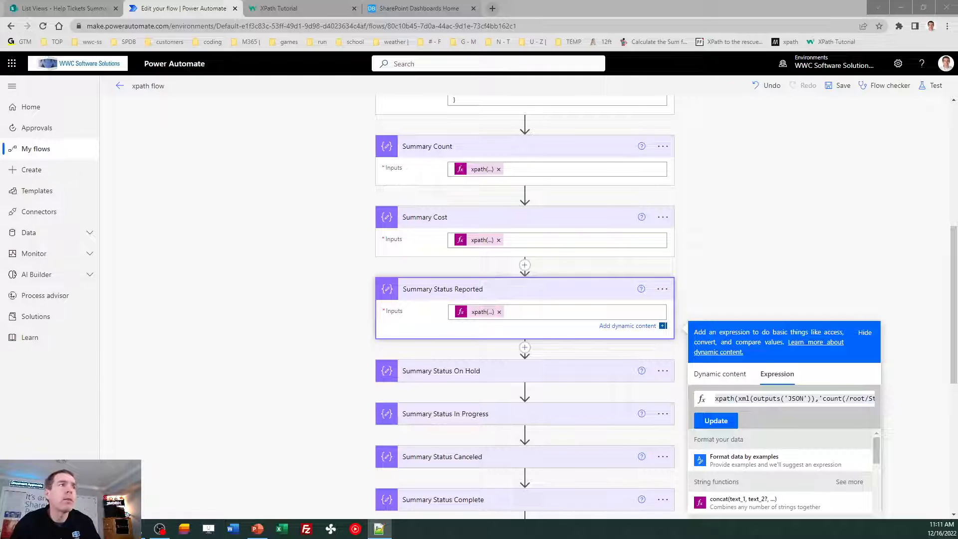
left_click_drag(0, 80, 456, 80)
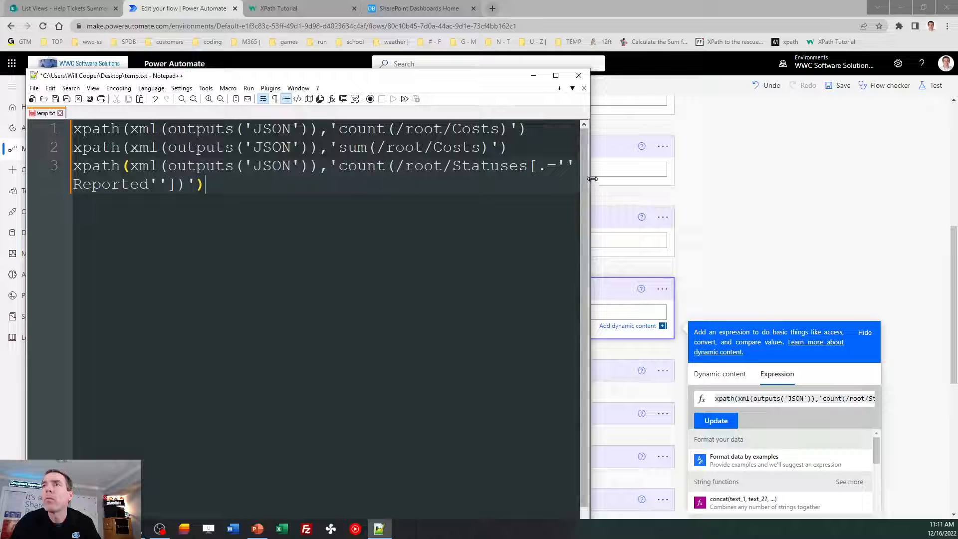
- Widen the notes so line 3 fits, then examine the Statuses[.=''Reported''] predicate
left_click_drag(593, 179, 751, 179)
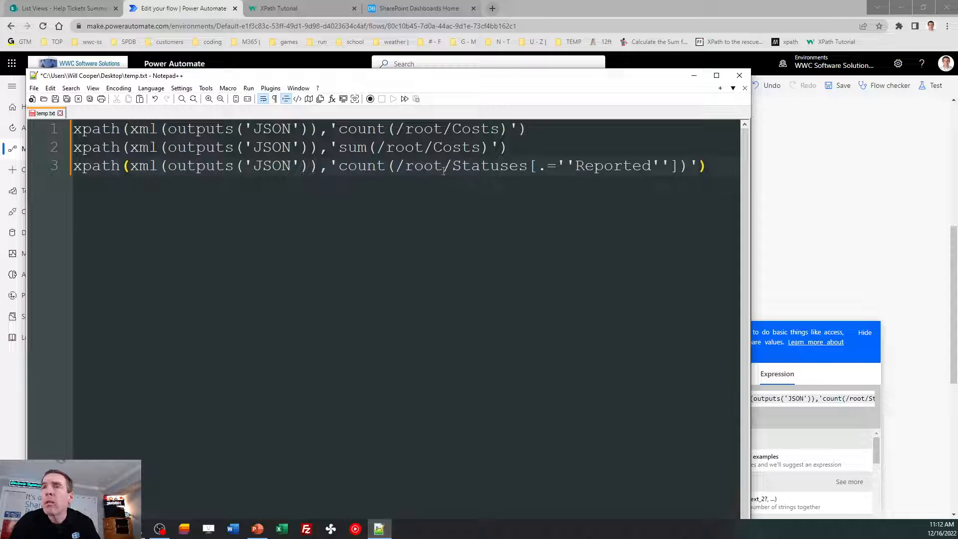
left_click(428, 166)
key("Right")
key("ctrl+Right")
key("ctrl+Right")
key("ctrl+Right")
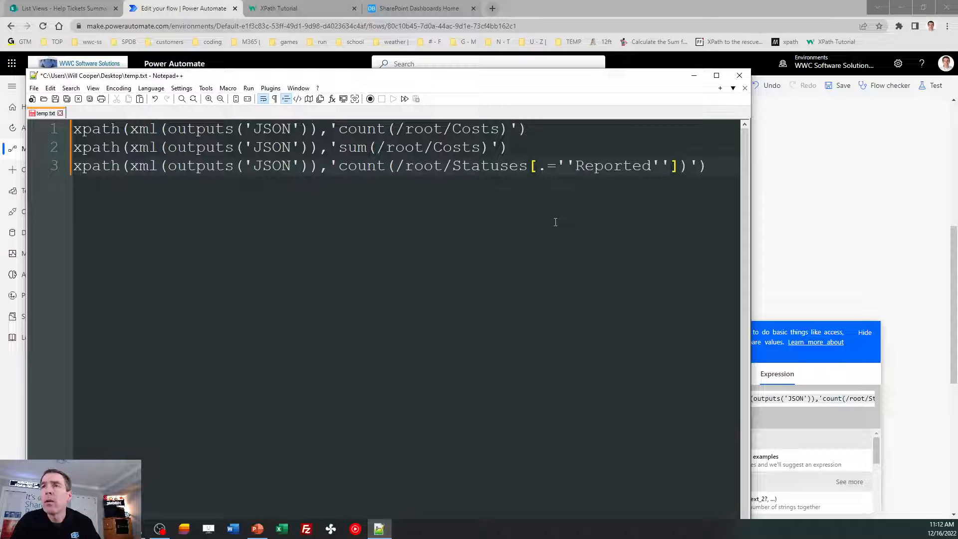
key("Right")
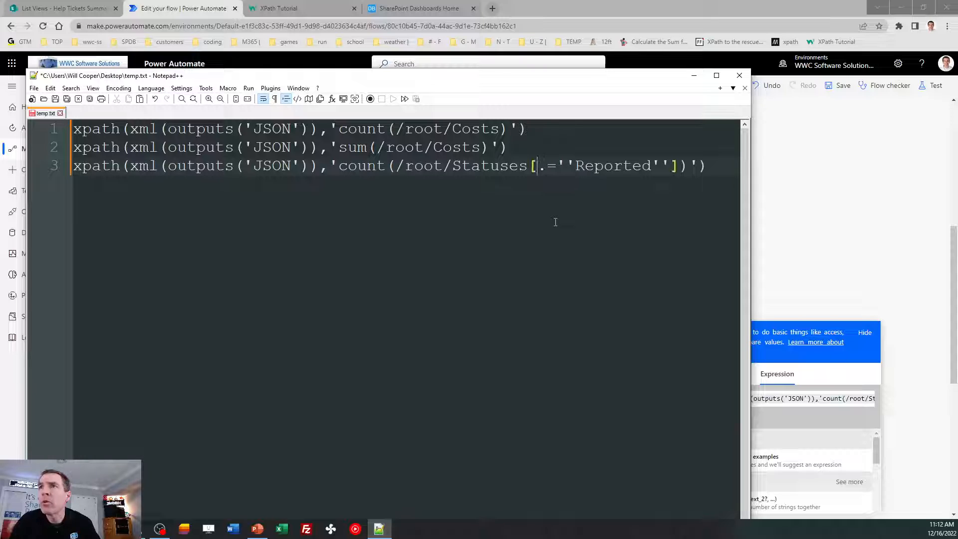
key("shift+Right")
key("shift+Right")
key("shift+Right")
key("shift+Right")
key("shift+Right")
key("shift+Right")
key("shift+Right")
key("shift+Right")
key("shift+Right")
key("shift+Right")
key("shift+Right")
key("shift+Right")
key("shift+Right")
key("shift+Right")
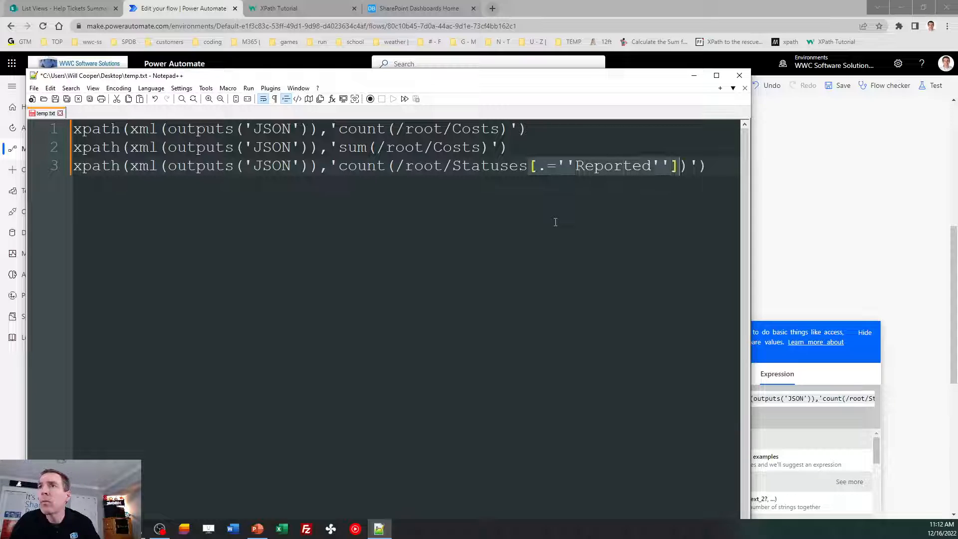
key("Left")
key("Left")
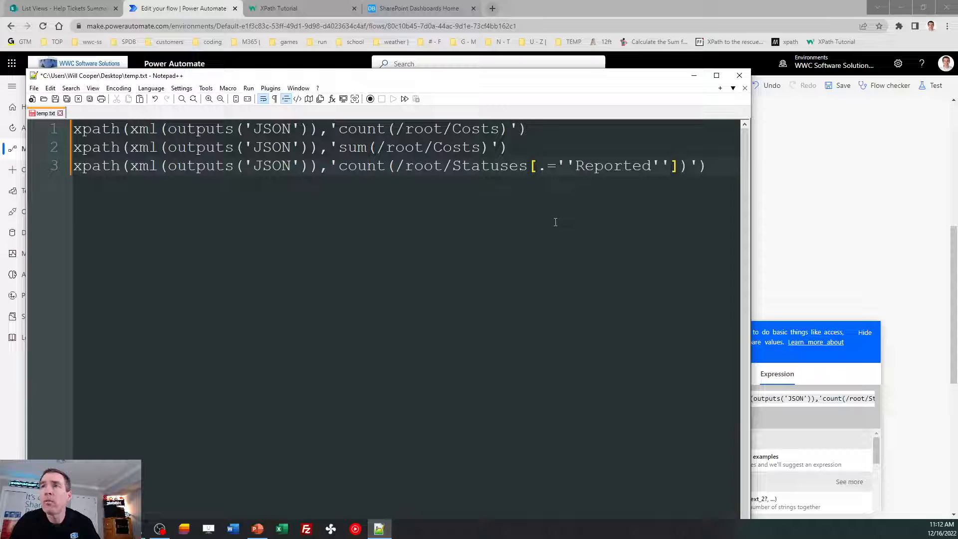
key("shift+Right")
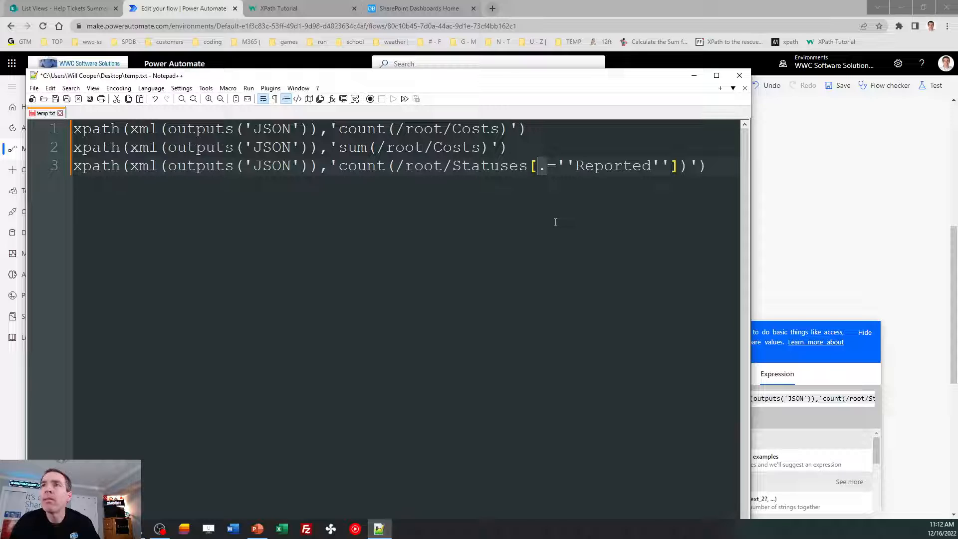
key("Right")
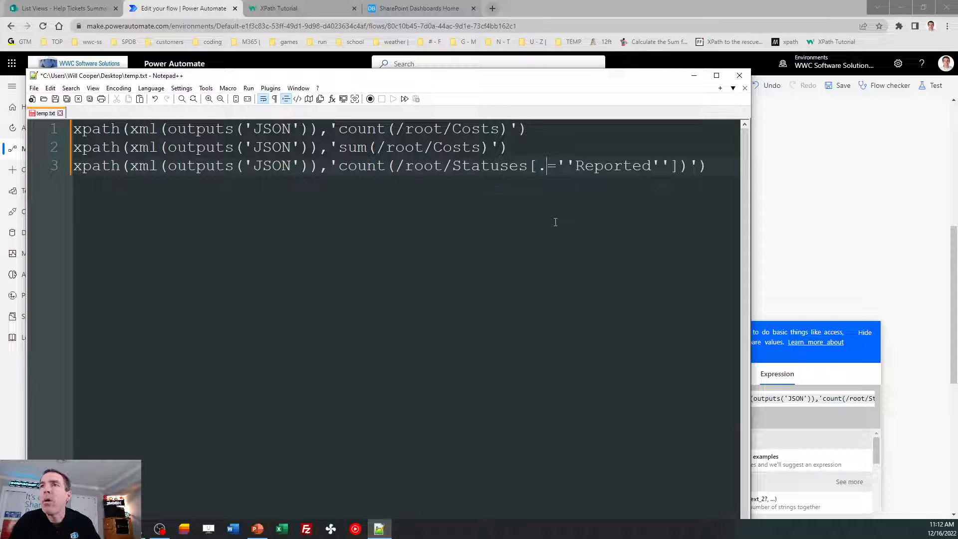
key("Left")
key("Left")
key("Left")
key("Left")
key("Left")
key("Left")
key("Left")
key("Left")
key("Left")
key("Left")
key("Left")
key("Left")
key("Left")
key("Left")
key("Left")
key("Left")
key("Right")
key("Left")
key("Right")
key("Right")
key("Right")
key("Right")
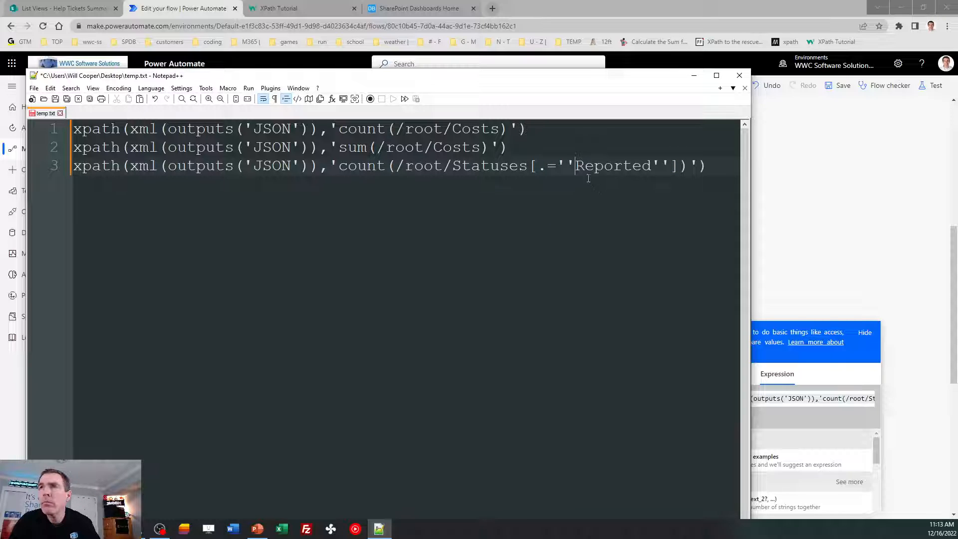
- Replace the doubled quotes around Reported on line 3 with single quotes
key("Left")
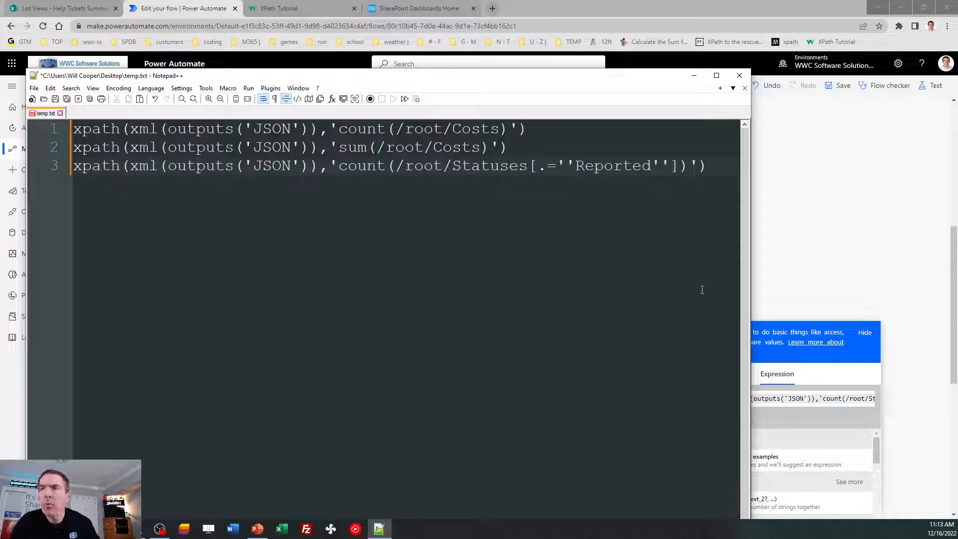
key("BackSpace")
key("Right")
key("Right")
key("Right")
key("Right")
key("Right")
key("Right")
key("Right")
key("Right")
key("Right")
key("Right")
key("Delete")
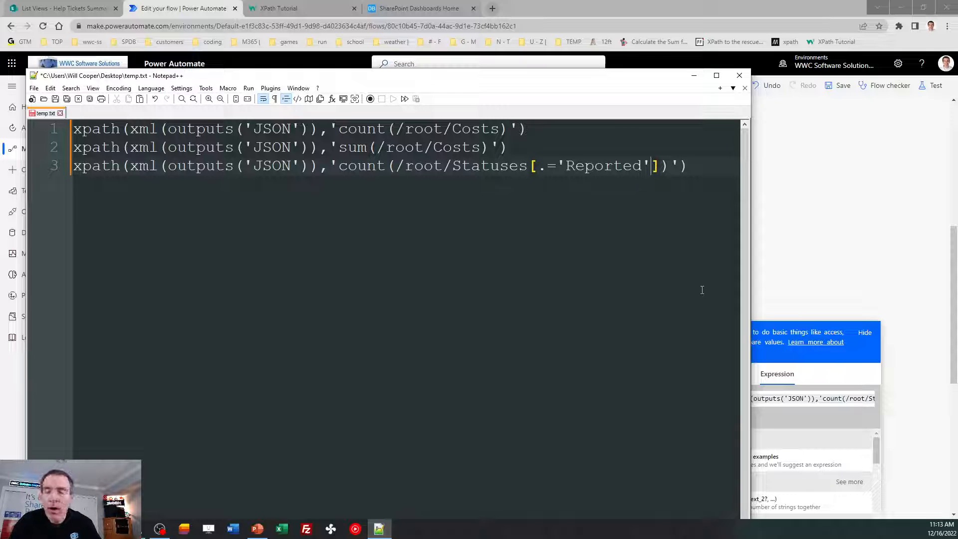
type("'")
key("Left")
key("Left")
key("Left")
key("Left")
key("Left")
key("Left")
key("Left")
key("Left")
type("'")
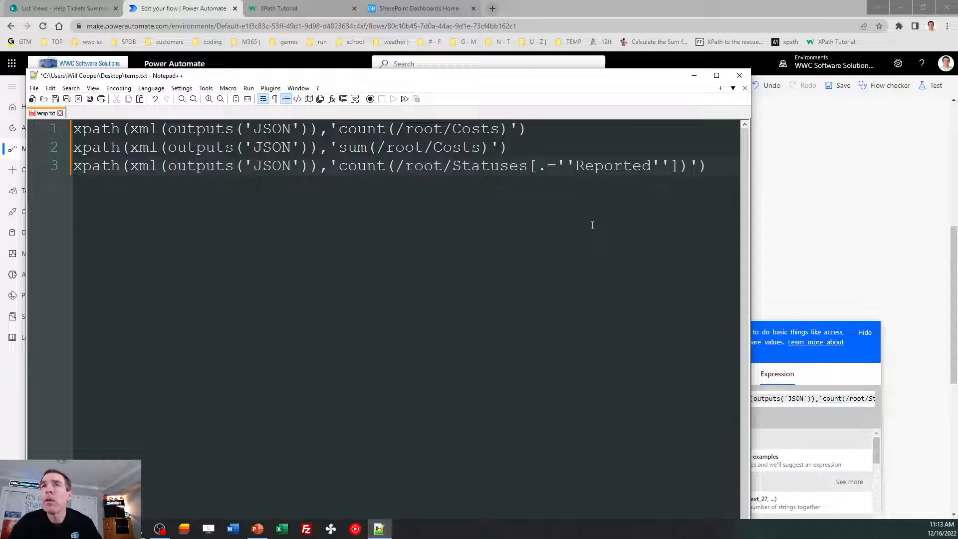
- Highlight the line 3 expression, then move Notepad++ aside to reveal the flow
left_click_drag(707, 166, 65, 177)
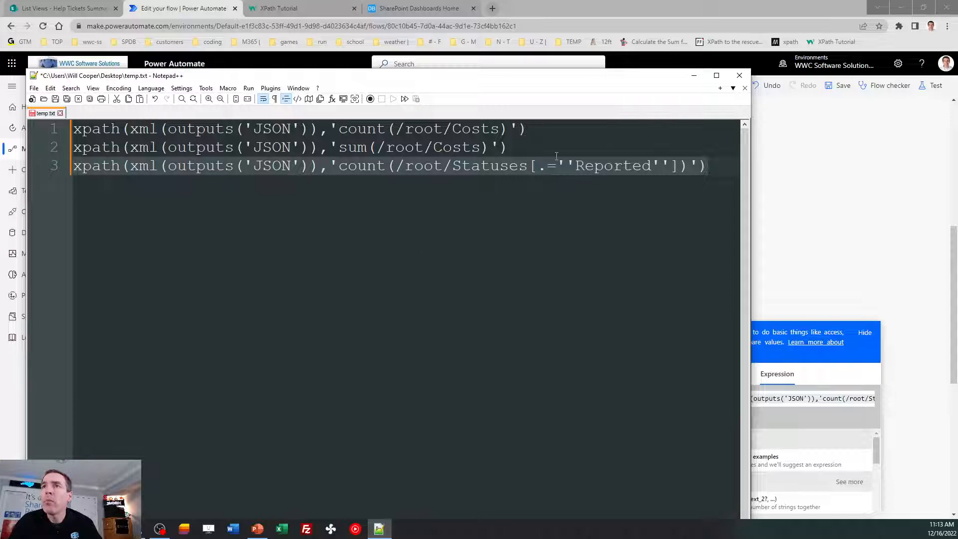
left_click(539, 169)
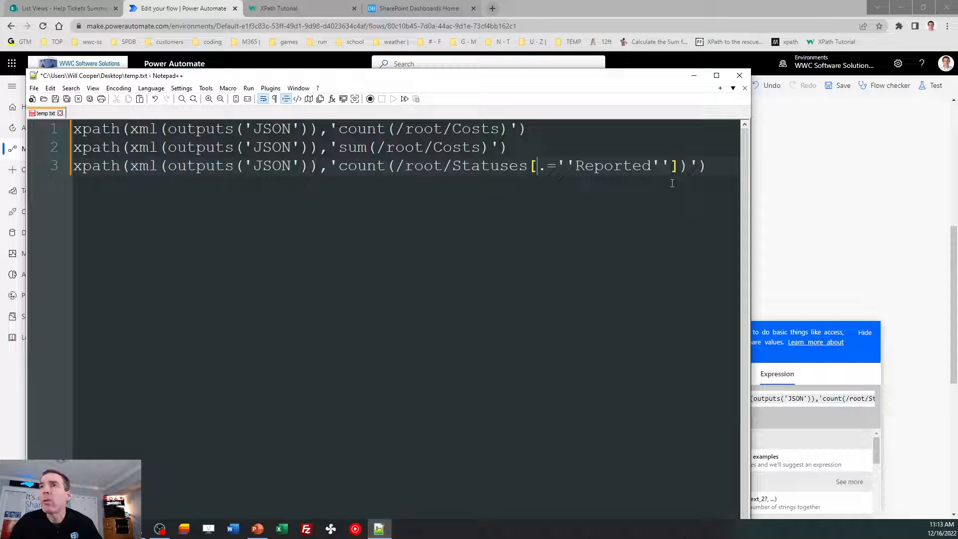
left_click_drag(633, 79, 0, 56)
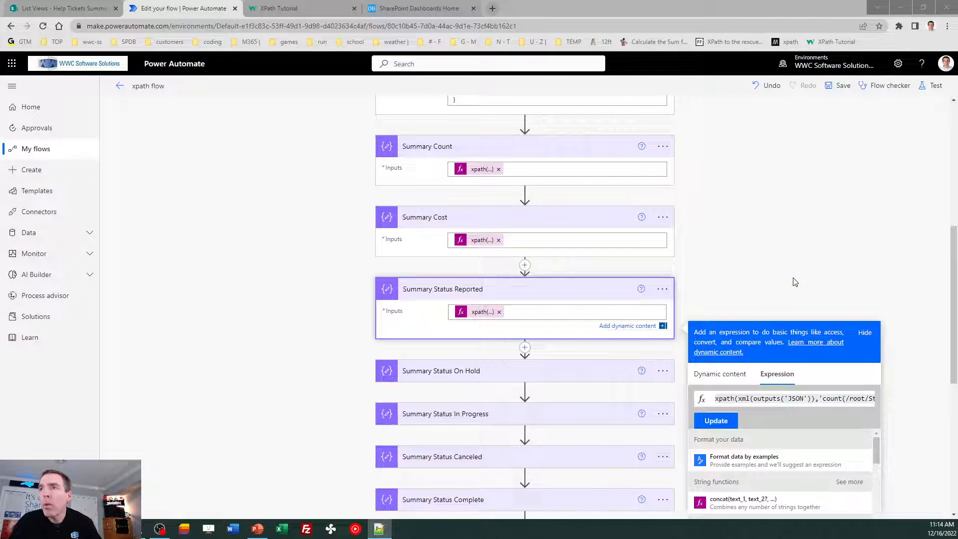
- Close the Reported expression and inspect the Summary Status On Hold xpath expression
left_click(834, 298)
left_click_drag(954, 272, 953, 314)
left_click(466, 245)
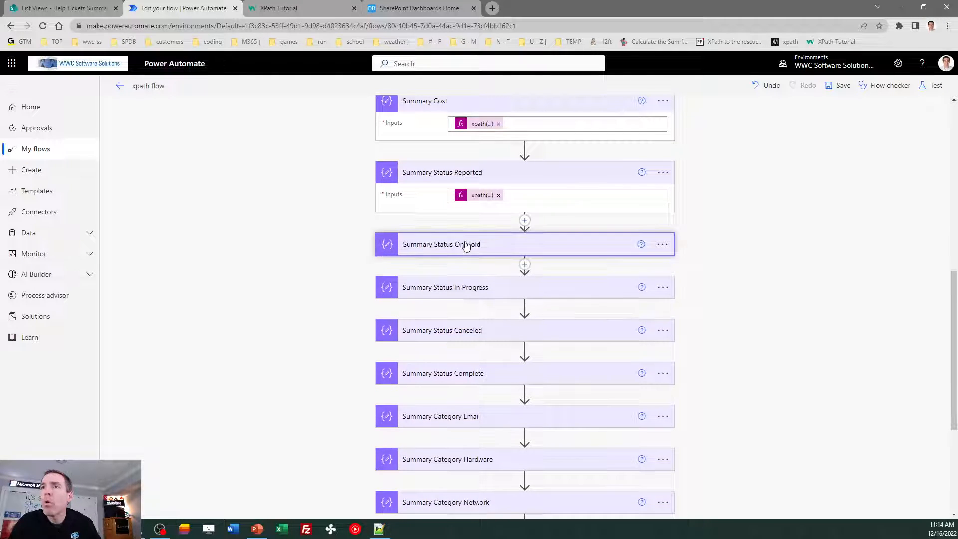
left_click(482, 269)
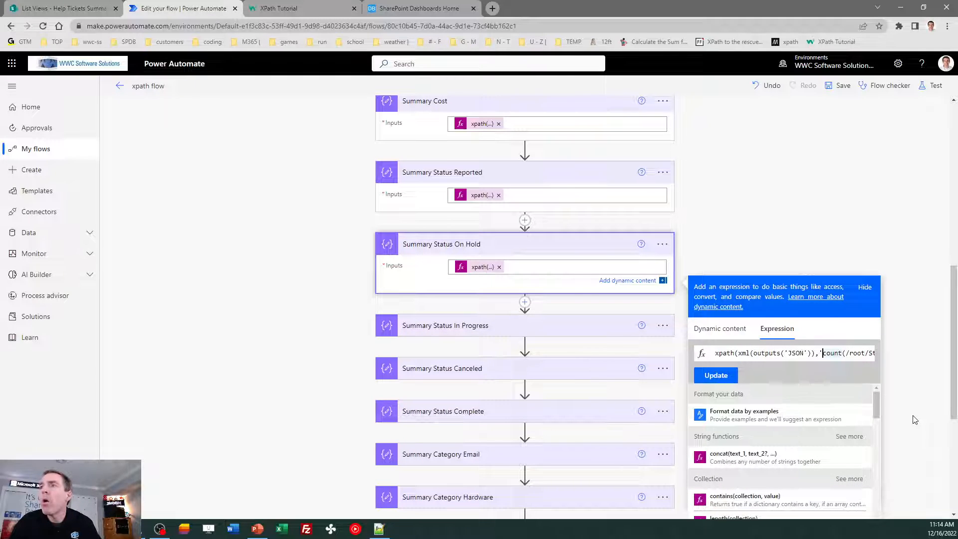
key("Right")
key("Right")
key("Right")
key("Right")
key("Right")
key("Right")
key("Right")
key("Right")
key("Right")
key("Right")
key("Right")
key("Right")
key("Right")
key("Right")
key("Right")
key("Right")
key("Right")
key("Right")
key("Right")
key("Right")
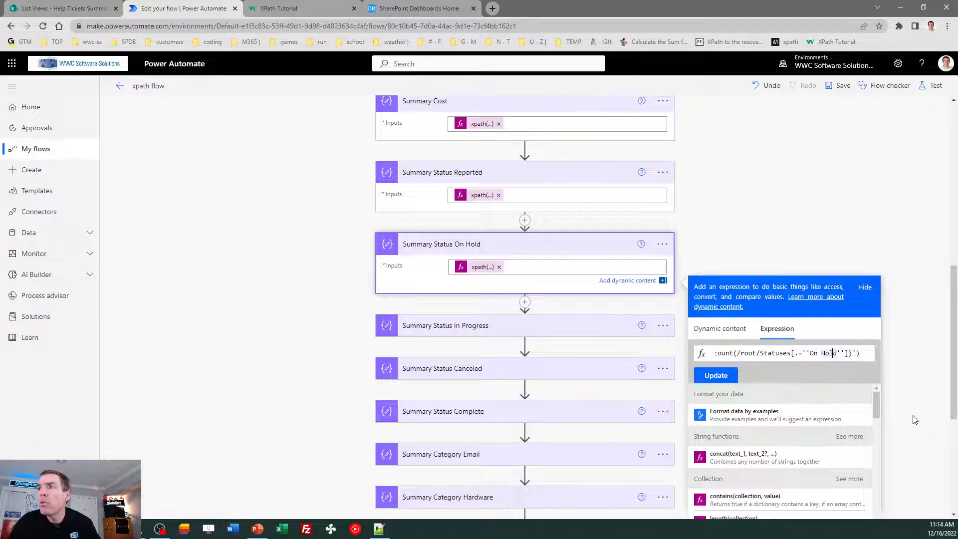
left_click(884, 239)
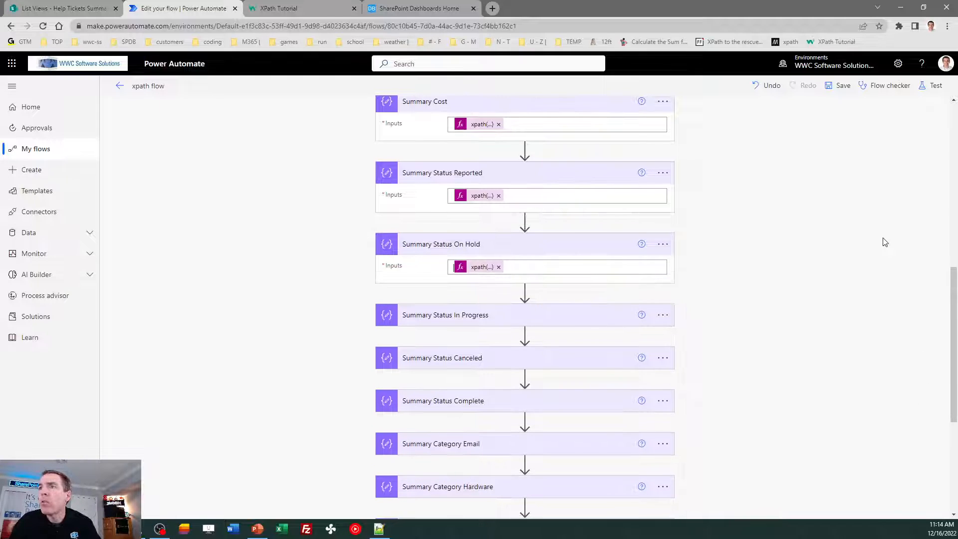
- Expand the Summary Status In Progress and Summary Category Email steps
left_click(440, 321)
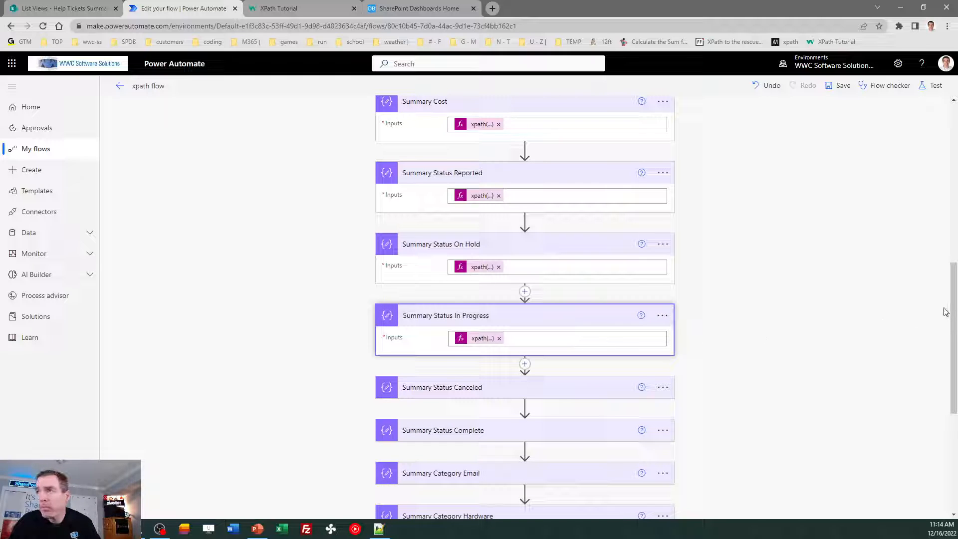
mouse_move(950, 297)
left_mouse_down()
mouse_move(955, 356)
mouse_move(952, 278)
left_mouse_up()
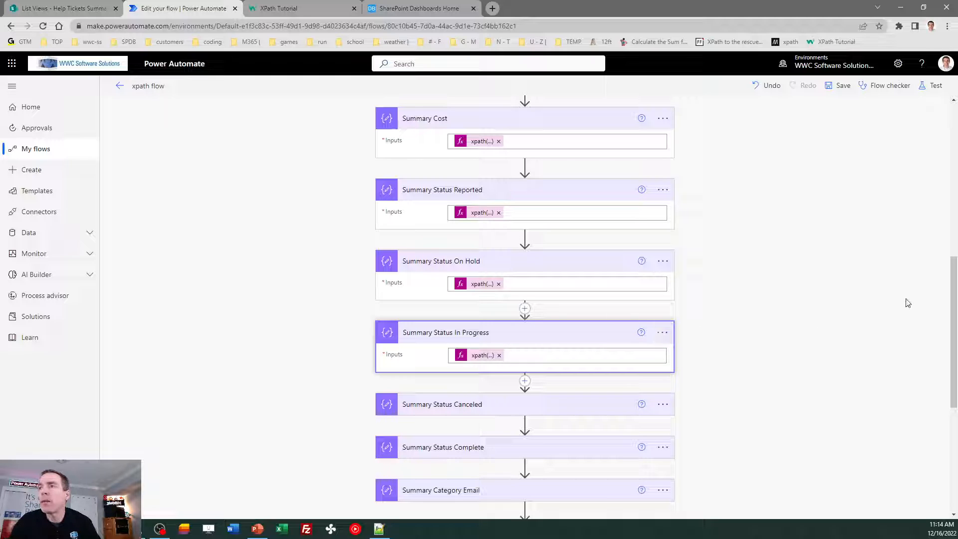
left_click_drag(953, 298, 952, 375)
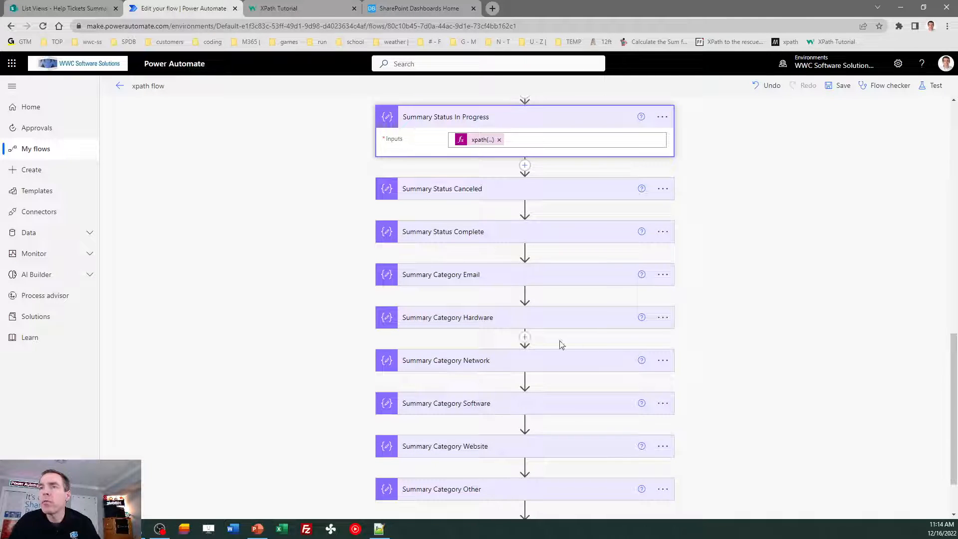
left_click(469, 279)
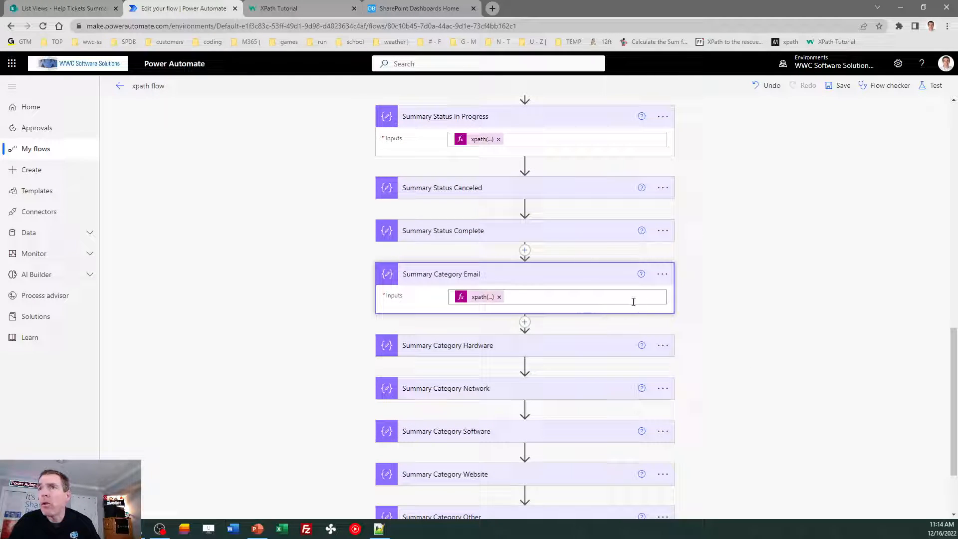
left_click(479, 297)
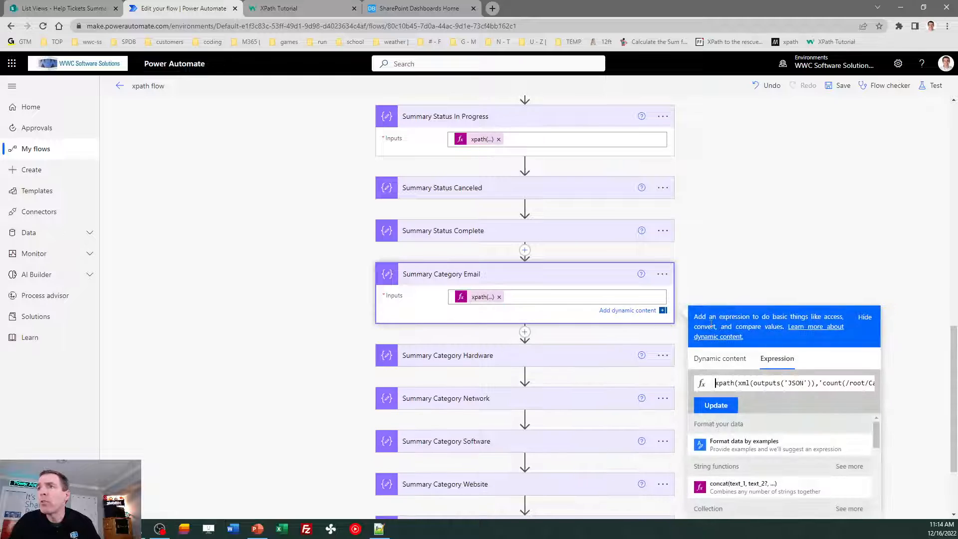
key("ctrl+a")
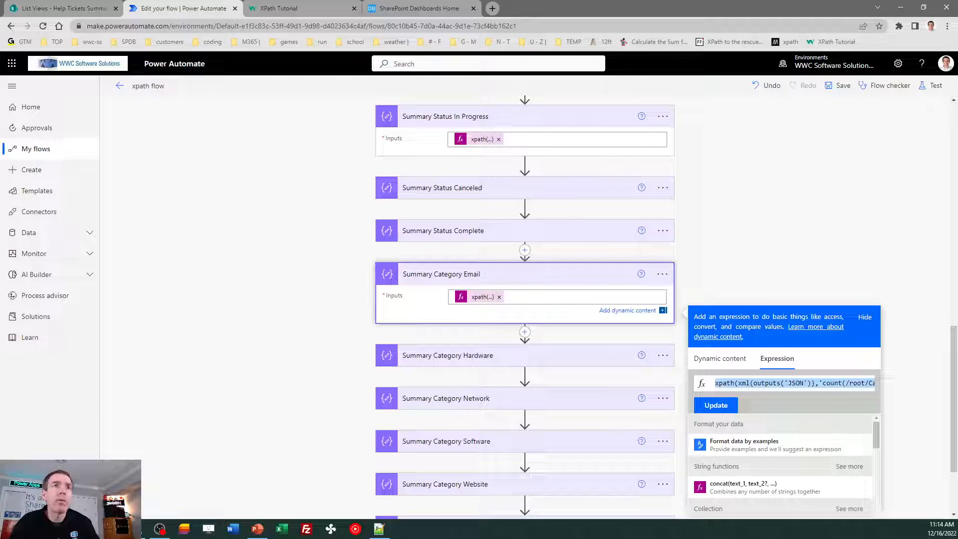
key("alt+Tab")
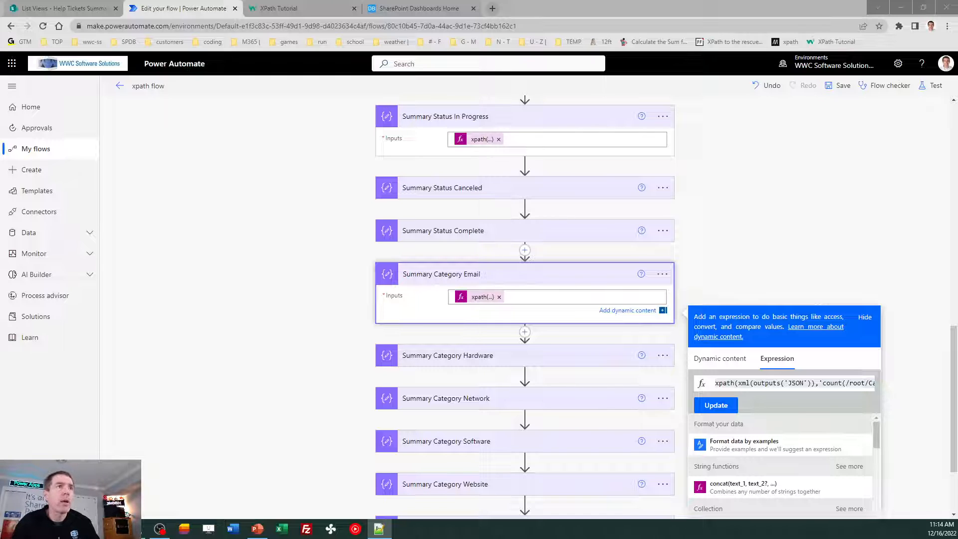
left_click_drag(0, 86, 581, 95)
left_click(503, 200)
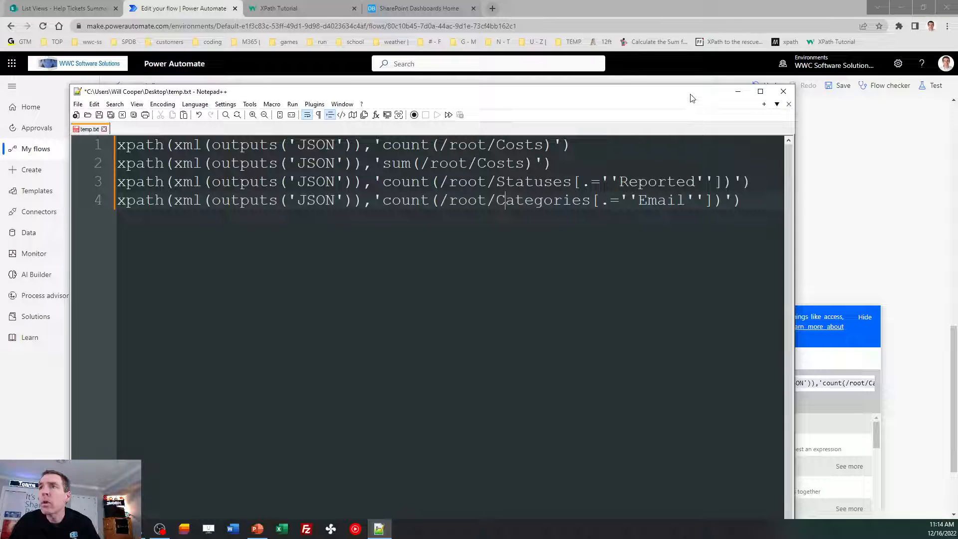
left_click(738, 91)
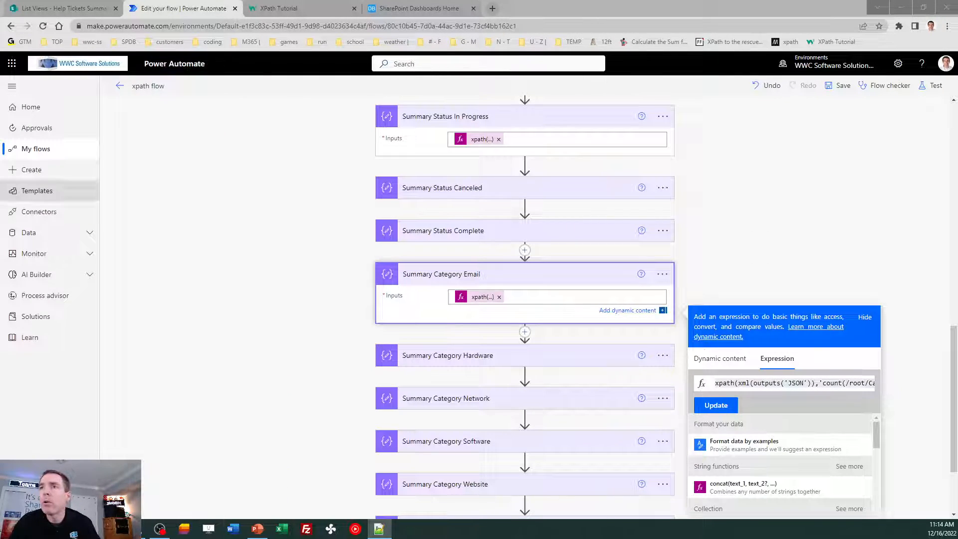
left_click(785, 255)
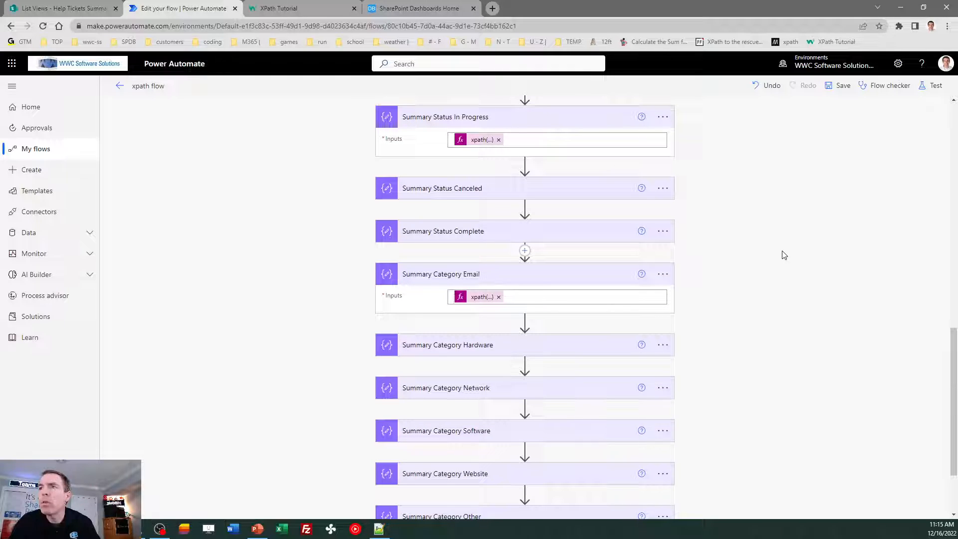
- Filter the Help Tickets list by Category to show only the Other tickets
left_click(76, 4)
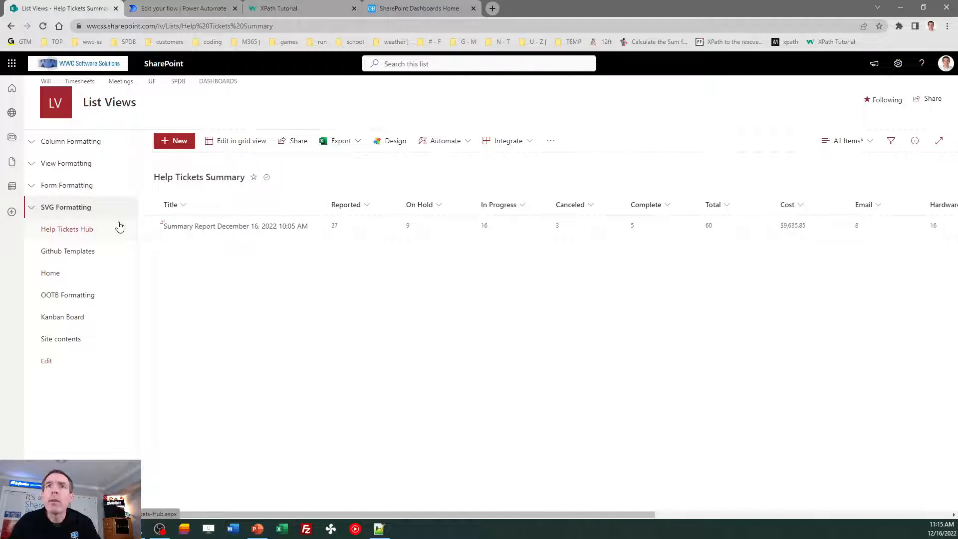
left_click(81, 228)
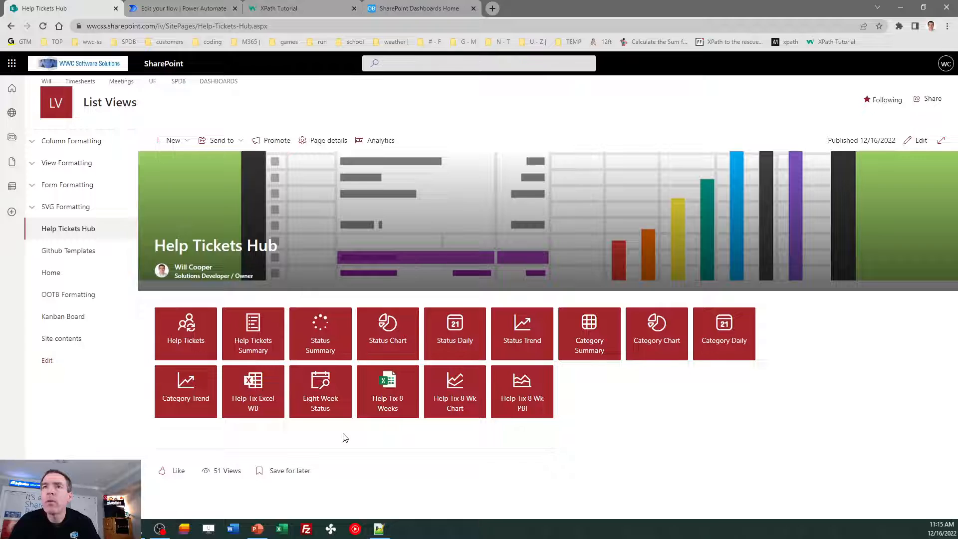
left_click(194, 329)
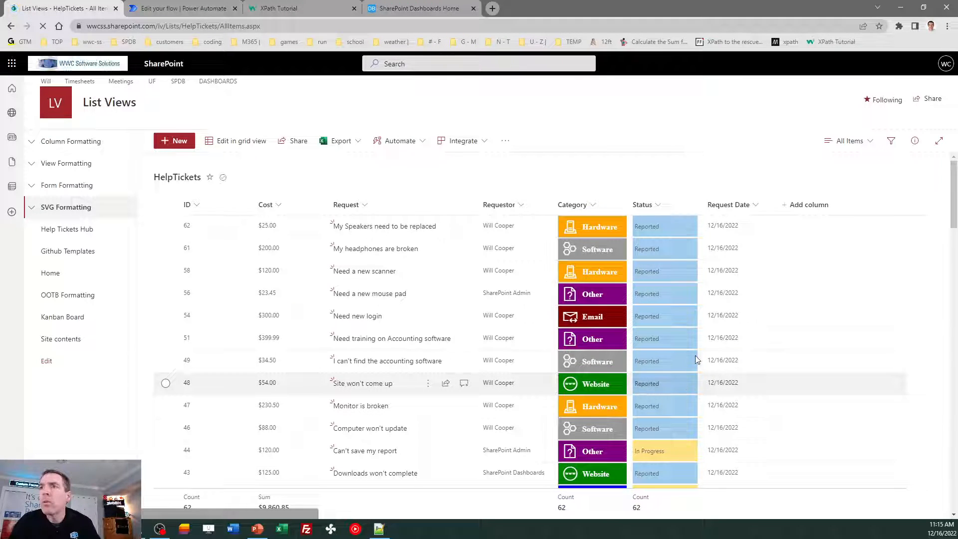
left_click(591, 205)
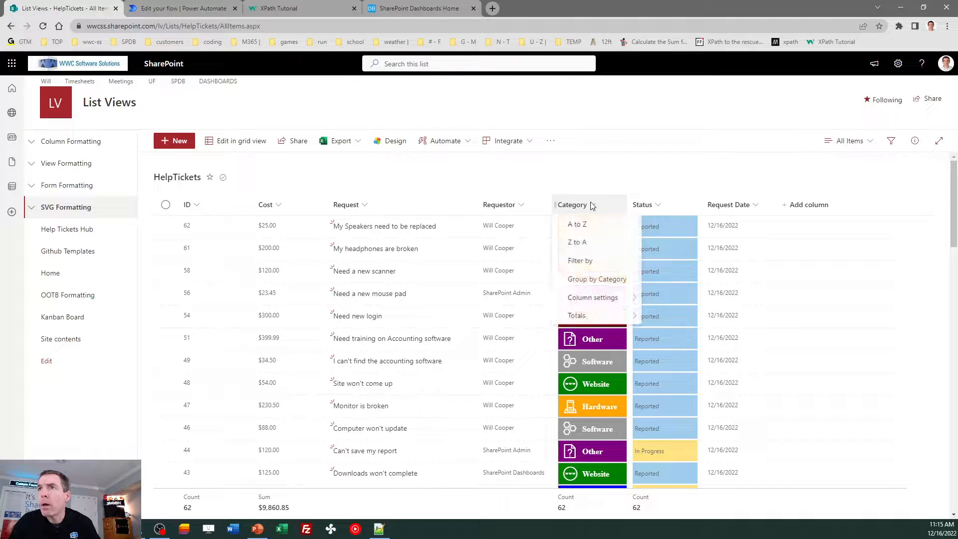
left_click(608, 267)
left_click(805, 140)
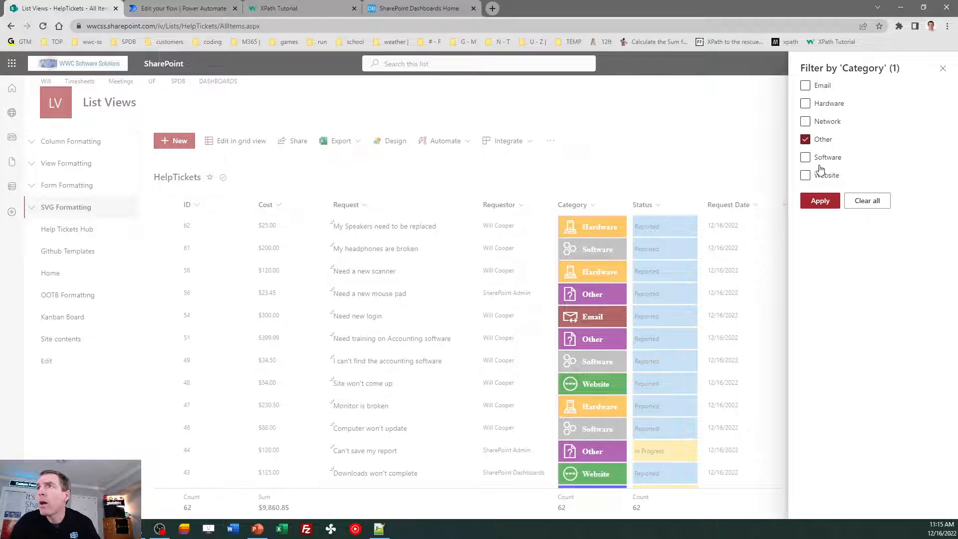
left_click(820, 201)
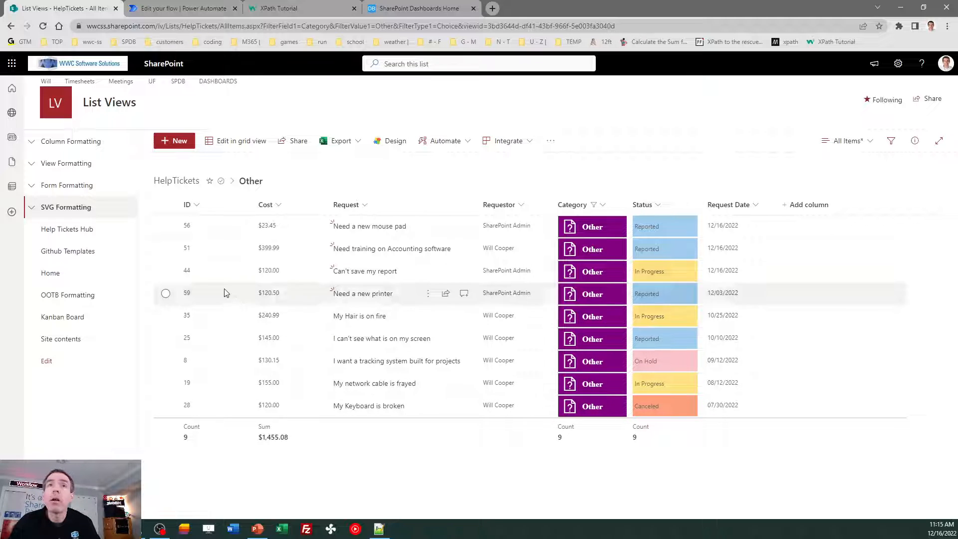
- Compare against the Help Tickets Summary category counts, then return to the flow
left_click(78, 231)
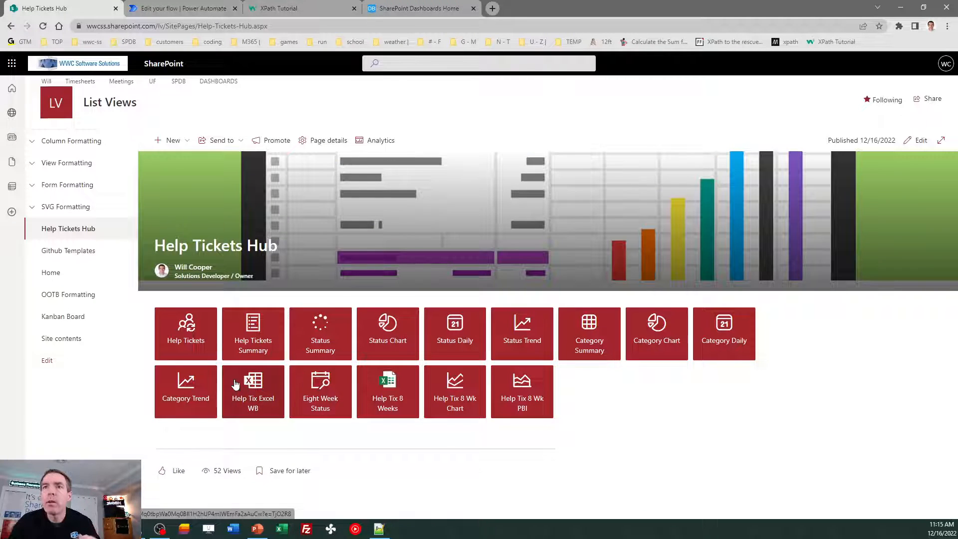
left_click(239, 341)
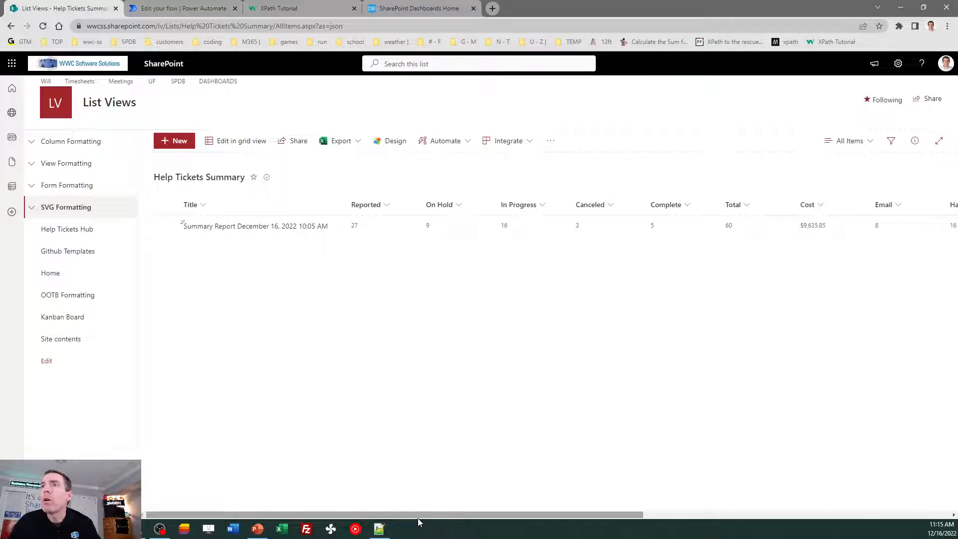
left_click_drag(427, 515, 662, 507)
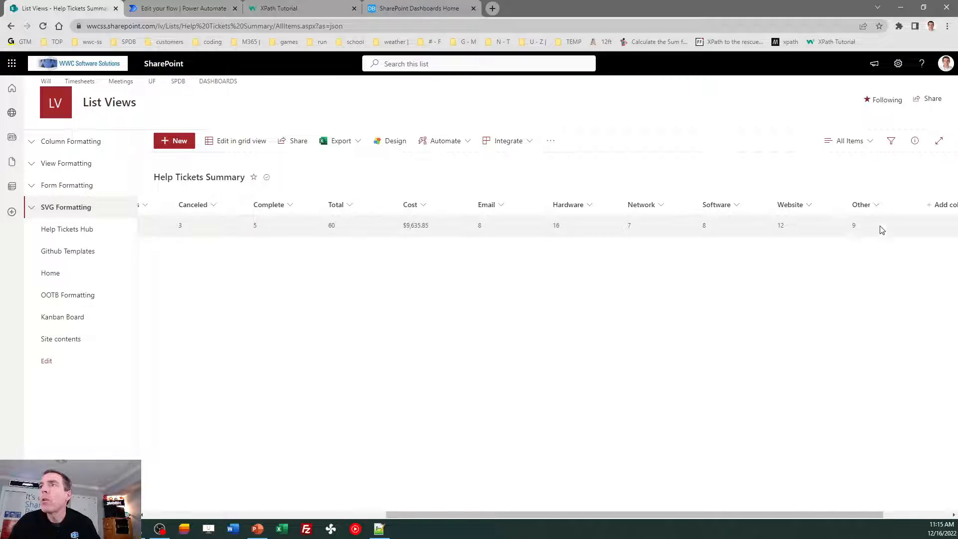
left_click_drag(586, 515, 304, 498)
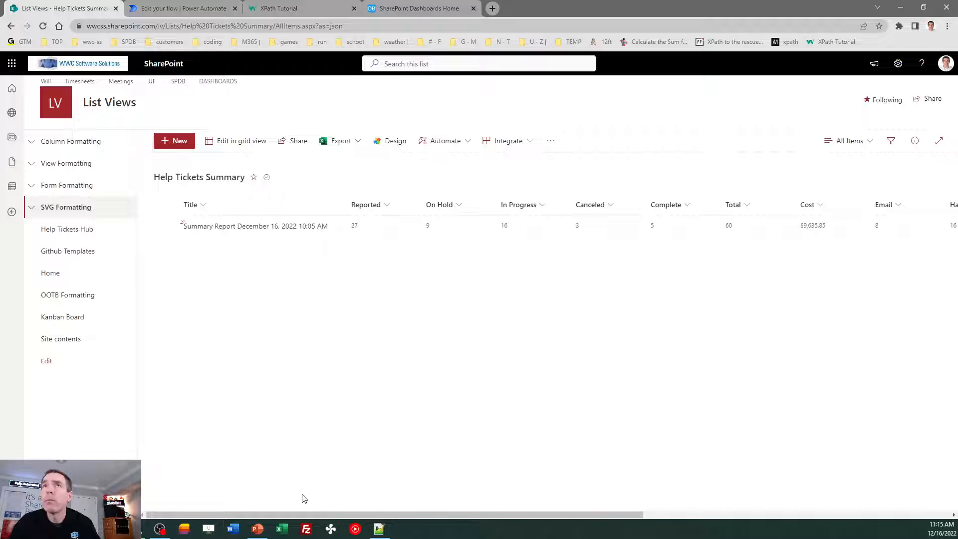
left_click(195, 7)
- Expand Create item to view its Help Tickets Summary fields filled from step Outputs
left_click(921, 333)
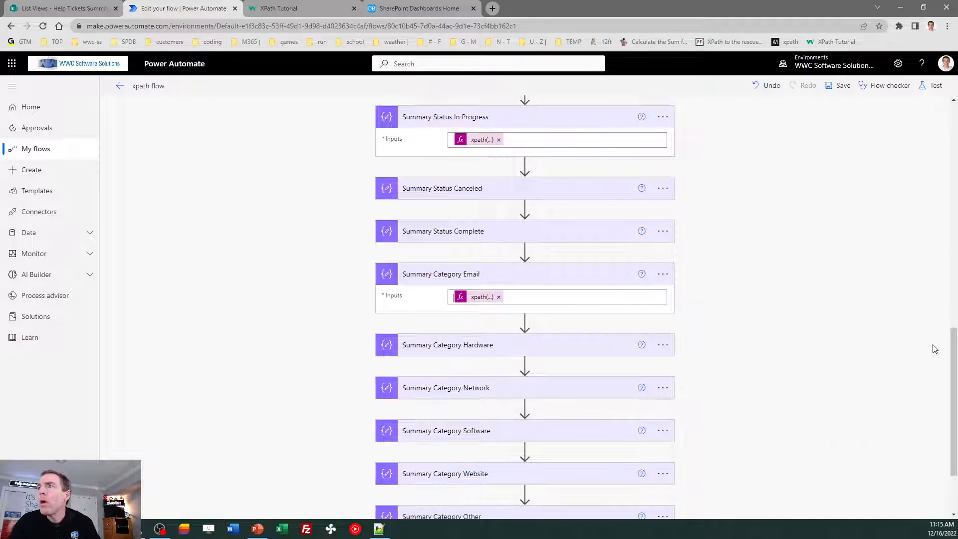
left_click_drag(954, 369, 955, 403)
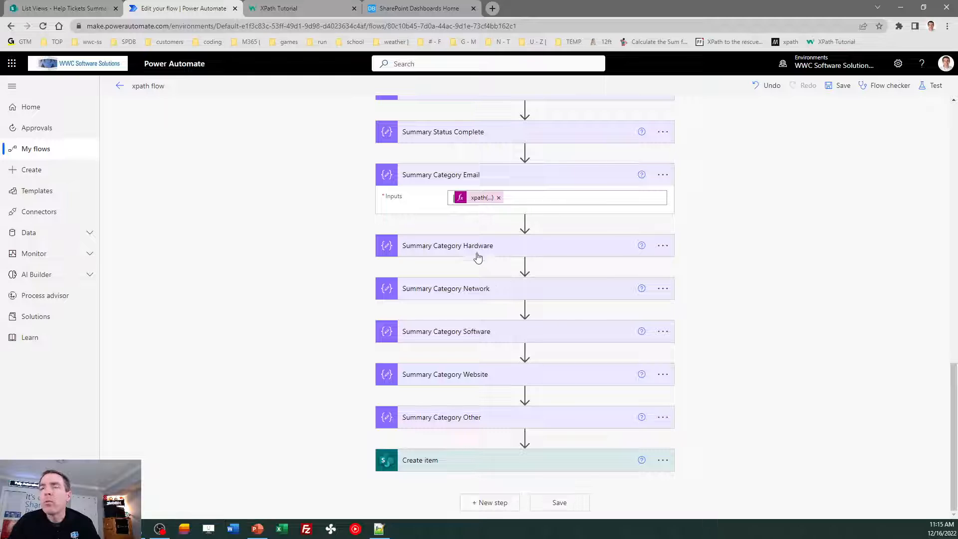
left_click(459, 467)
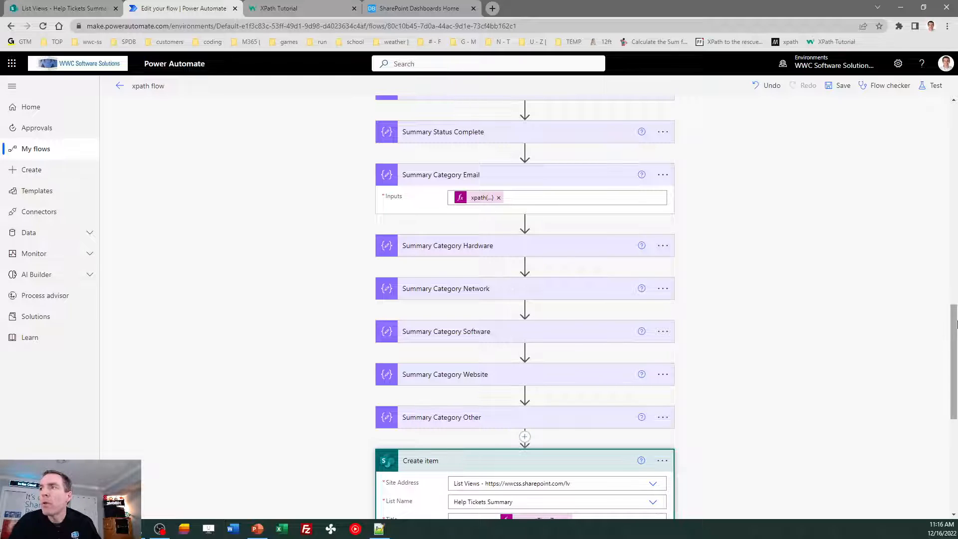
scroll(955, 341, "down", 3)
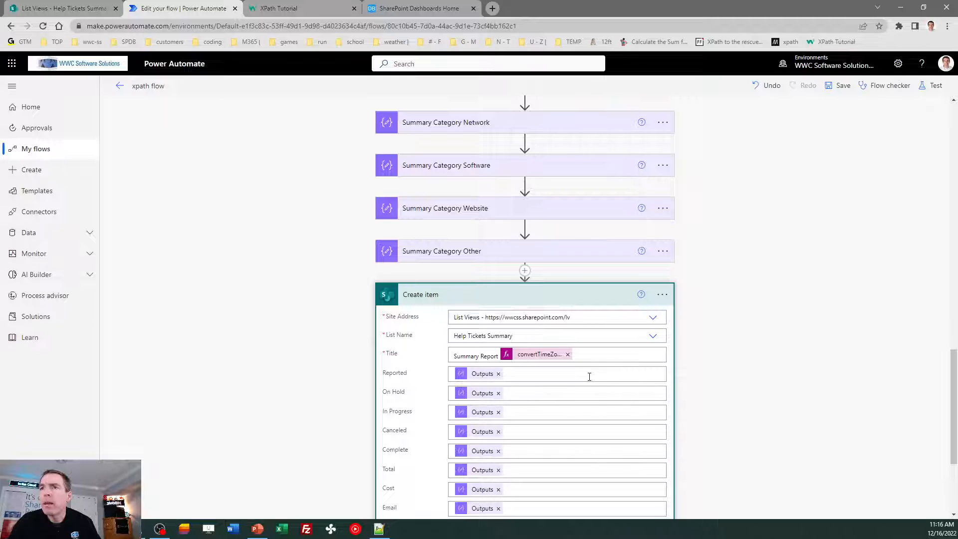
- Copy the Title's convertTimeZone utcNow() Eastern Standard Time expression into line 5 of the notes
left_click(533, 357)
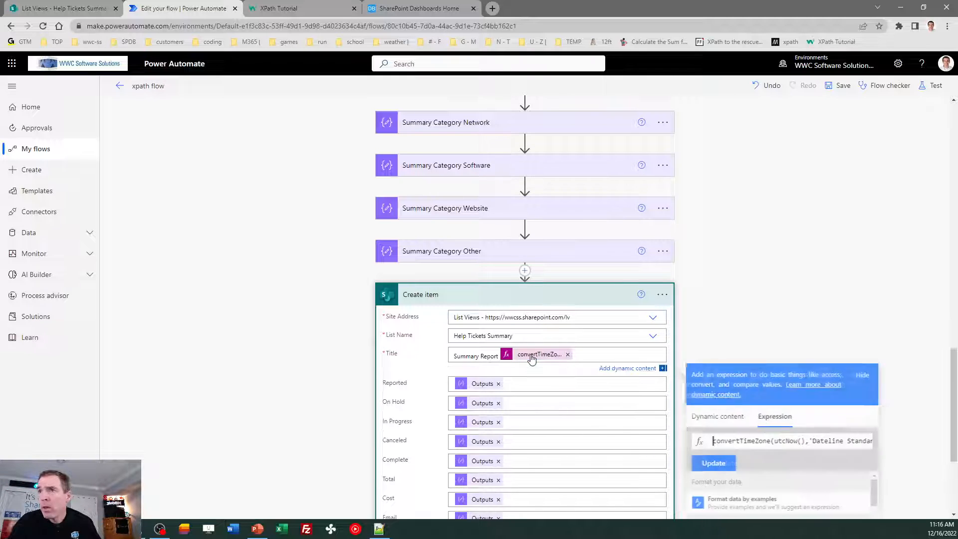
triple_click(749, 441)
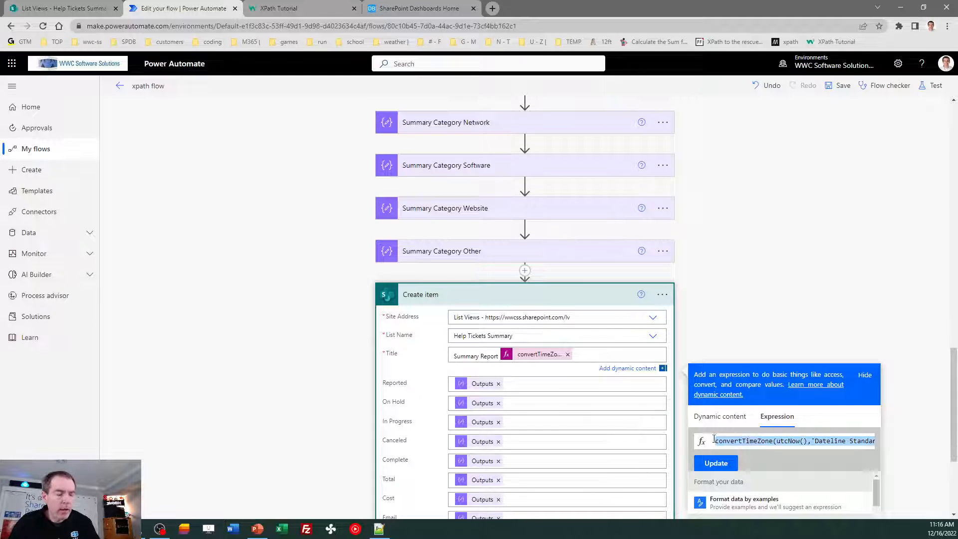
key("alt+Tab")
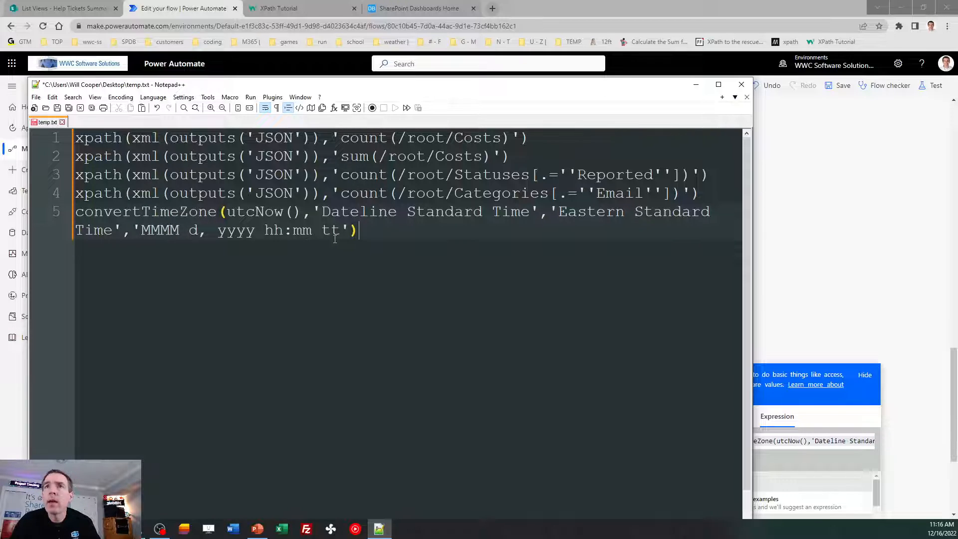
left_click_drag(456, 91, 0, 112)
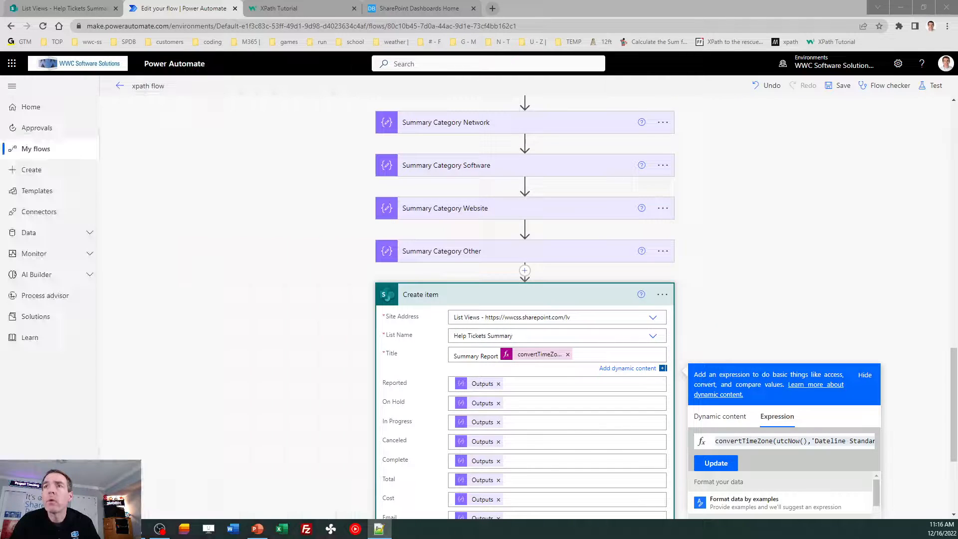
- Replace Create item's Reported value with the Summary Status Reported Outputs from dynamic content
left_click(776, 300)
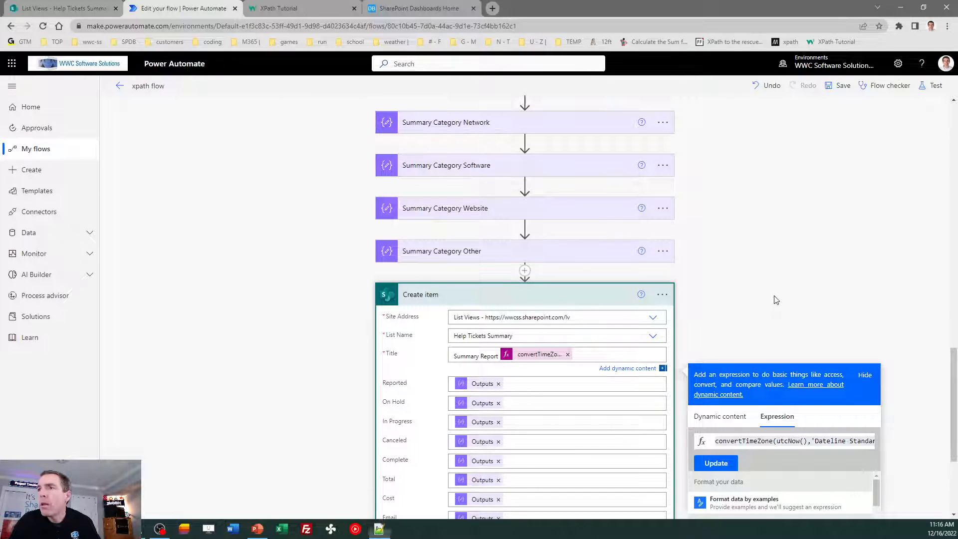
left_click_drag(955, 370, 956, 410)
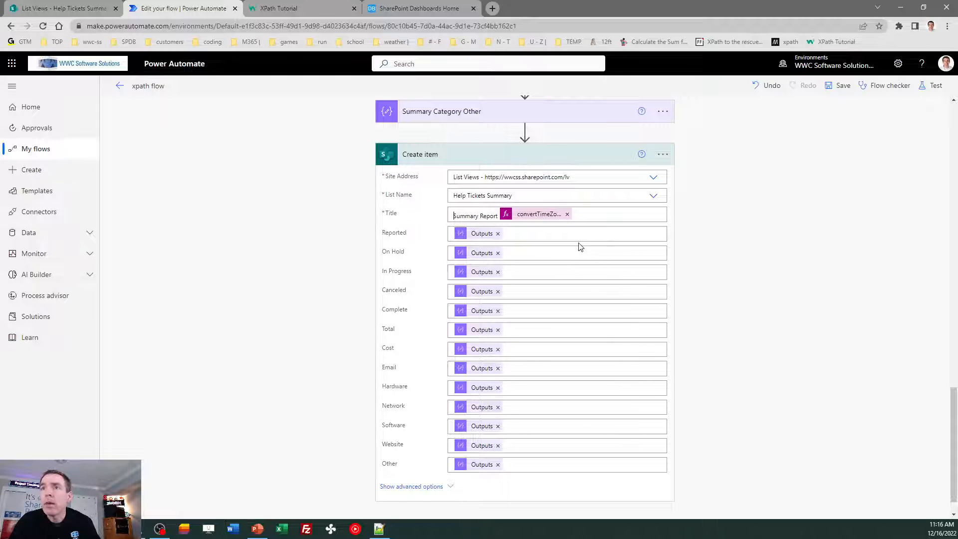
left_click(497, 234)
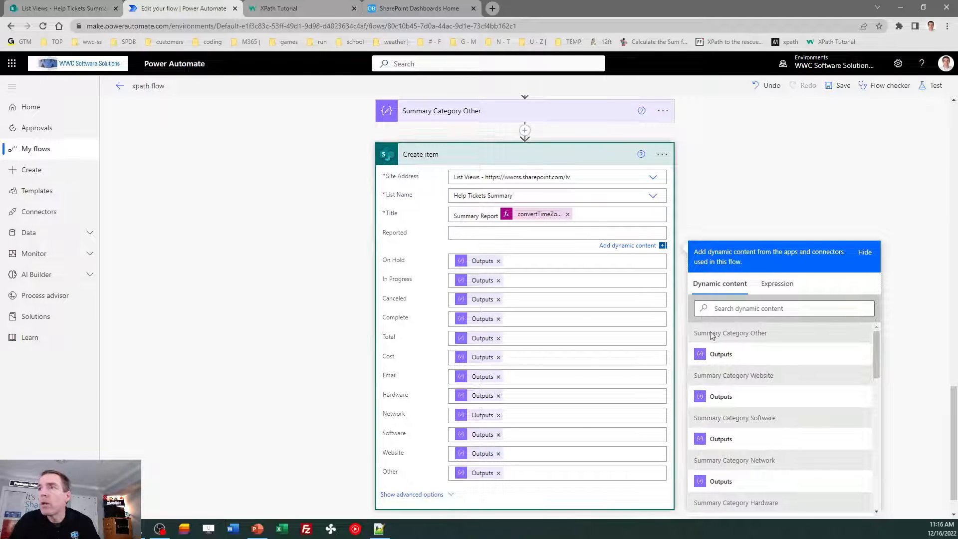
left_click(740, 309)
type("repor")
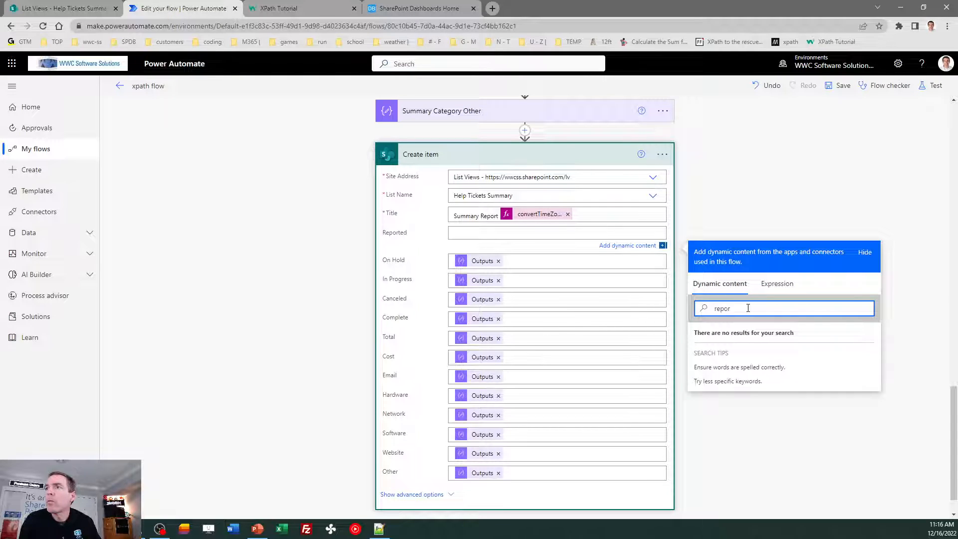
key("BackSpace")
key("BackSpace")
key("BackSpace")
key("BackSpace")
key("BackSpace")
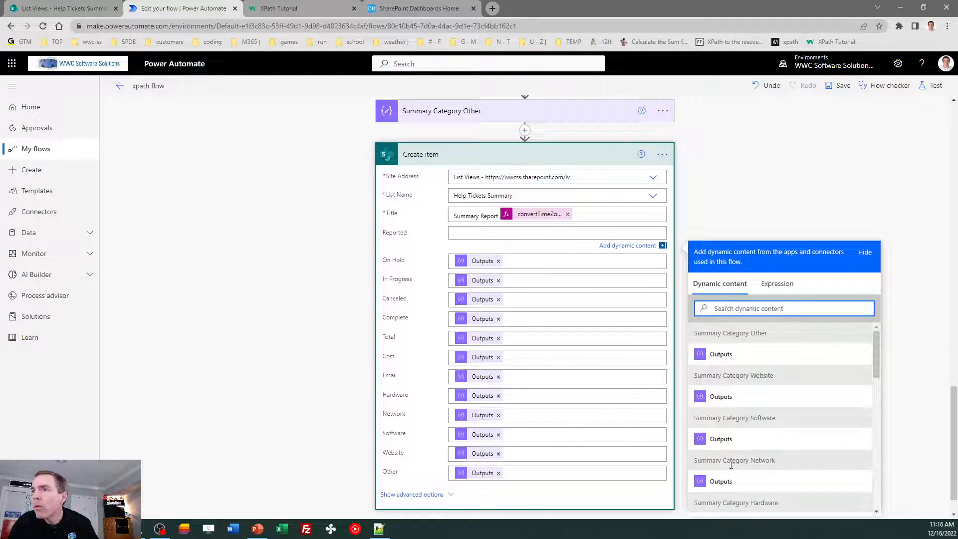
left_click(876, 512)
left_click(879, 512)
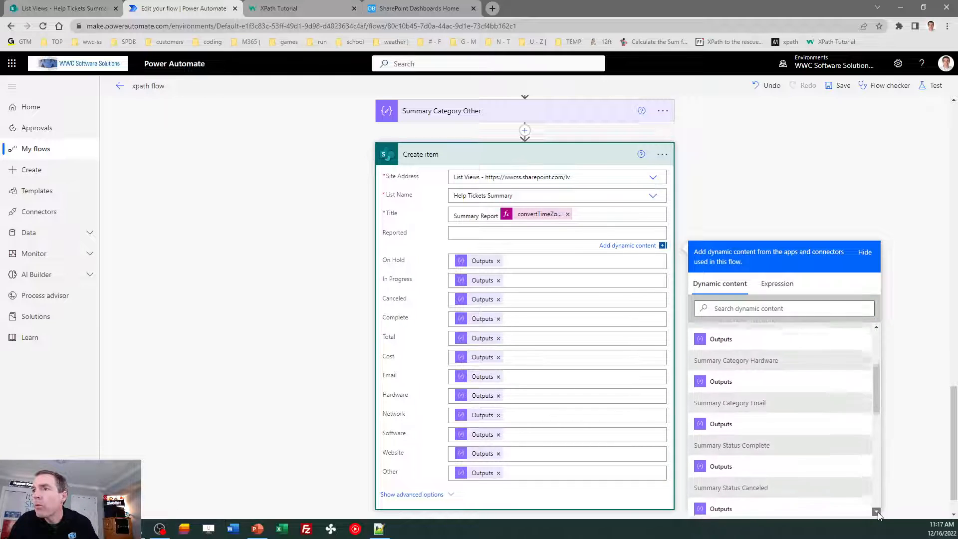
left_click(878, 512)
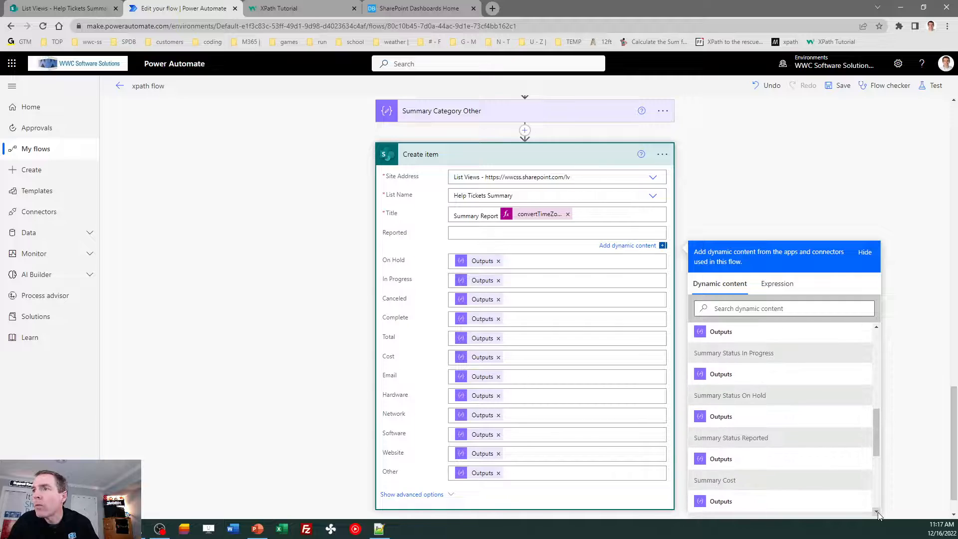
left_click(721, 458)
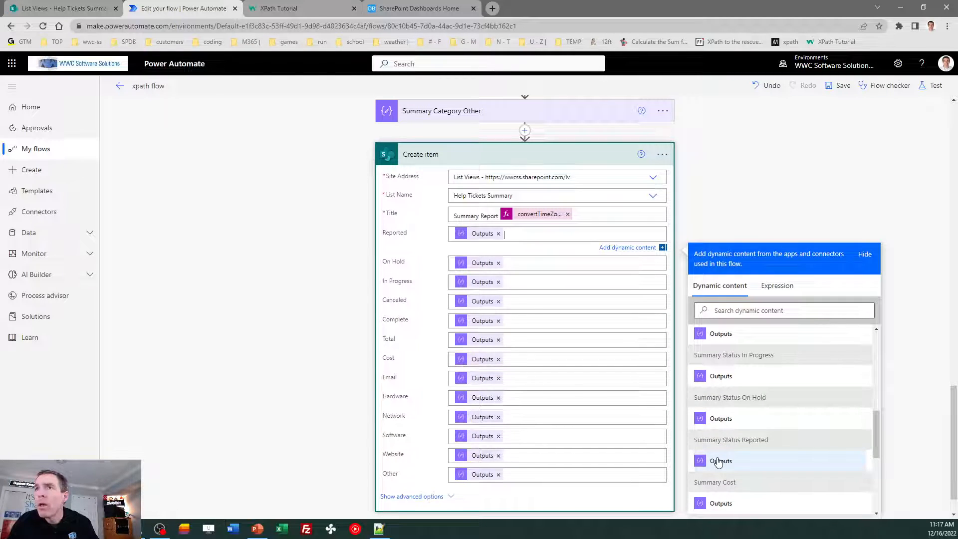
left_click(805, 196)
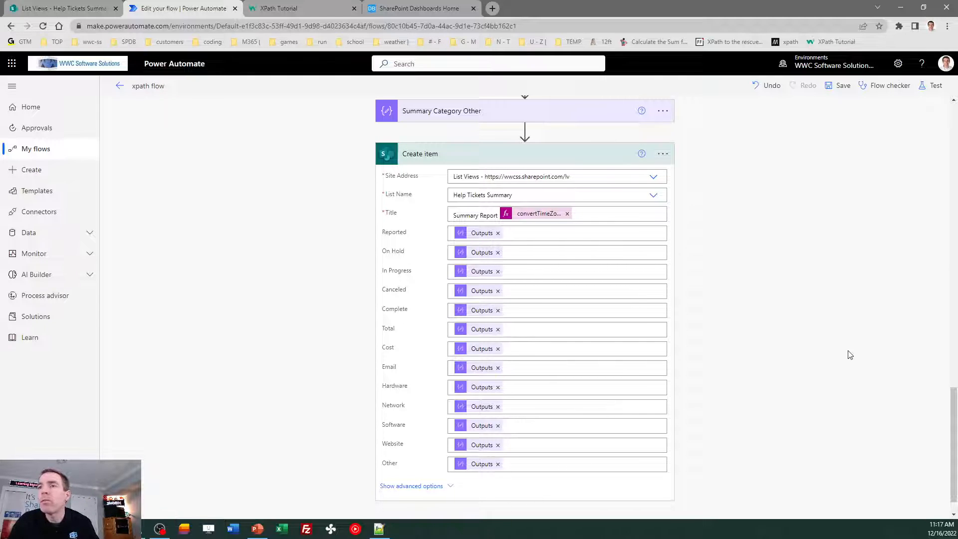
left_click_drag(953, 442, 956, 144)
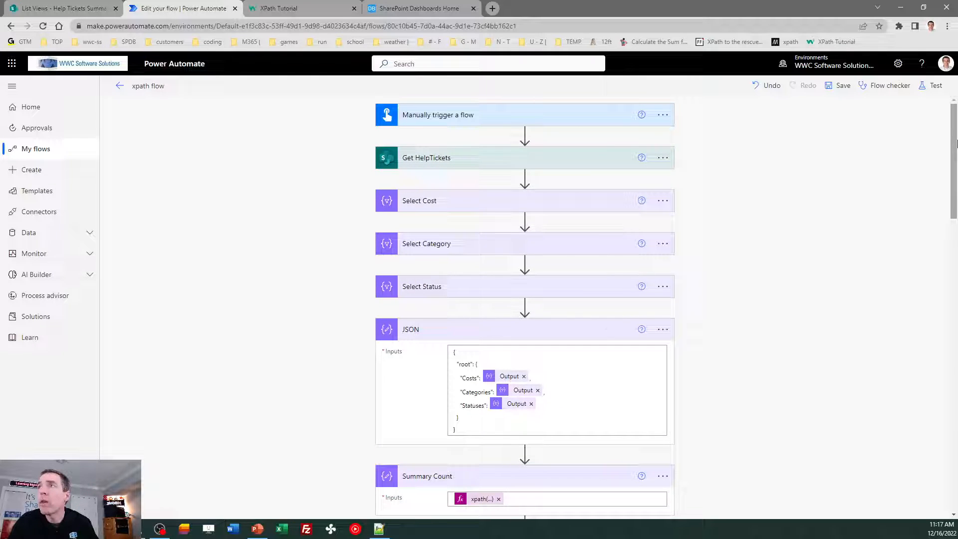
- Return from the flow editor to the xpath flow's details page
left_click(120, 86)
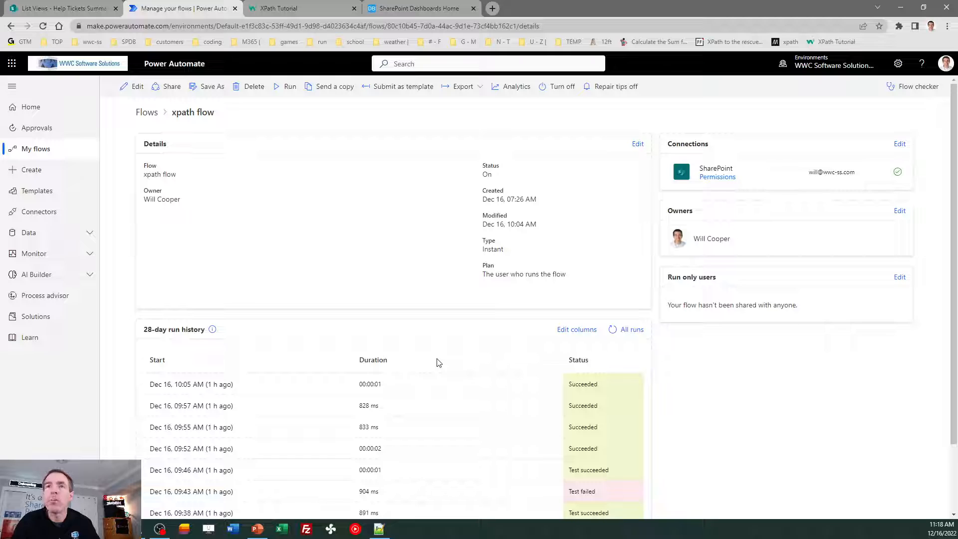
- Run the xpath flow manually, confirm the 11:18 AM run Succeeded, then open Help Tickets Summary
left_click(285, 85)
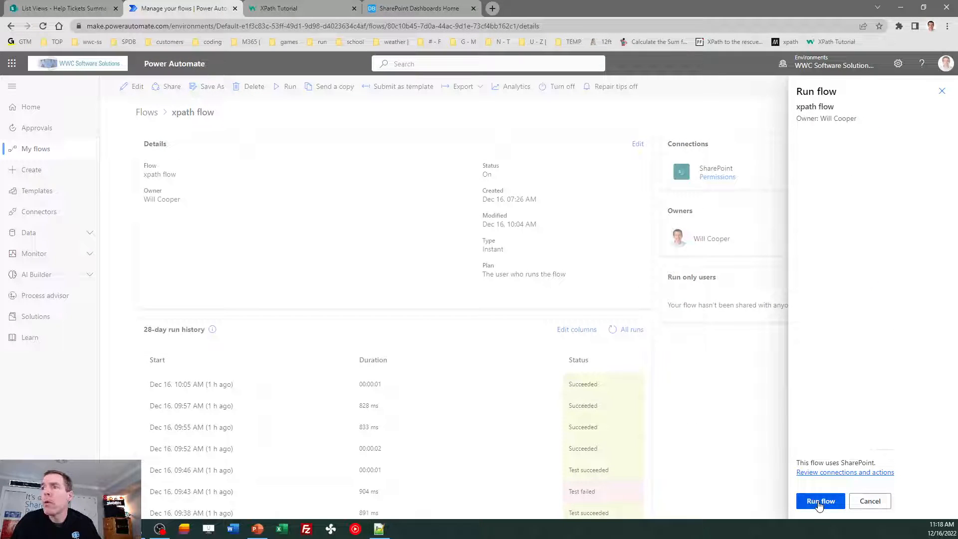
left_click(820, 501)
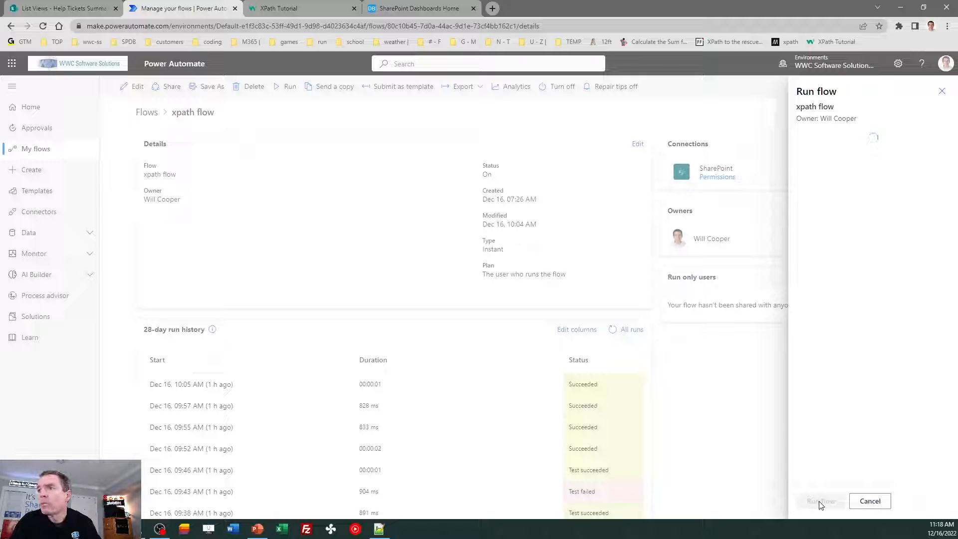
left_click(819, 501)
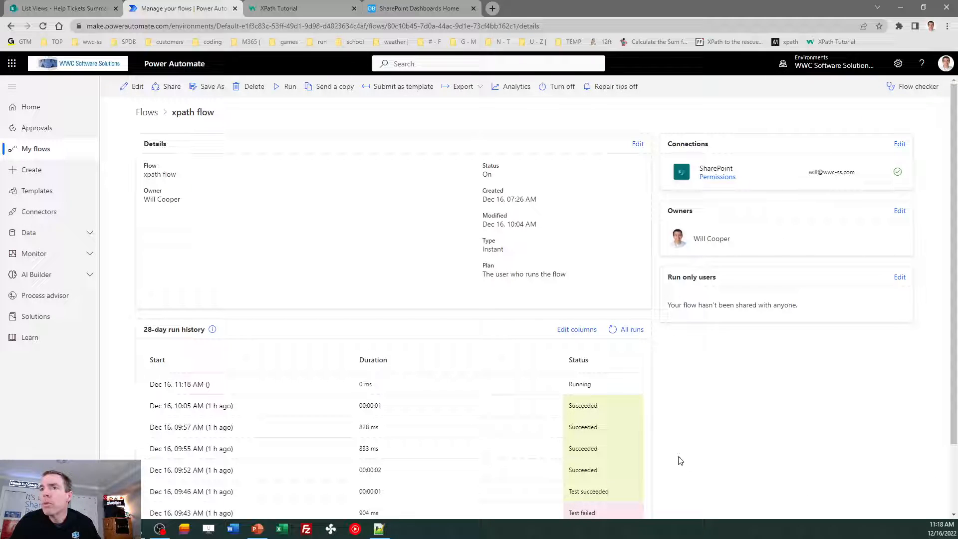
left_click(614, 332)
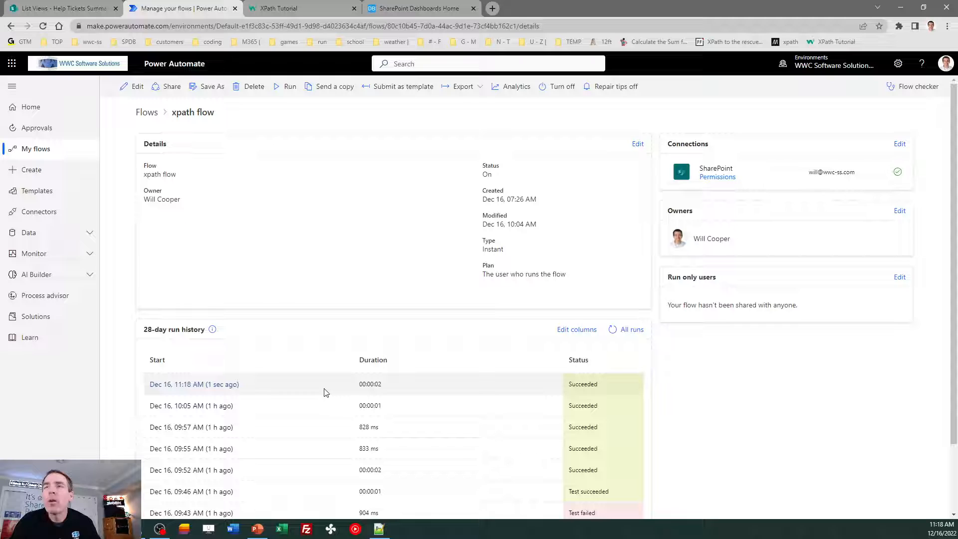
left_click(87, 11)
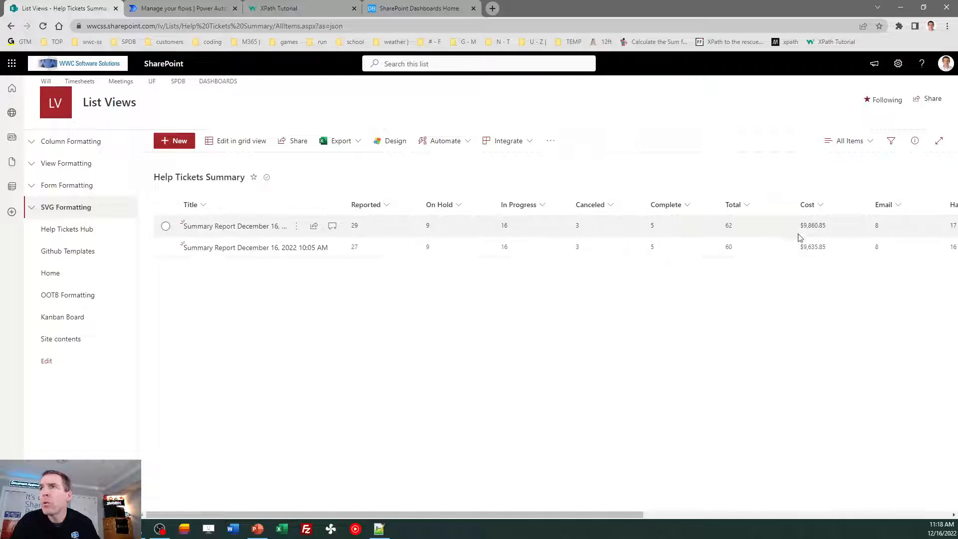
- Scroll the new summary row across Hardware through Other, then go to the XPath Tutorial
left_click_drag(594, 516, 572, 518)
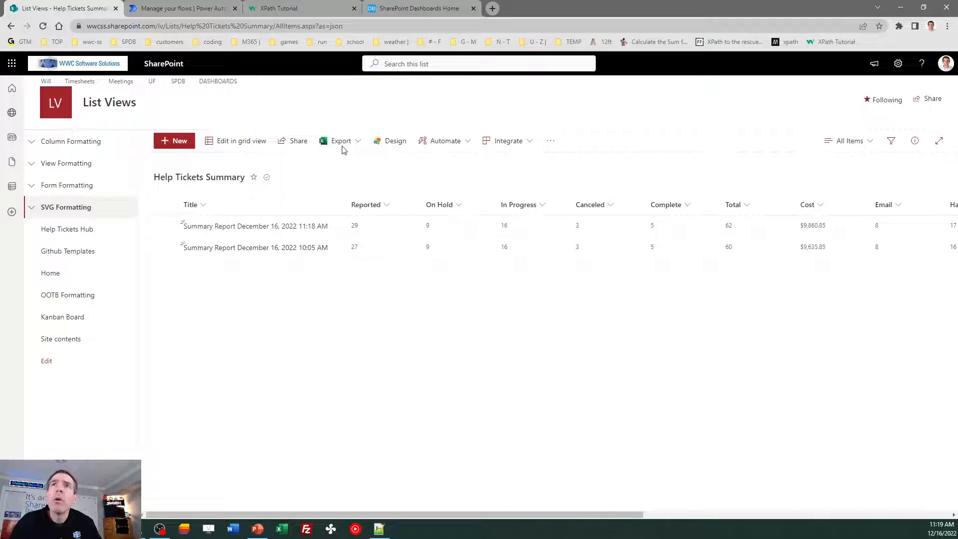
left_click(298, 11)
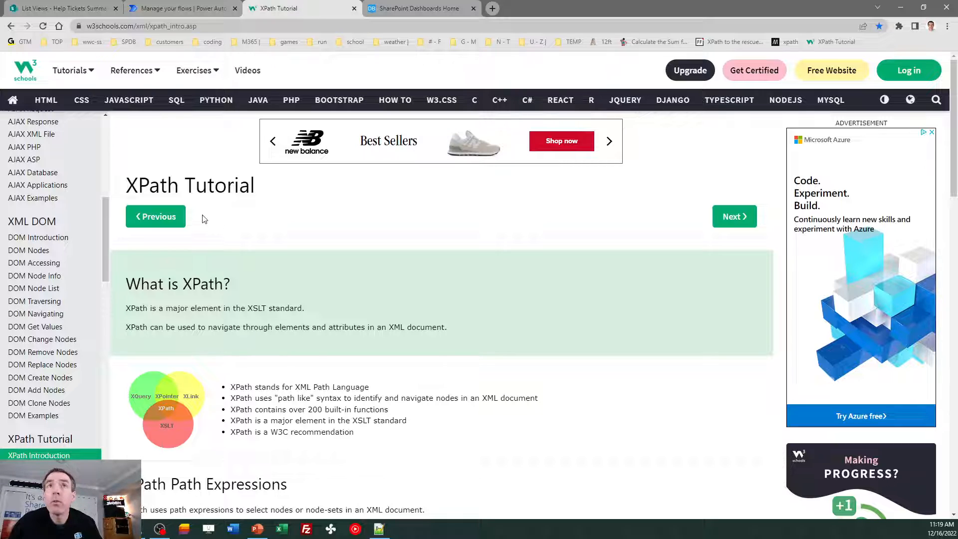
- Return from the w3schools XPath tutorial to the Help Tickets Summary list tab
left_click(77, 7)
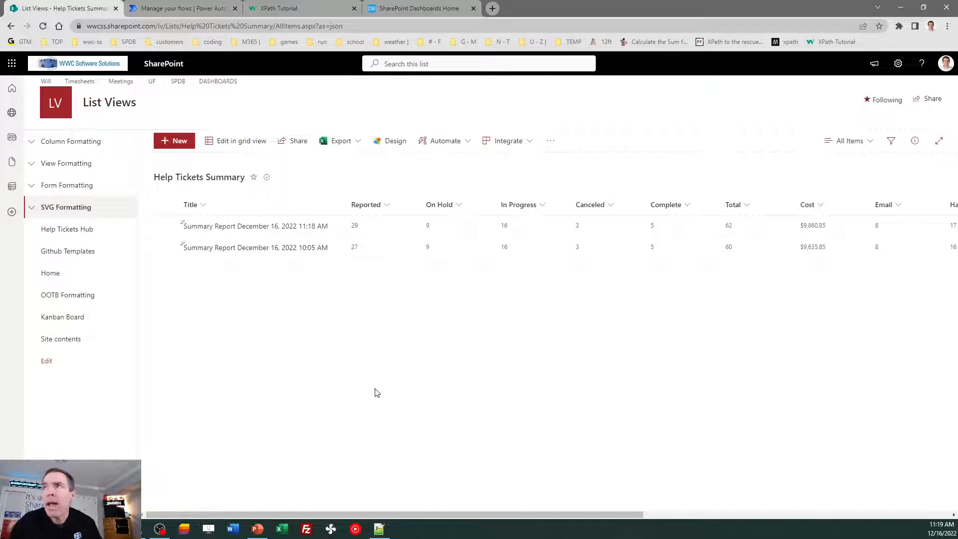
- Switch the Help Tickets Summary list to the Category view to show category bar charts
left_click(862, 144)
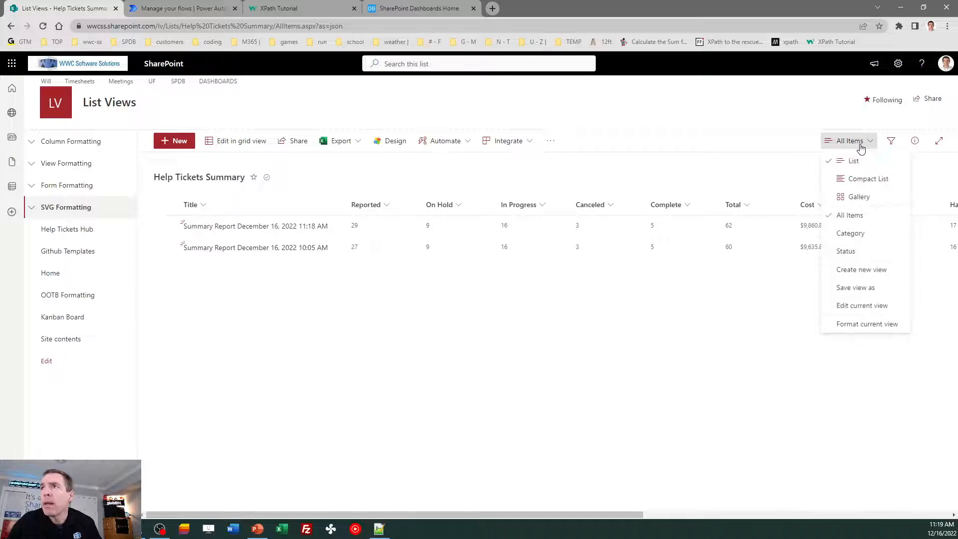
left_click(858, 241)
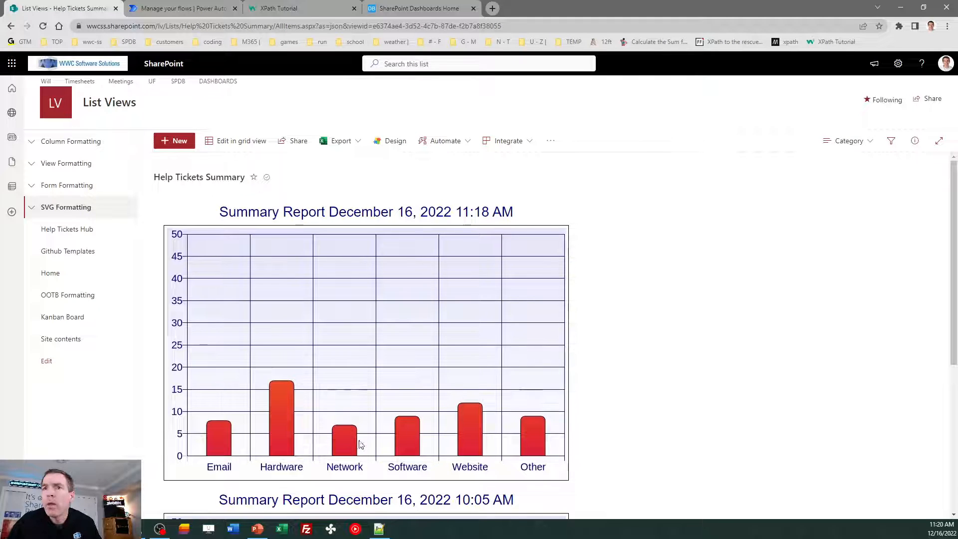
mouse_move(955, 231)
left_mouse_down()
mouse_move(953, 378)
mouse_move(953, 228)
left_mouse_up()
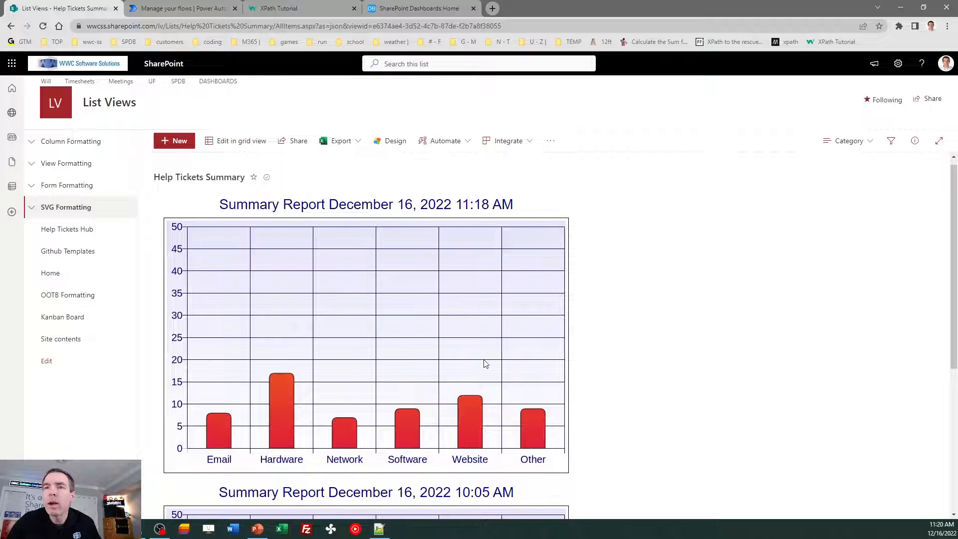
left_click(855, 145)
- Switch the list to the Status view to show green status bar charts
left_click(849, 253)
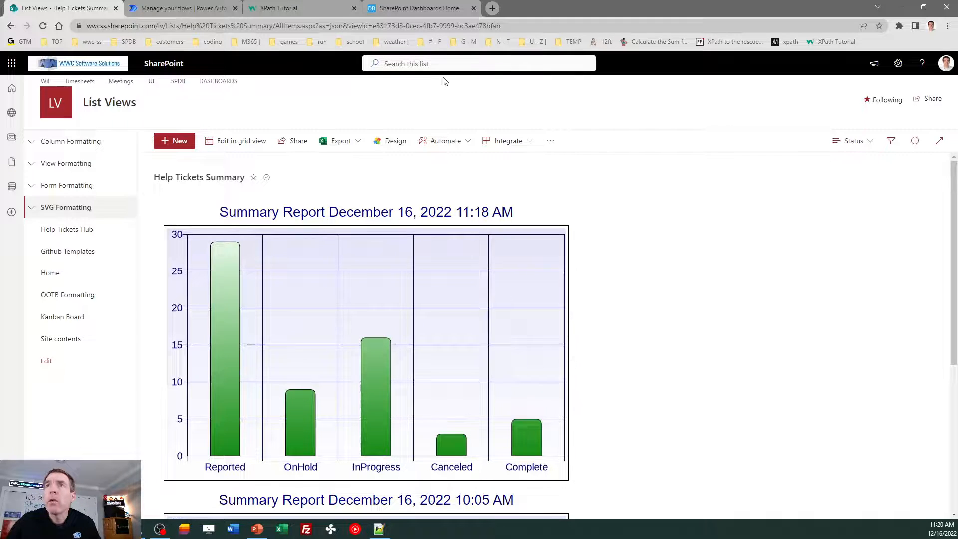
- Go to the SharePoint Dashboards home page tab
left_click(420, 8)
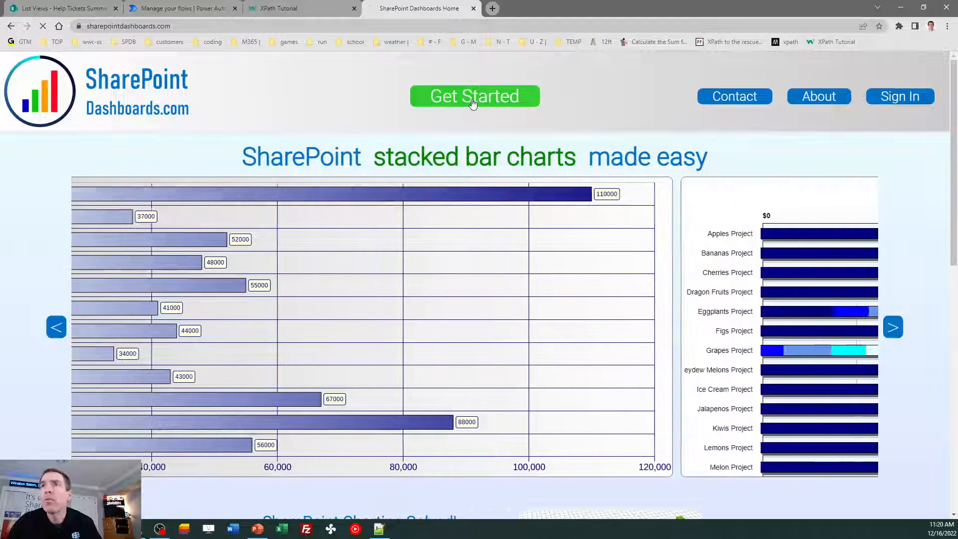
- Open the SharePoint Templates Gallery and scroll through its Charting templates
left_click(475, 104)
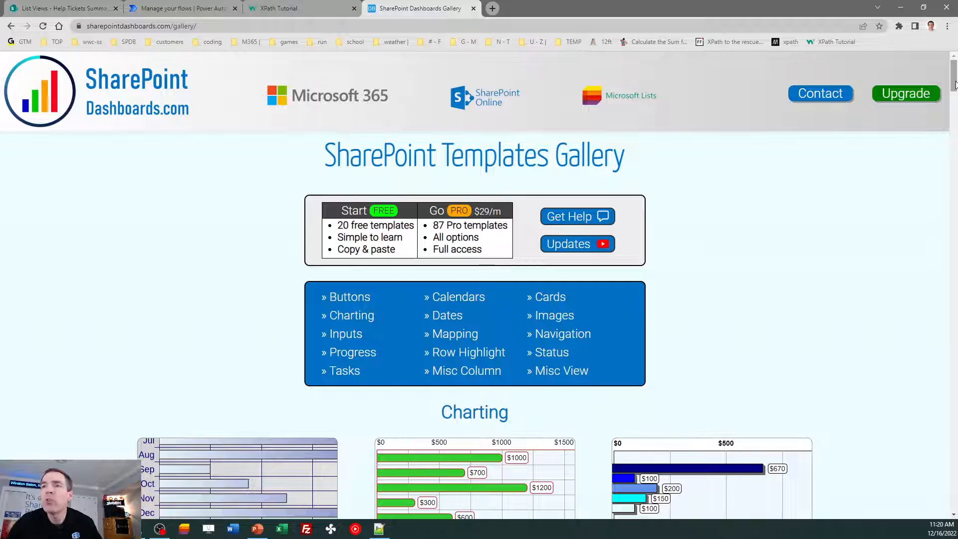
left_click_drag(955, 85, 955, 103)
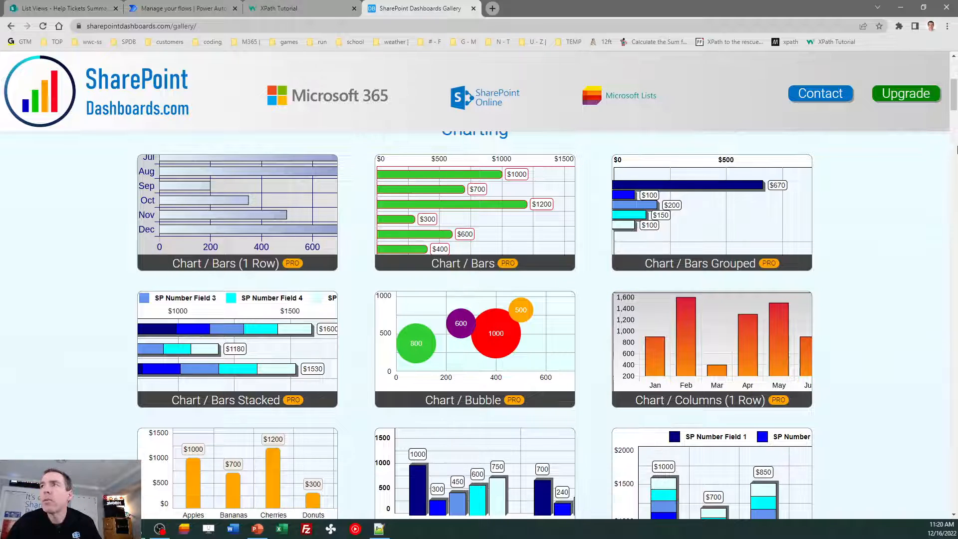
left_click_drag(956, 106, 955, 129)
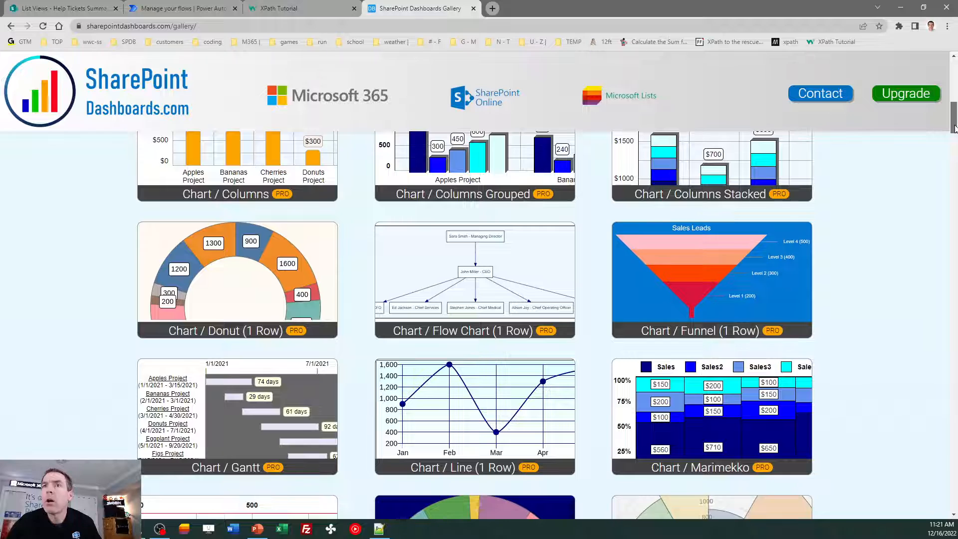
left_click_drag(954, 128, 954, 70)
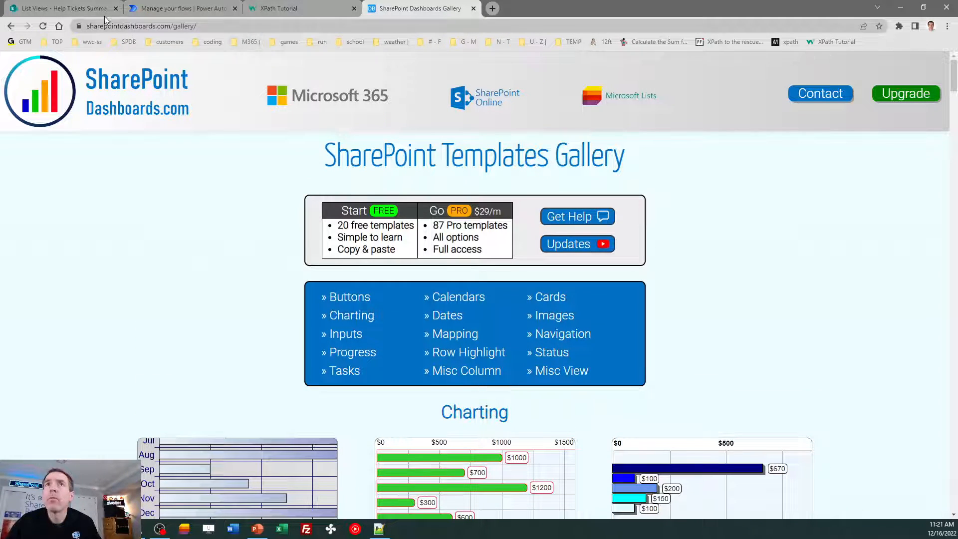
- Return to the Help Tickets Summary list showing the 11:18 AM status bar chart
left_click(70, 8)
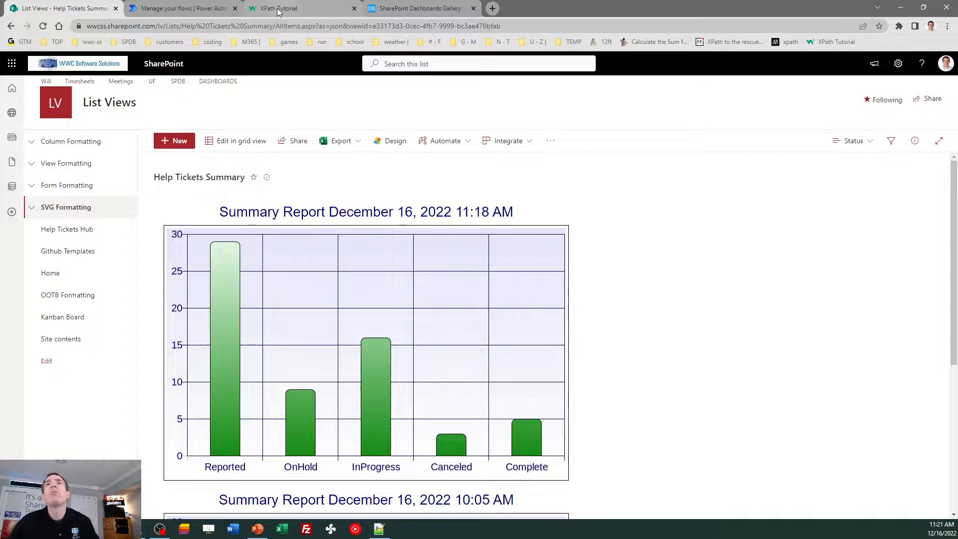
mouse_move(278, 12)
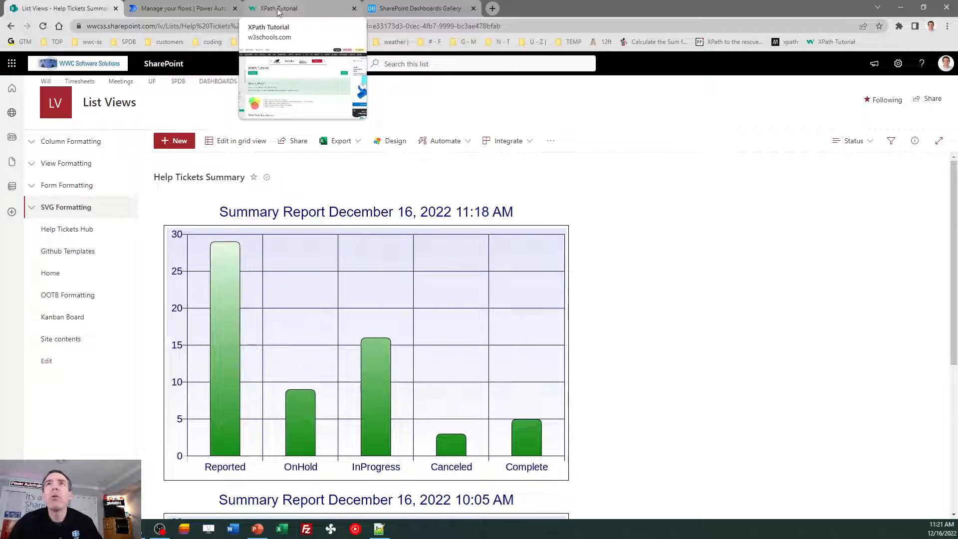